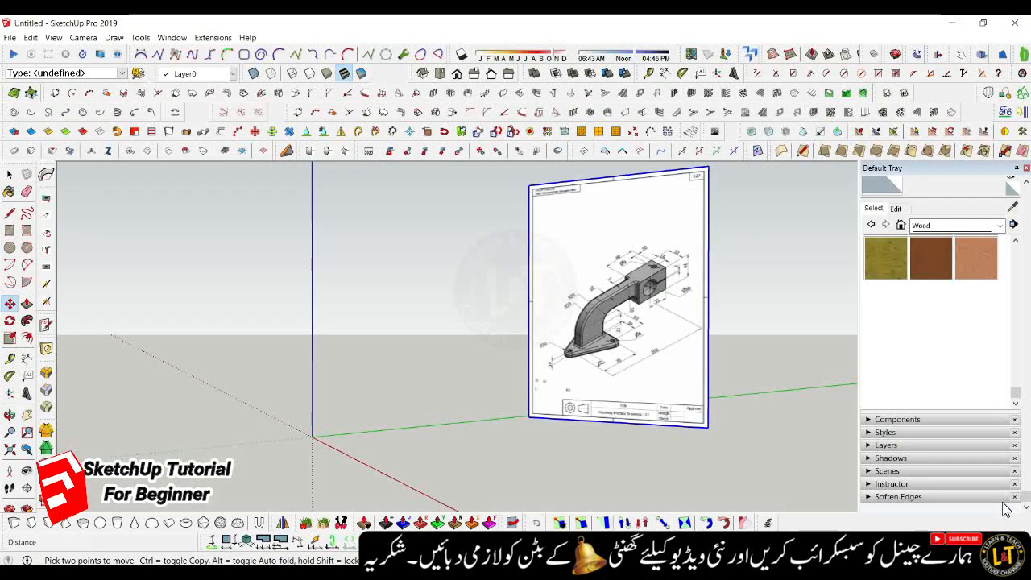
# Examine the reference drawing of the bracket, especially the dimensions of the triangular base plate and curved arm
pyautogui.moveTo(515, 186); pyautogui.dragTo(576, 360, button='middle')
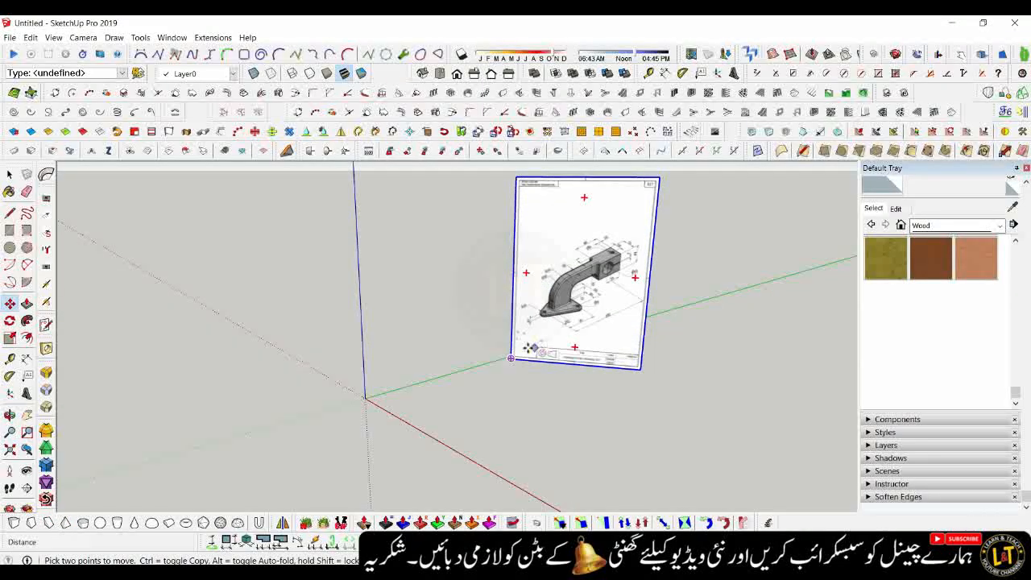
pyautogui.scroll(3, 516, 351)
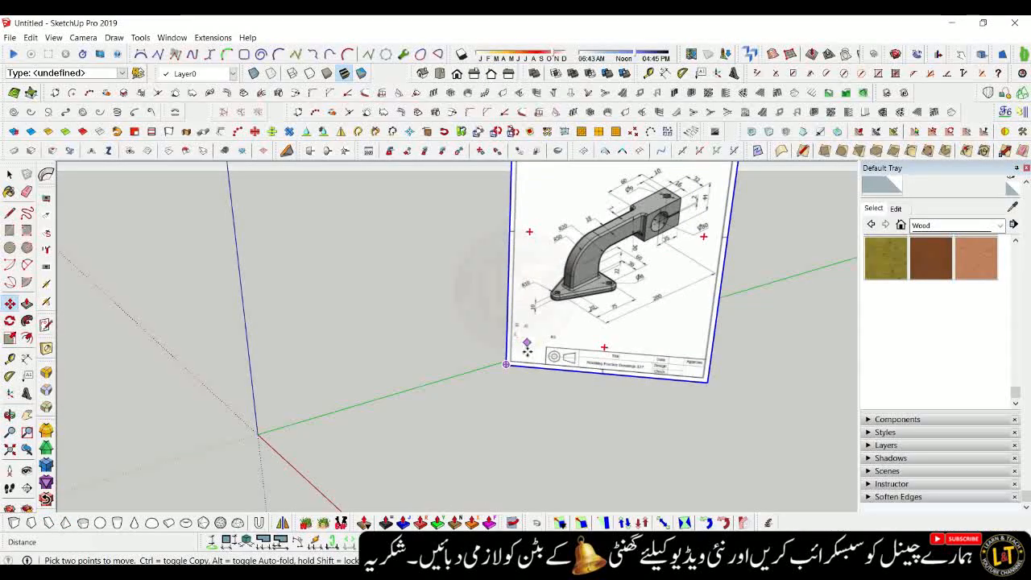
pyautogui.scroll(-3, 525, 348)
pyautogui.scroll(5, 596, 265)
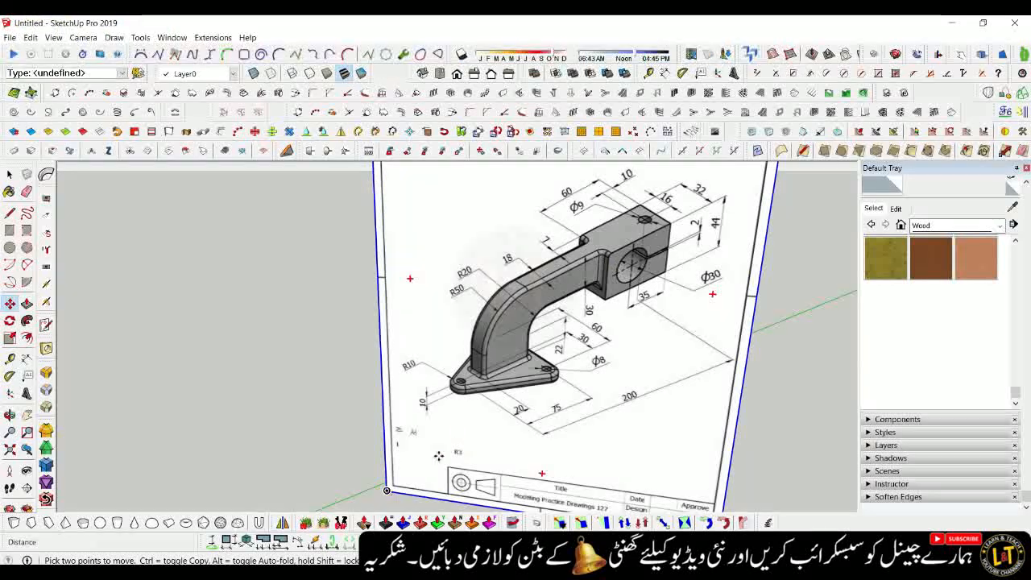
pyautogui.scroll(2, 456, 414)
pyautogui.moveTo(572, 406)
pyautogui.mouseDown(button='middle')
pyautogui.moveTo(554, 421)
pyautogui.moveTo(562, 370)
pyautogui.mouseUp(button='middle')
pyautogui.press('m')
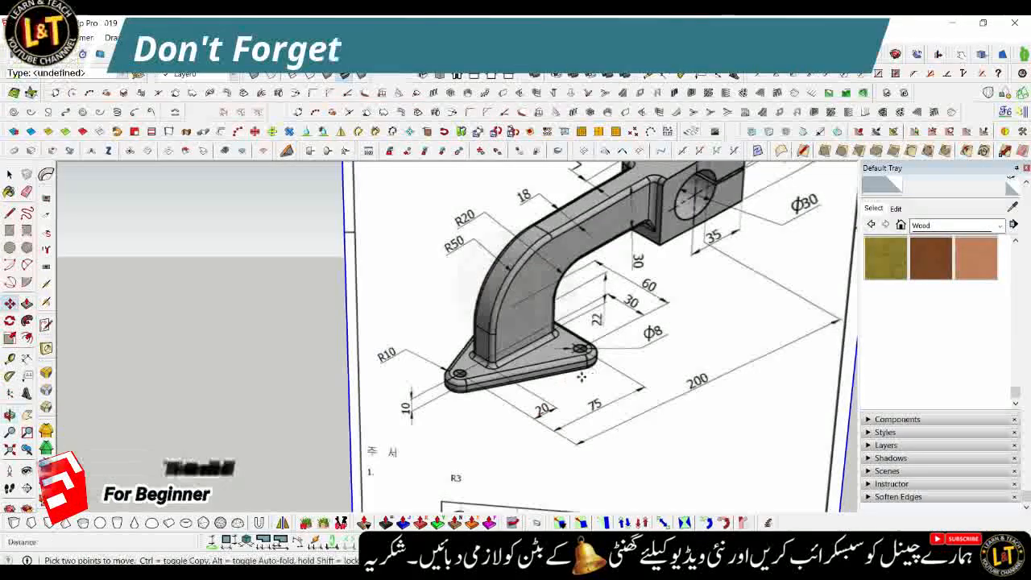
pyautogui.scroll(-3, 564, 359)
pyautogui.scroll(2, 520, 378)
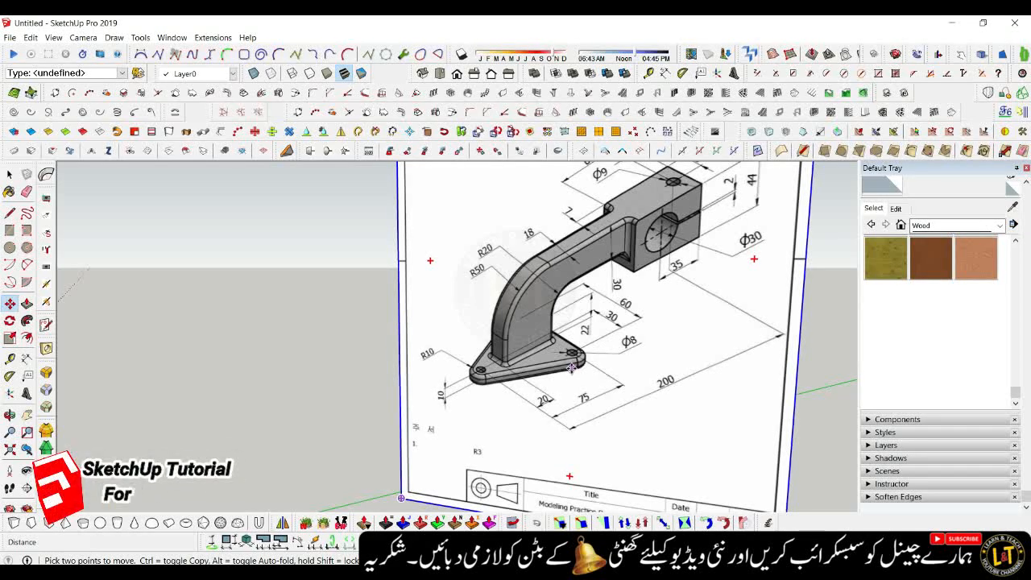
pyautogui.scroll(-5, 571, 367)
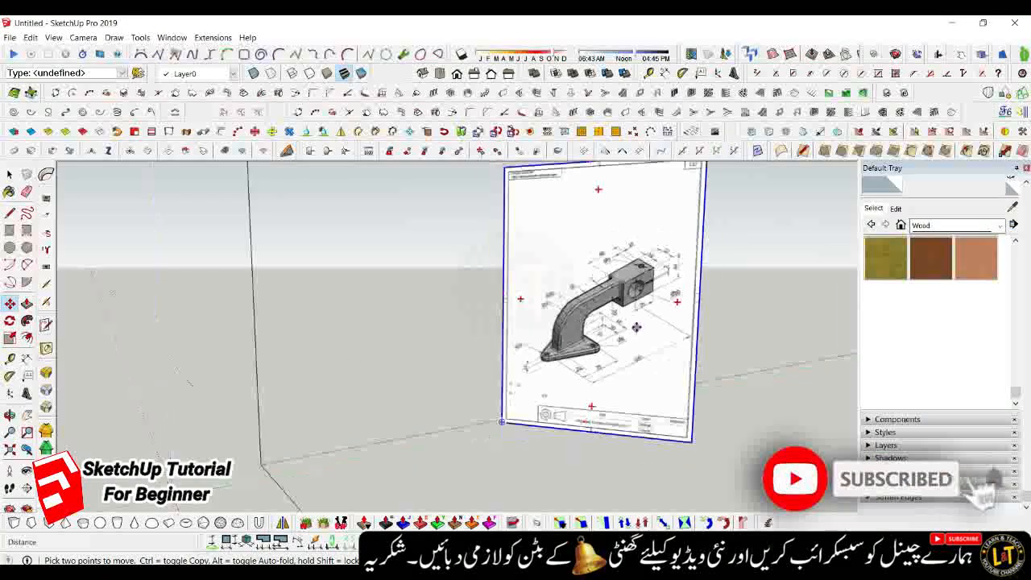
# Draw a three-sided polygon centred on the origin with an inscribed radius of 75 mm and a corner on the green axis
pyautogui.click(27, 247)
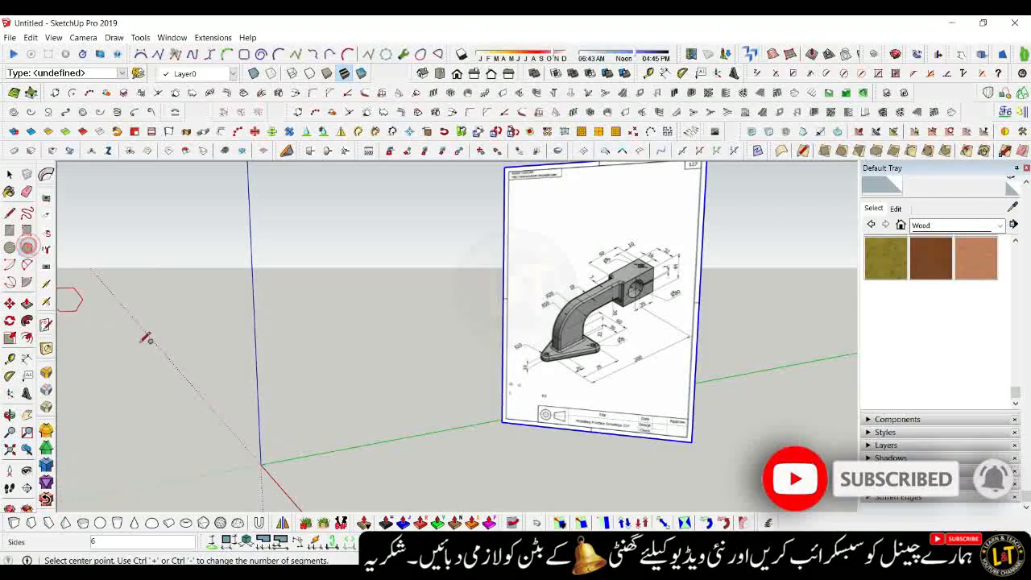
pyautogui.click(260, 465)
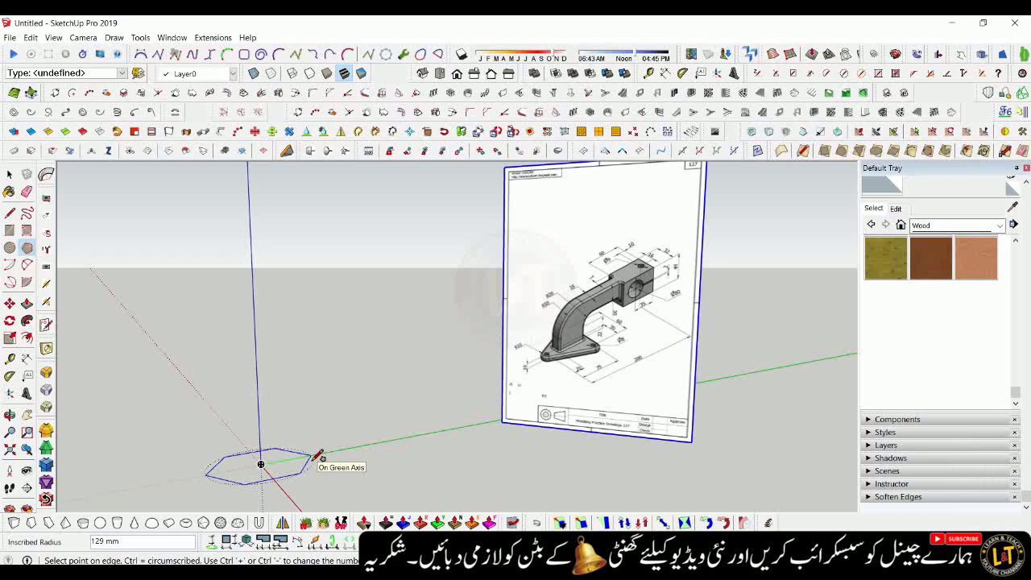
pyautogui.write('3')
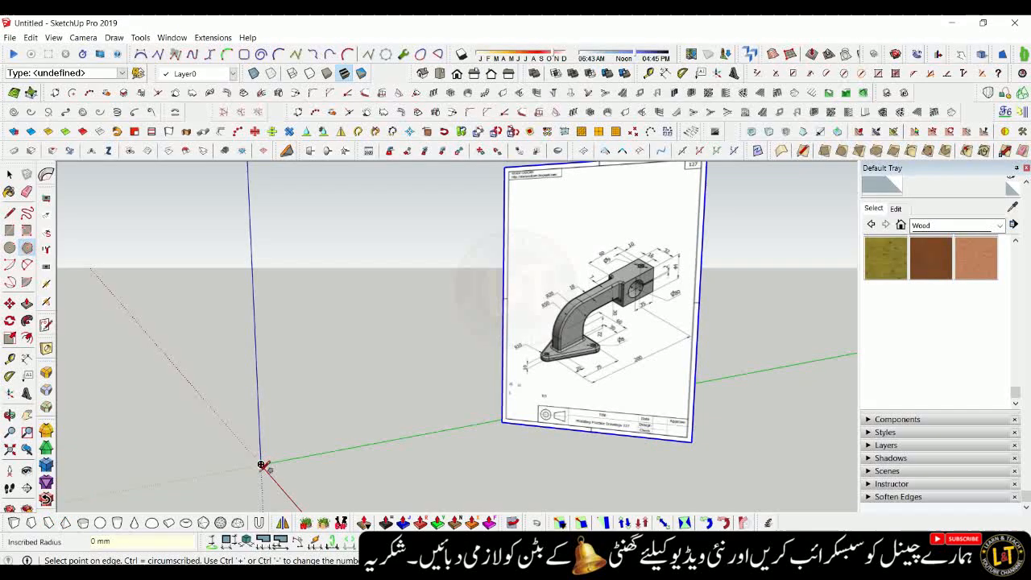
pyautogui.scroll(3, 265, 462)
pyautogui.scroll(2, 265, 460)
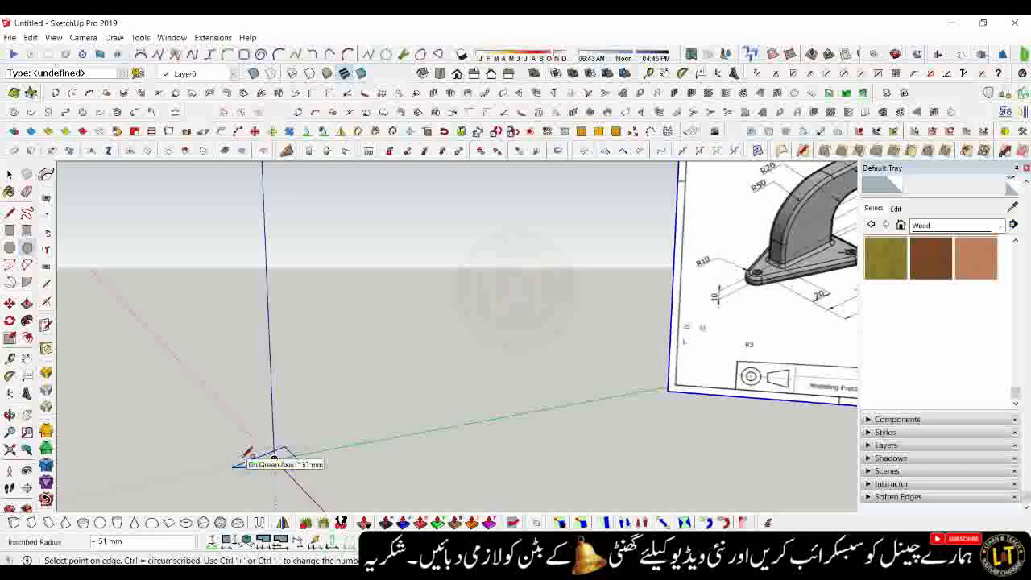
pyautogui.scroll(-1, 245, 456)
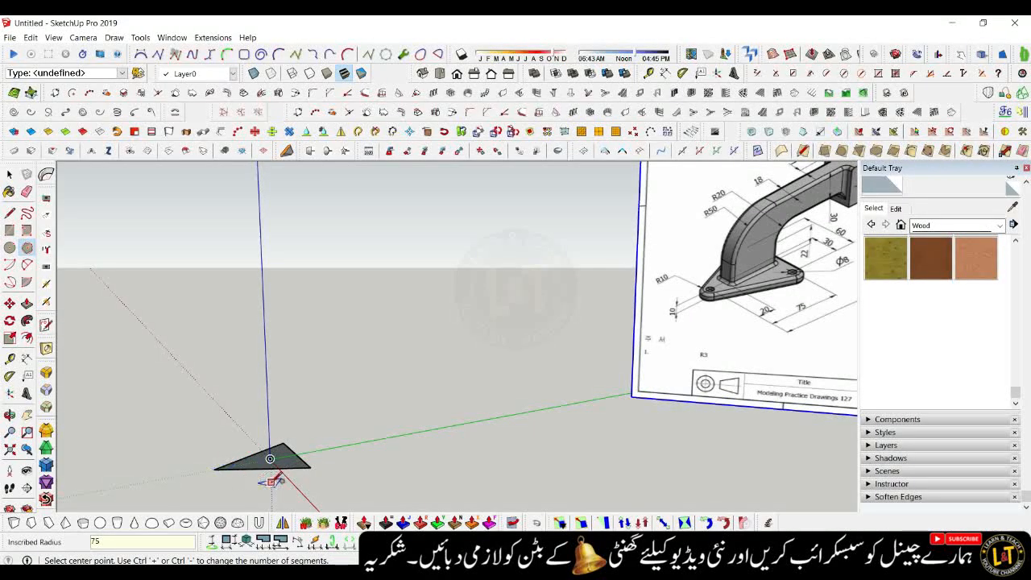
pyautogui.press('space')
pyautogui.moveTo(295, 467); pyautogui.dragTo(262, 372, button='middle')
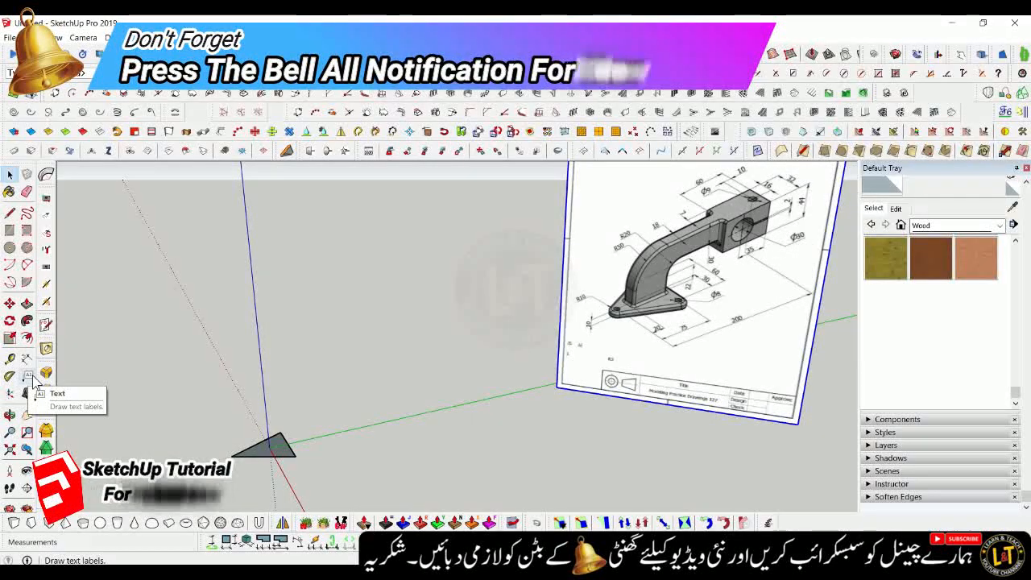
# Dimension the triangle from an edge midpoint to the opposite corner and from the origin to that same midpoint
pyautogui.click(289, 442)
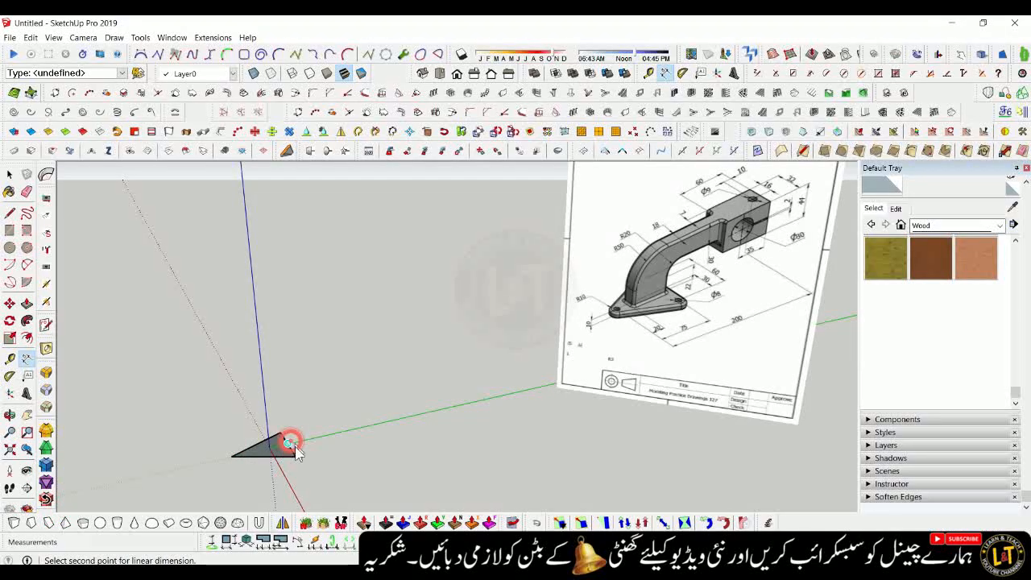
pyautogui.click(232, 455)
pyautogui.scroll(2, 256, 448)
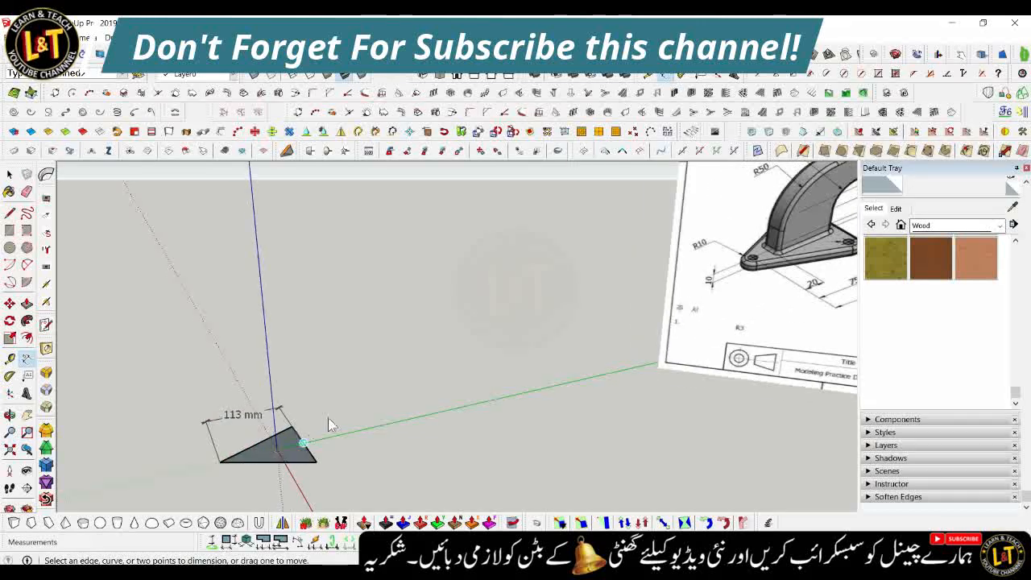
pyautogui.scroll(-3, 330, 401)
pyautogui.scroll(2, 300, 429)
pyautogui.scroll(2, 294, 427)
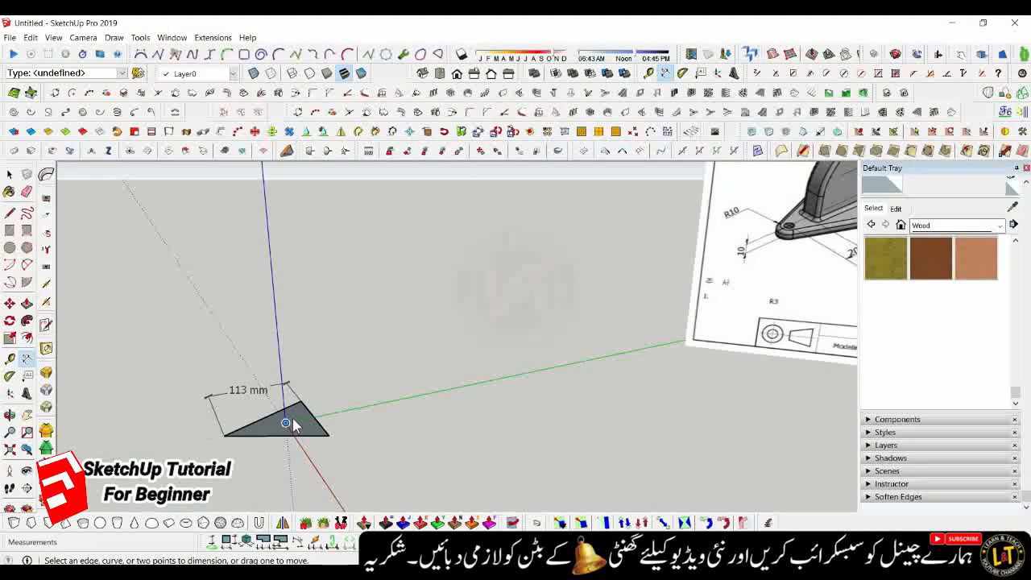
pyautogui.click(285, 422)
pyautogui.click(314, 416)
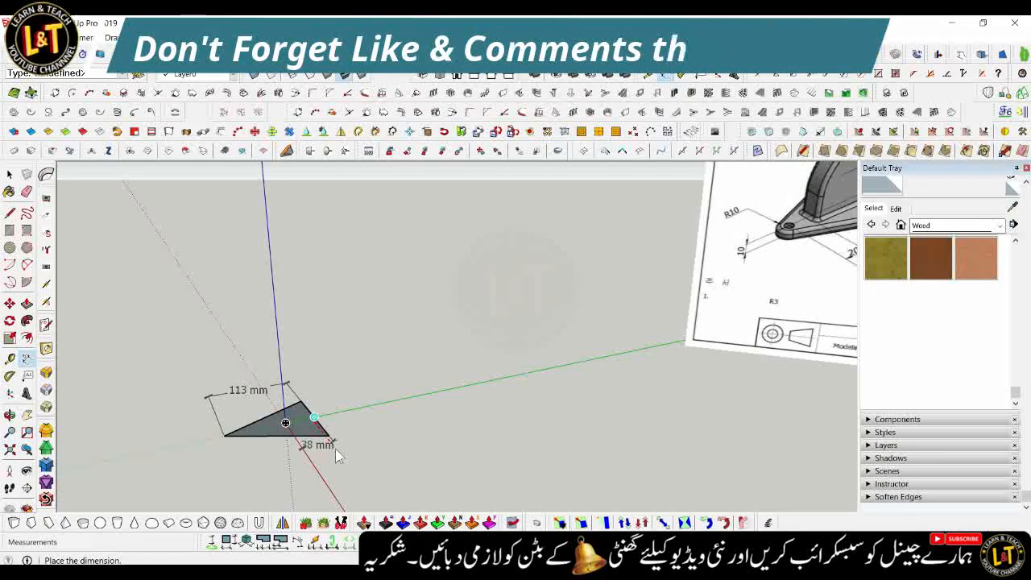
pyautogui.click(339, 458)
# Delete the triangle together with its two dimensions
pyautogui.scroll(2, 299, 447)
pyautogui.scroll(-2, 299, 443)
pyautogui.press('space')
pyautogui.moveTo(161, 361); pyautogui.dragTo(402, 486)
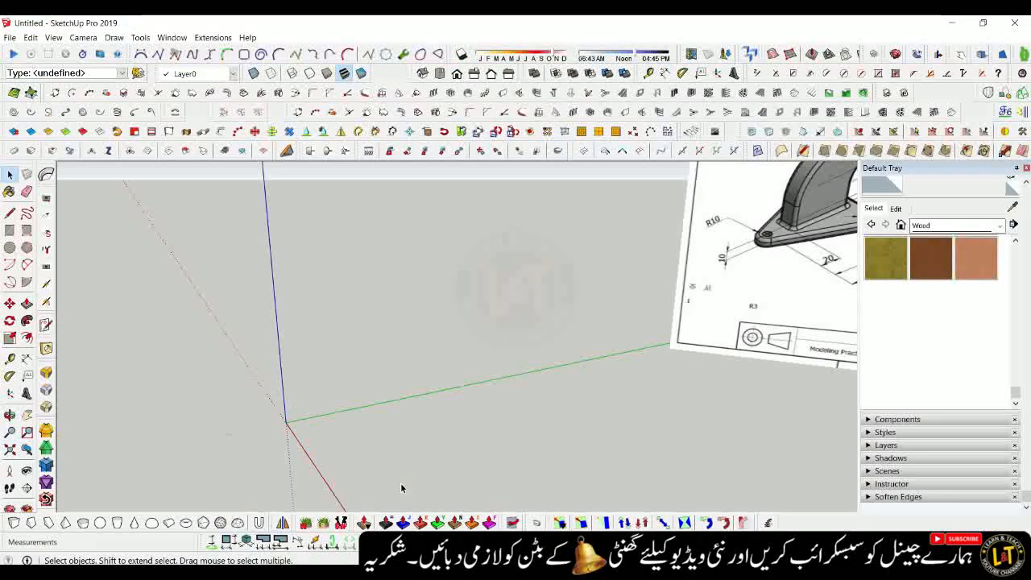
# Check the base plate dimensions on the drawing and draw a 75 mm line from the origin along the negative green axis
pyautogui.scroll(-2, 400, 370)
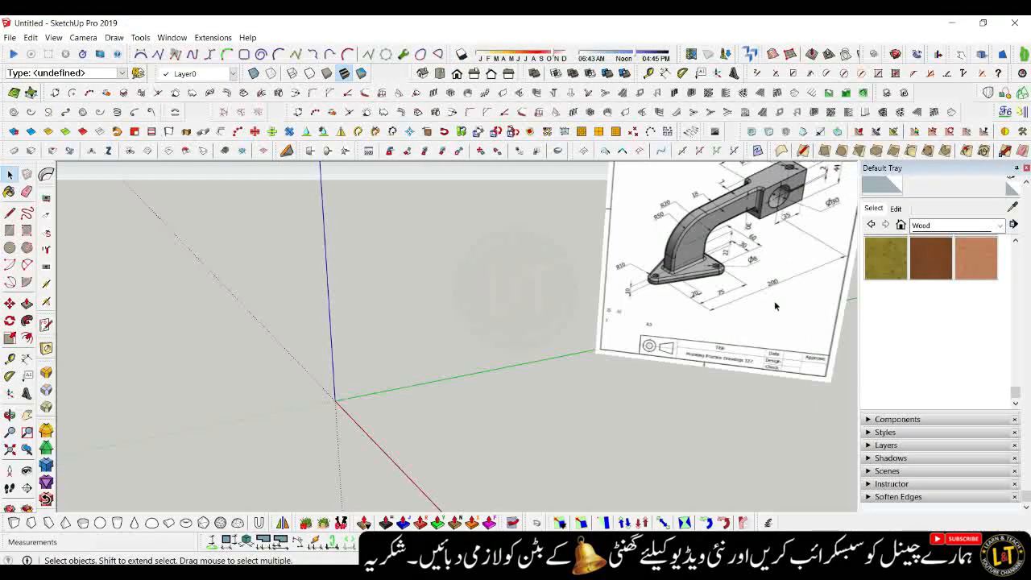
pyautogui.scroll(3, 742, 292)
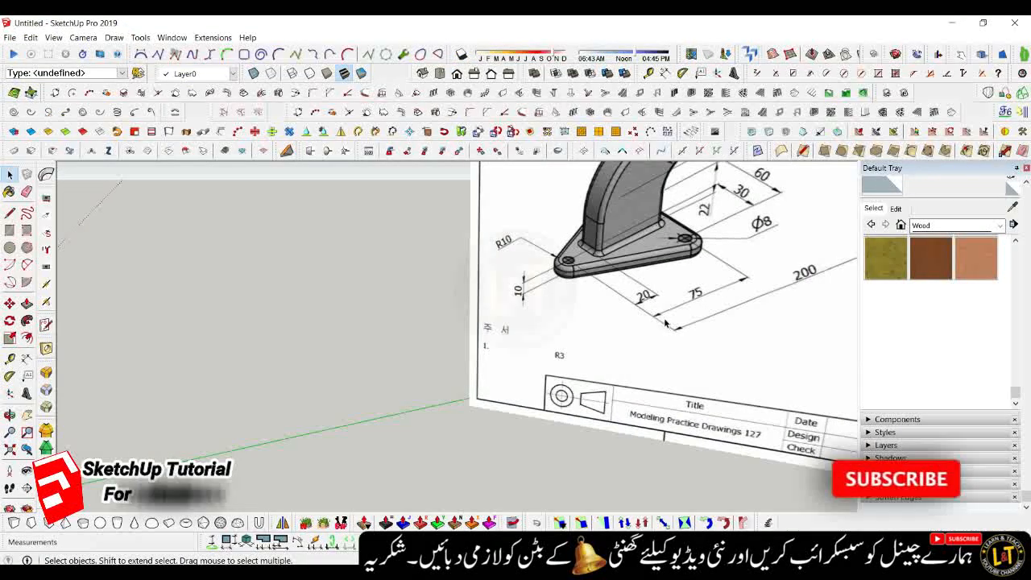
pyautogui.scroll(-3, 669, 322)
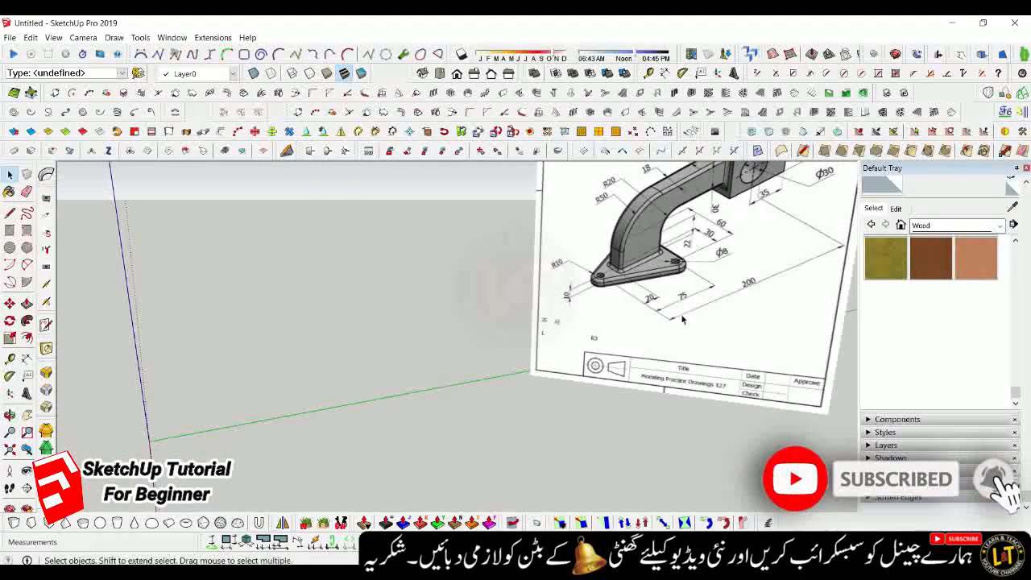
pyautogui.scroll(1, 681, 320)
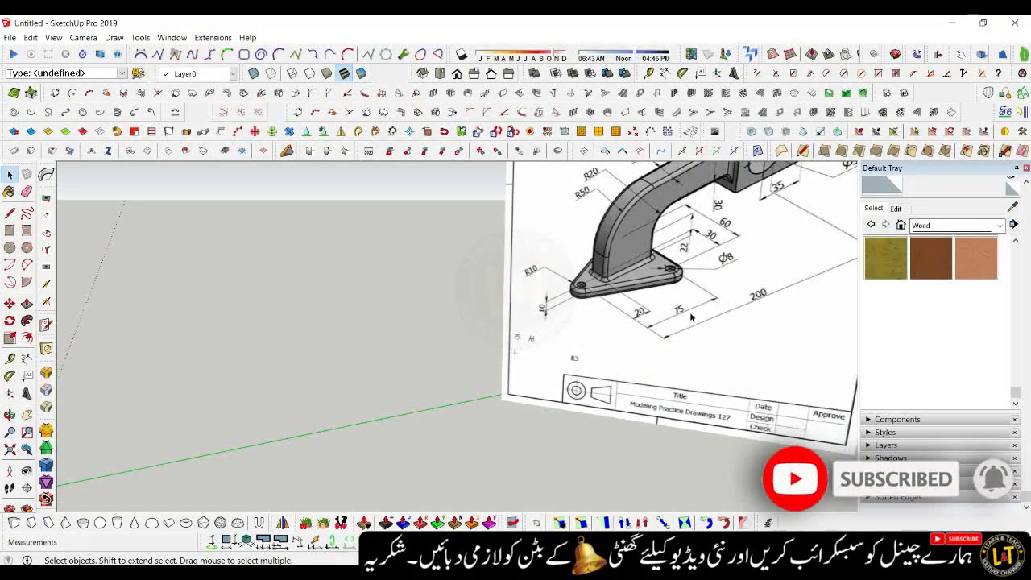
pyautogui.scroll(-1, 691, 318)
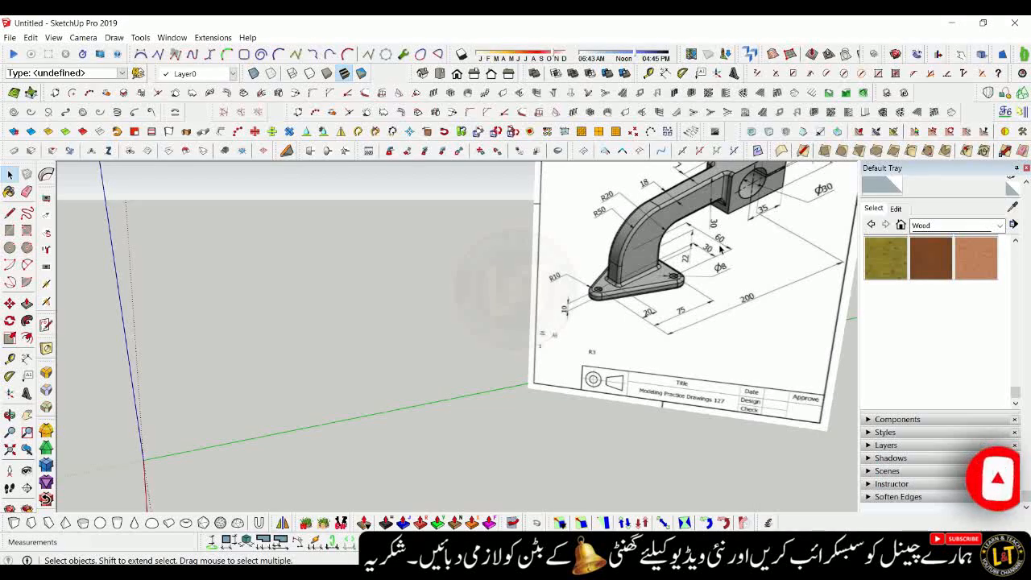
pyautogui.scroll(-2, 729, 258)
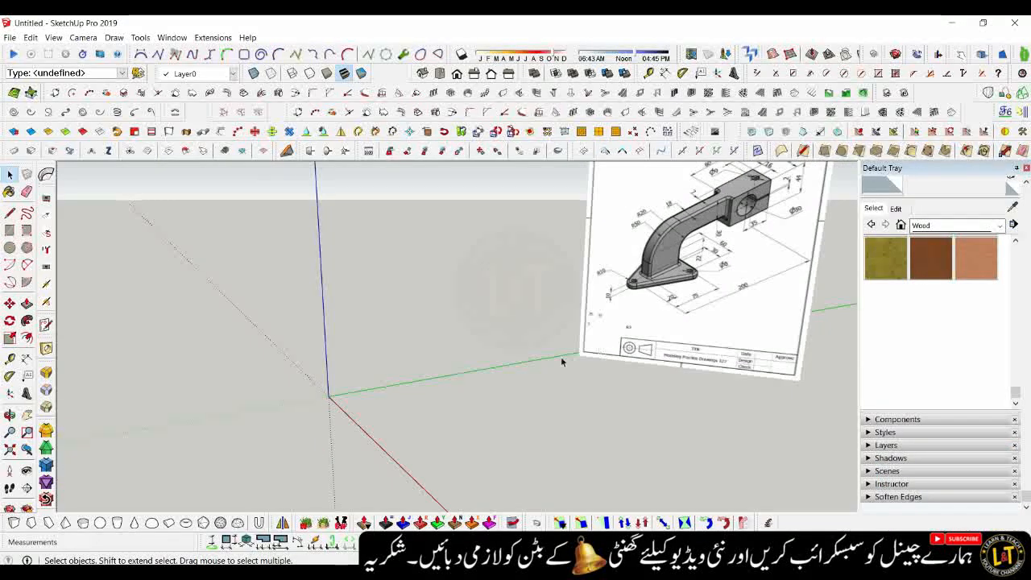
pyautogui.press('l')
pyautogui.scroll(2, 299, 403)
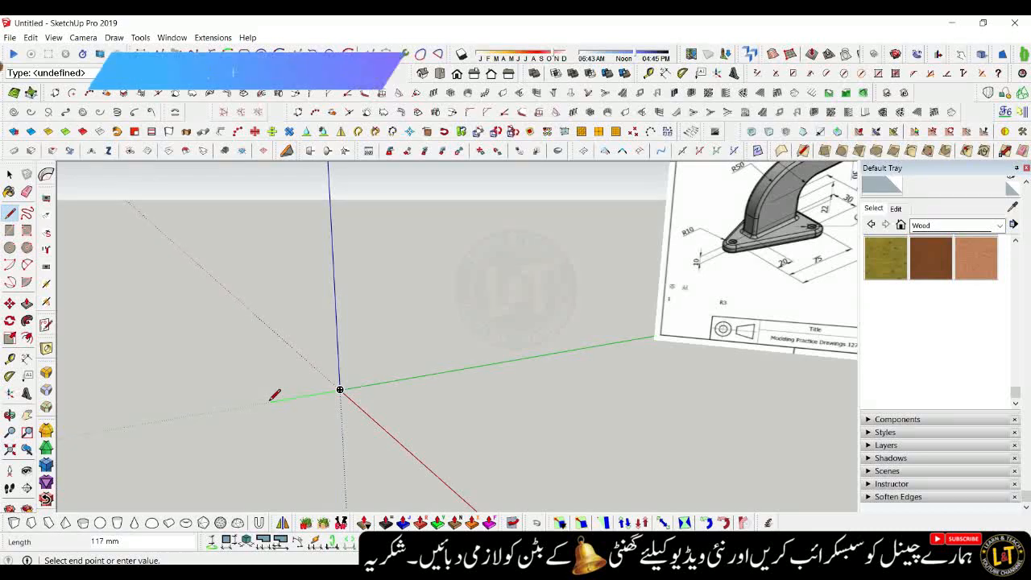
pyautogui.write('75')
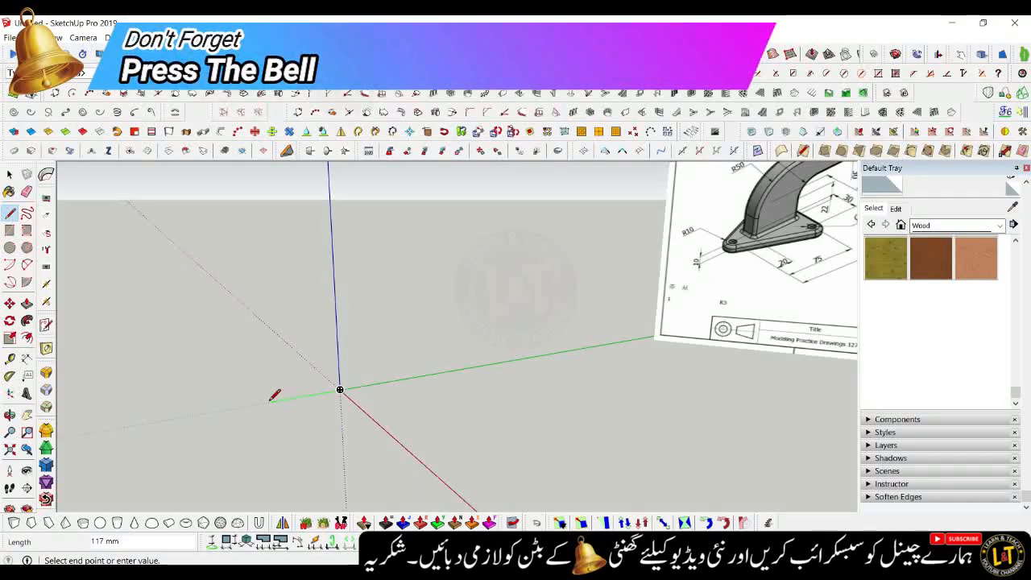
pyautogui.press('Return')
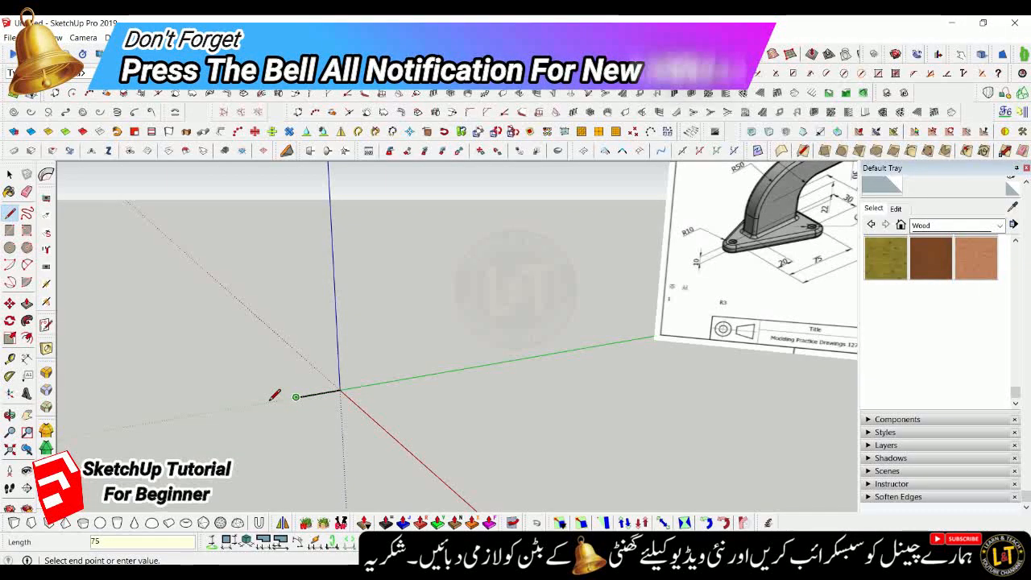
pyautogui.press('space')
pyautogui.scroll(1, 369, 389)
pyautogui.scroll(1, 354, 388)
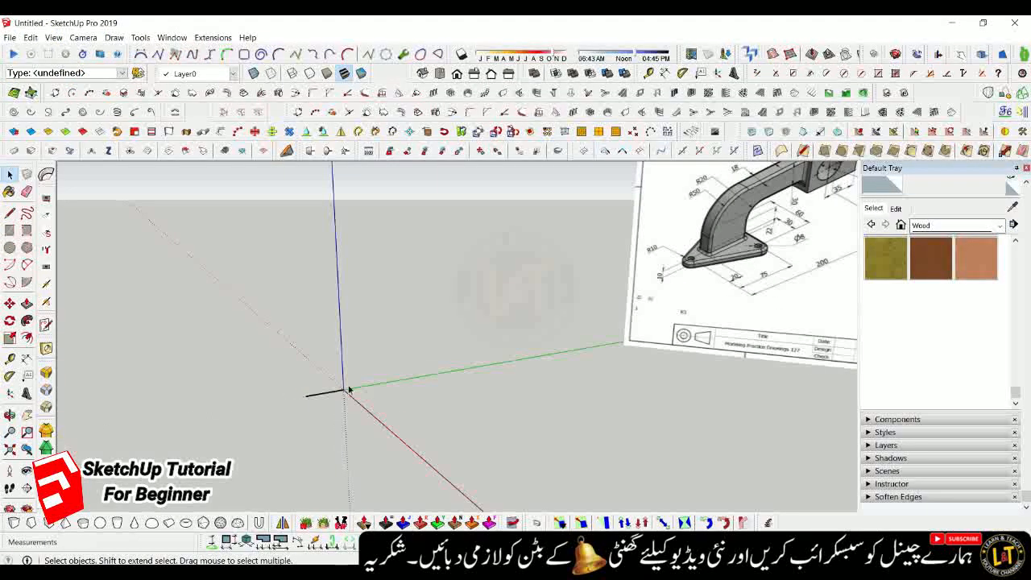
pyautogui.press('l')
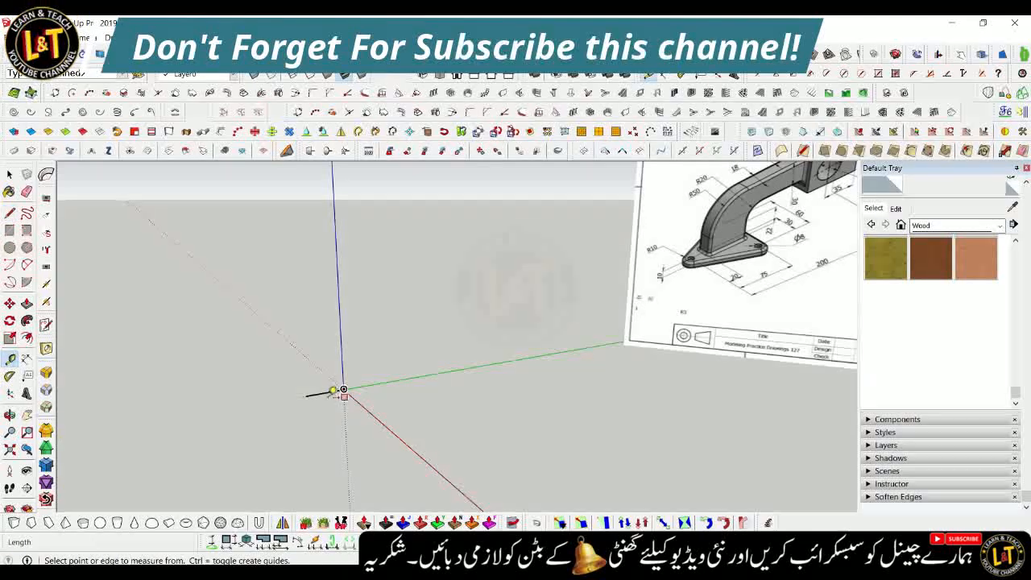
pyautogui.press('space')
pyautogui.click(328, 392)
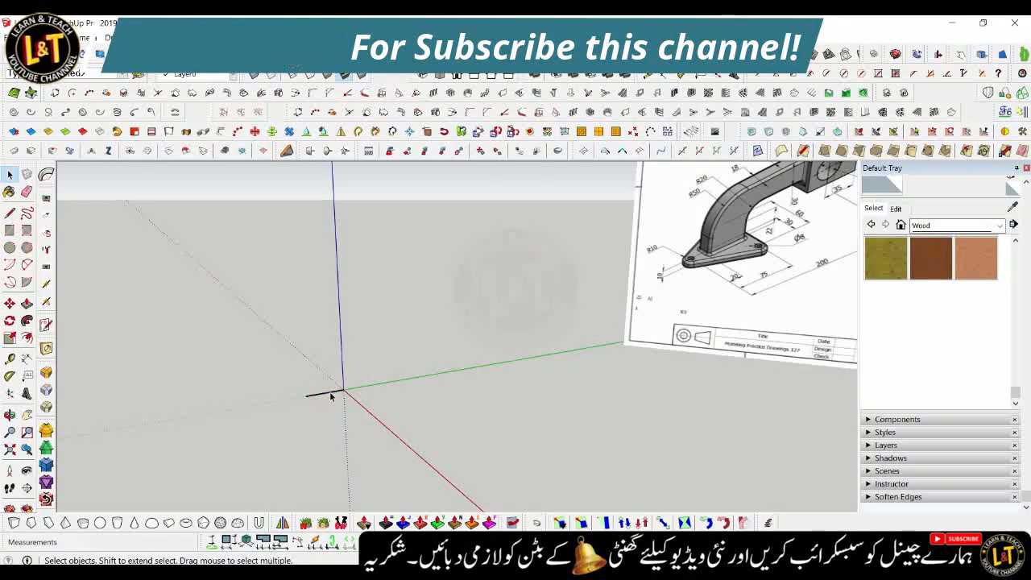
pyautogui.click(329, 394)
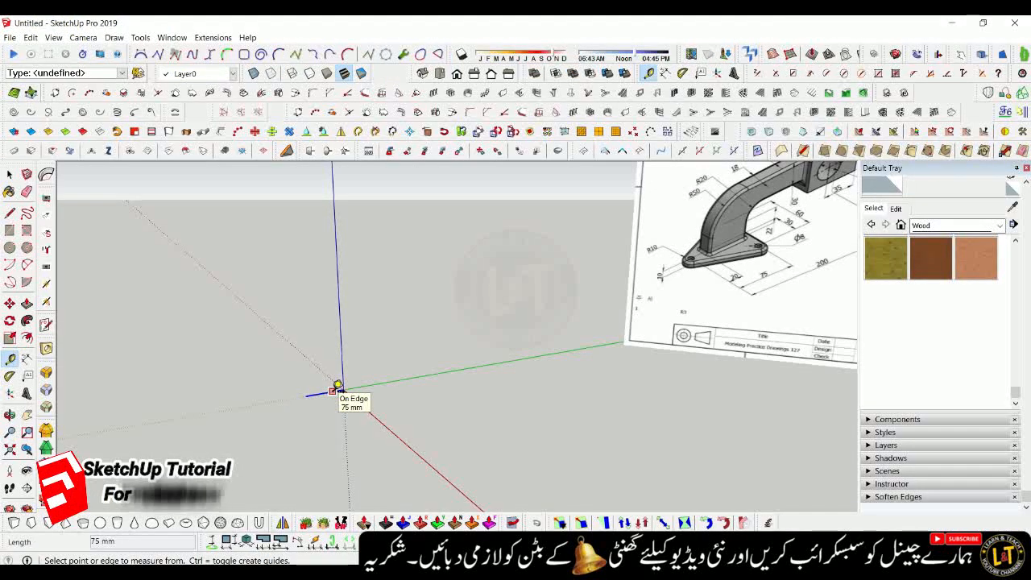
pyautogui.press('f')
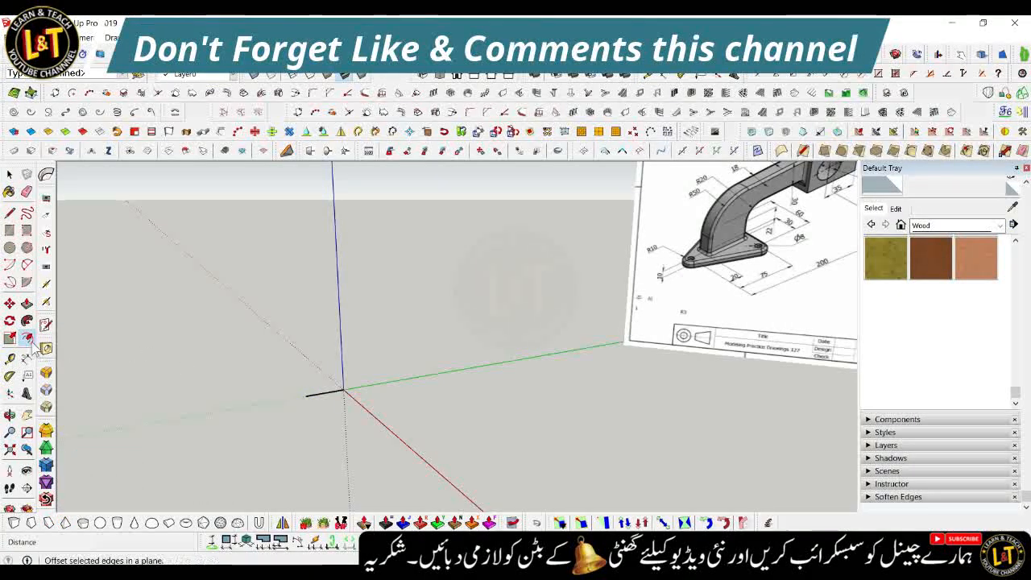
pyautogui.press('m')
pyautogui.scroll(5, 341, 390)
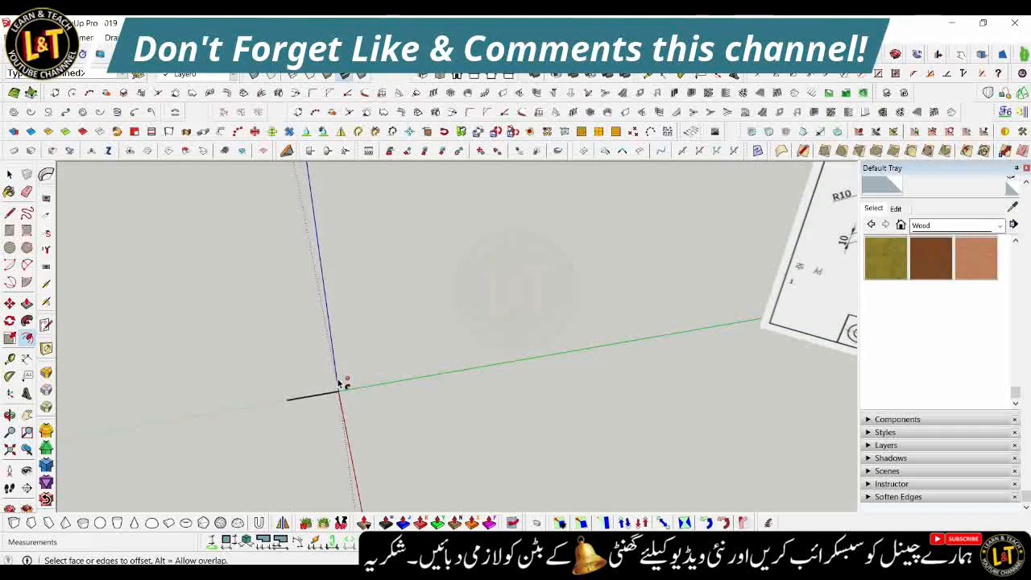
# Copy the 75 mm line 30 mm along the red axis, starting from its end at the origin
pyautogui.press('space')
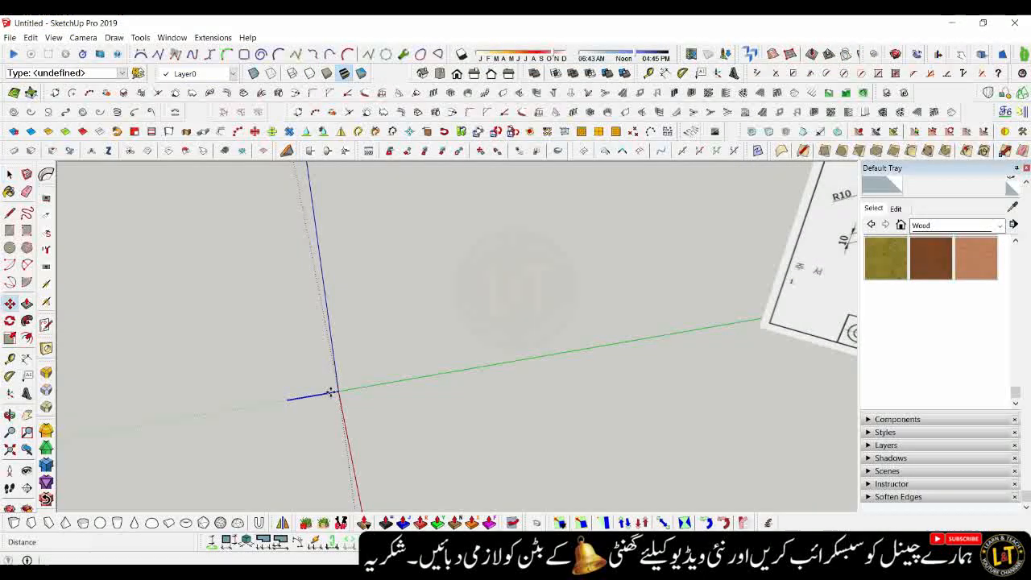
pyautogui.press('ctrl')
pyautogui.click(338, 392)
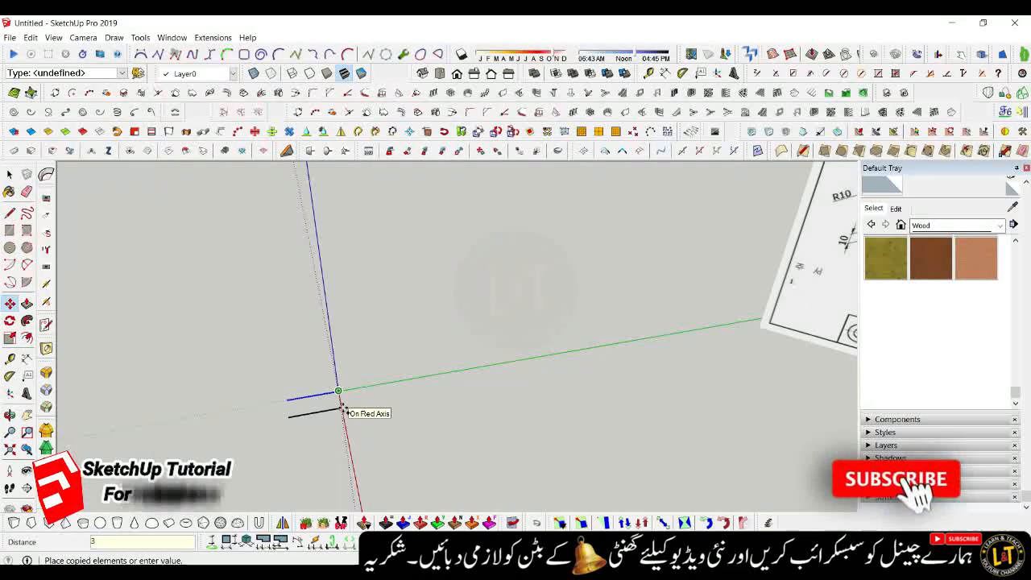
pyautogui.write('30')
pyautogui.press('Return')
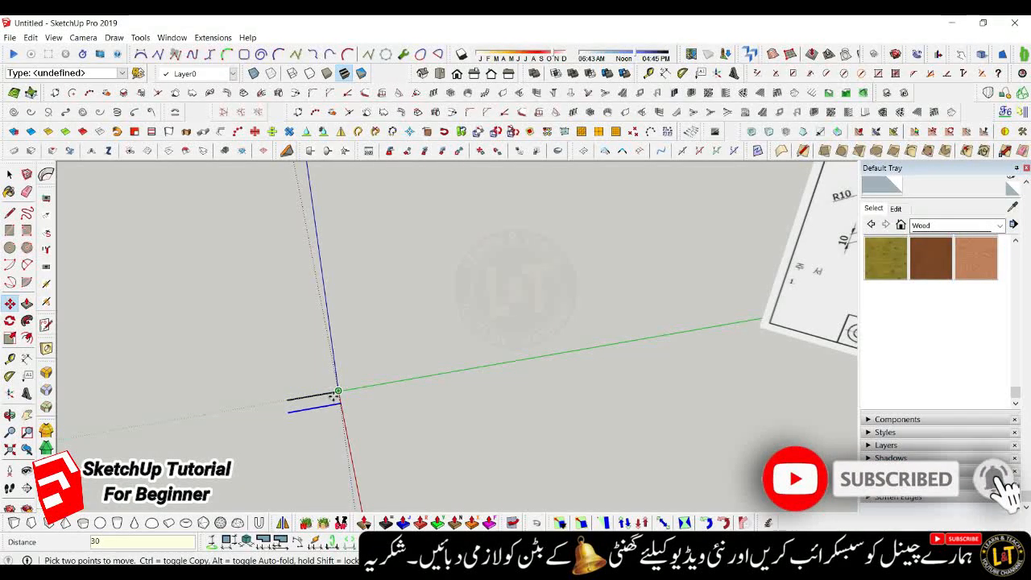
# Copy the offset line 60 mm back along the red axis so it lies on the other side of the origin
pyautogui.press('ctrl')
pyautogui.click(338, 405)
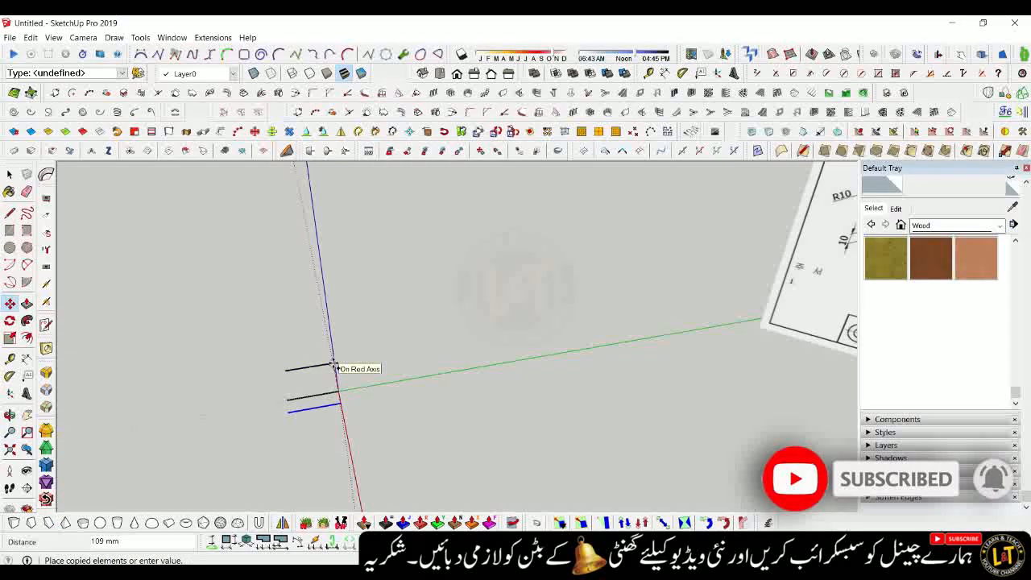
pyautogui.press('Return')
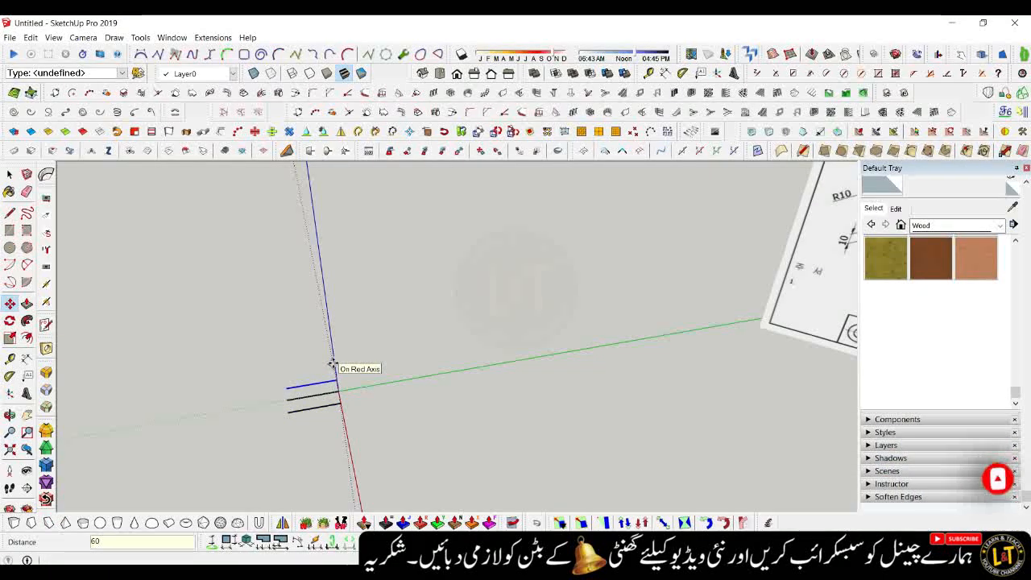
# Draw lines joining the outer lines' ends on the red axis to each other and to the middle line's far end, forming a triangle
pyautogui.scroll(-2, 426, 405)
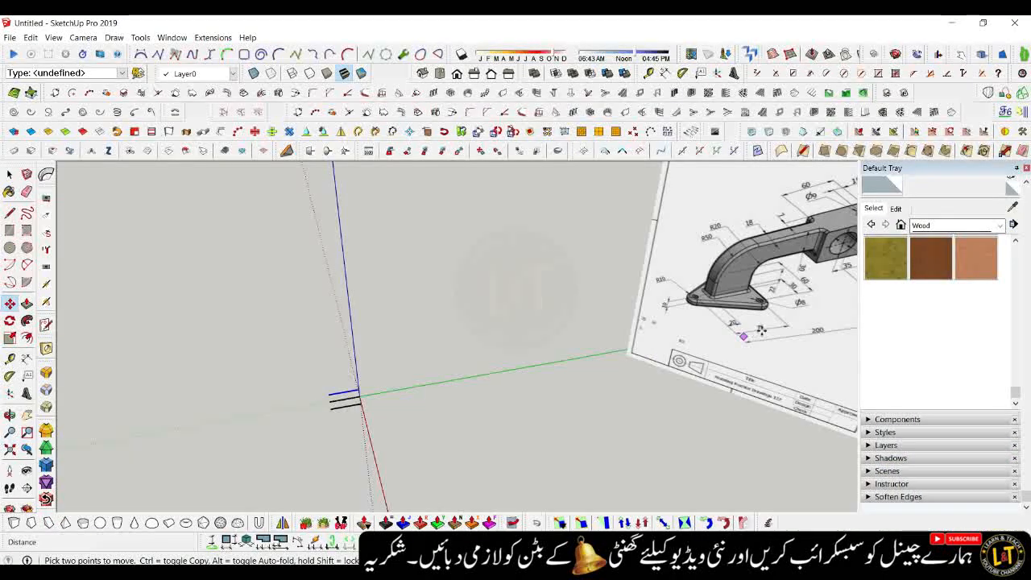
pyautogui.scroll(4, 339, 403)
pyautogui.press('l')
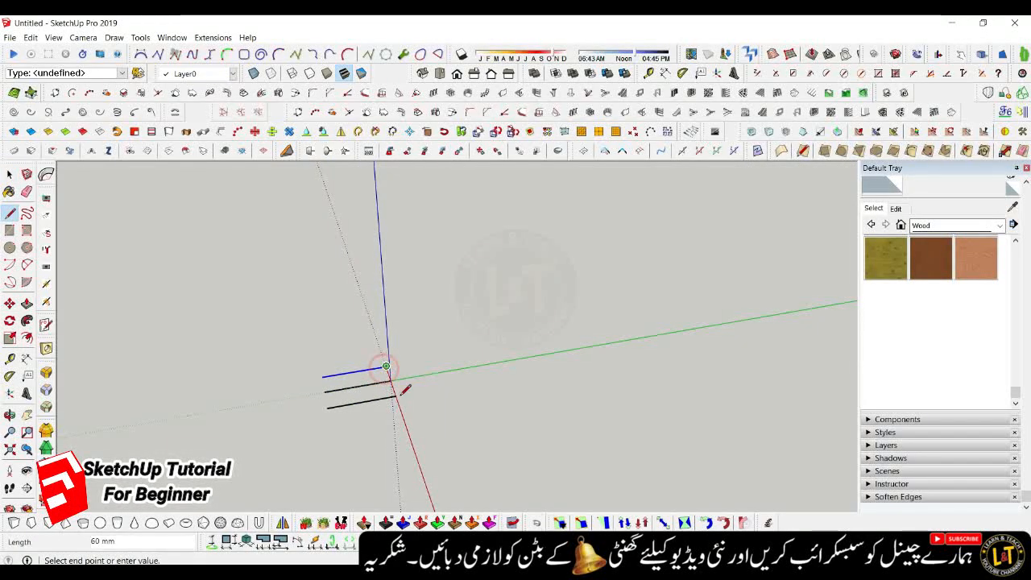
pyautogui.click(395, 394)
pyautogui.click(393, 358)
pyautogui.press('space')
pyautogui.scroll(4, 302, 380)
pyautogui.scroll(-2, 336, 400)
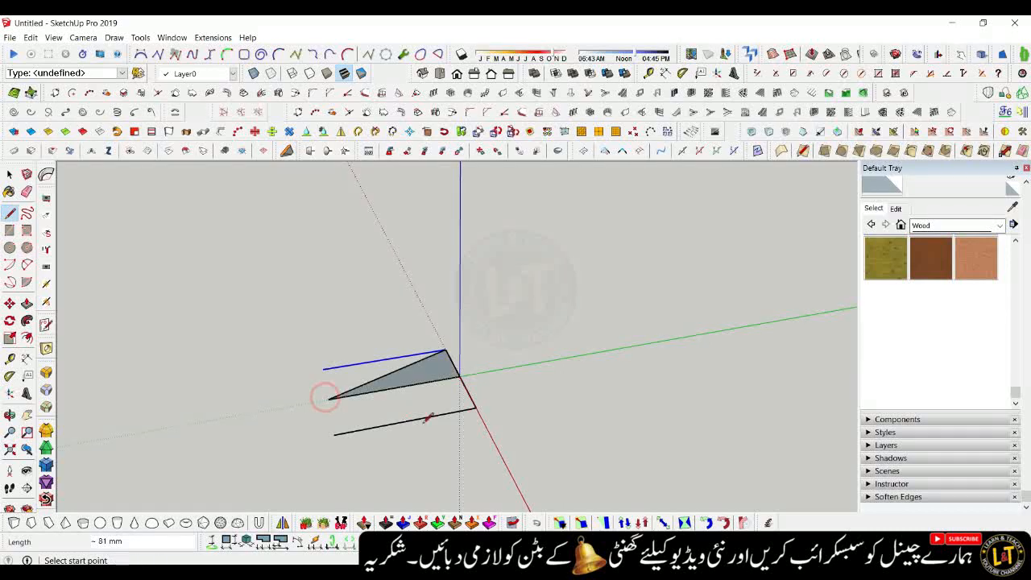
pyautogui.click(475, 407)
pyautogui.click(328, 399)
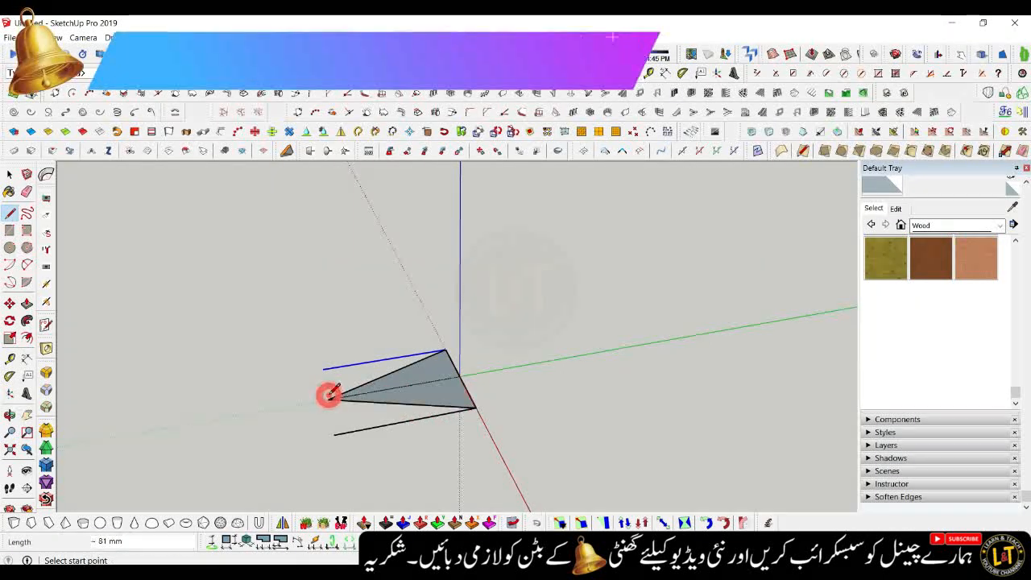
# Erase the three parallel 75 mm layout lines, keeping only the triangle, and check the base plate on the drawing
pyautogui.press('e')
pyautogui.click(352, 360)
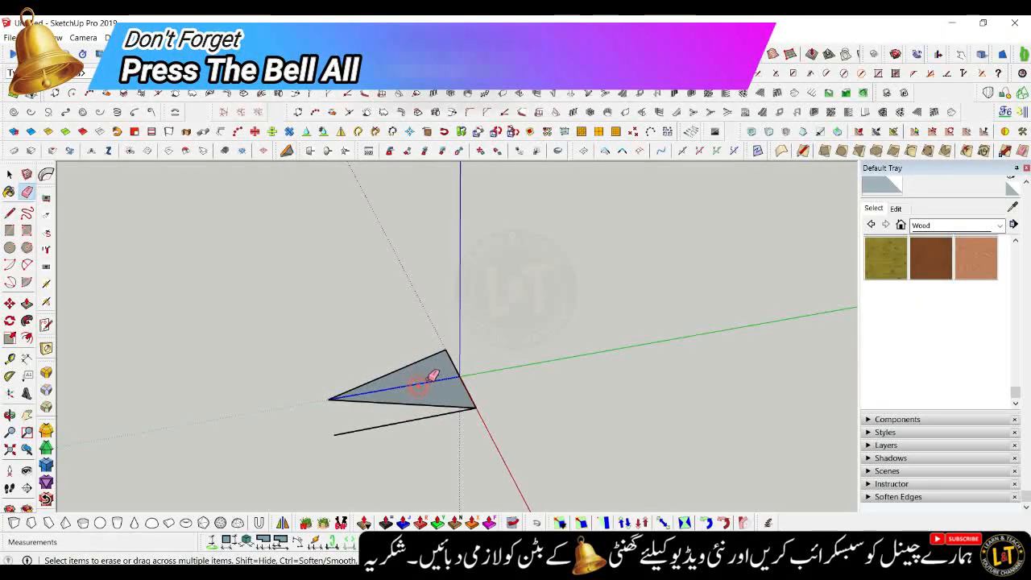
pyautogui.scroll(-5, 330, 401)
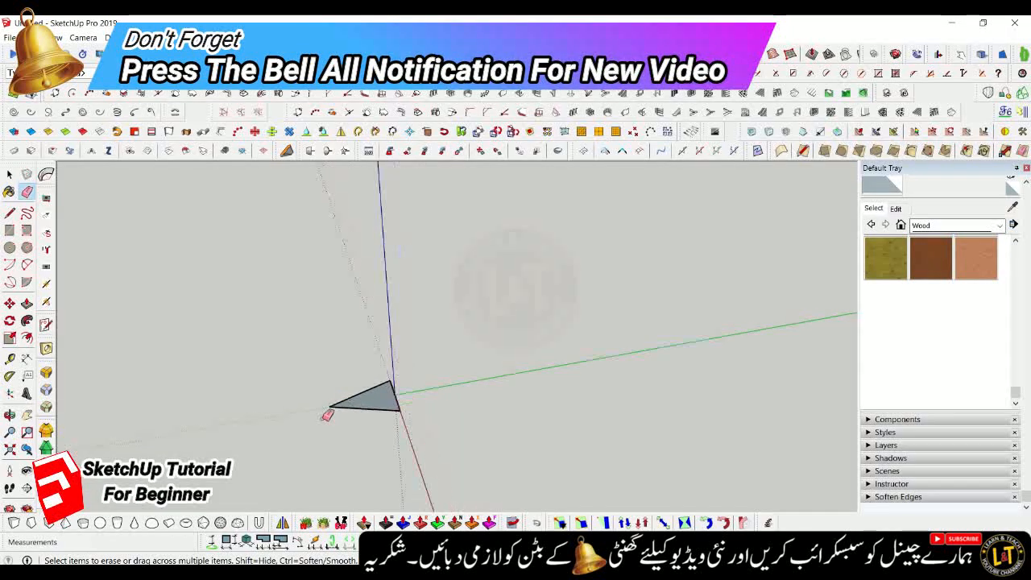
pyautogui.scroll(-1, 325, 403)
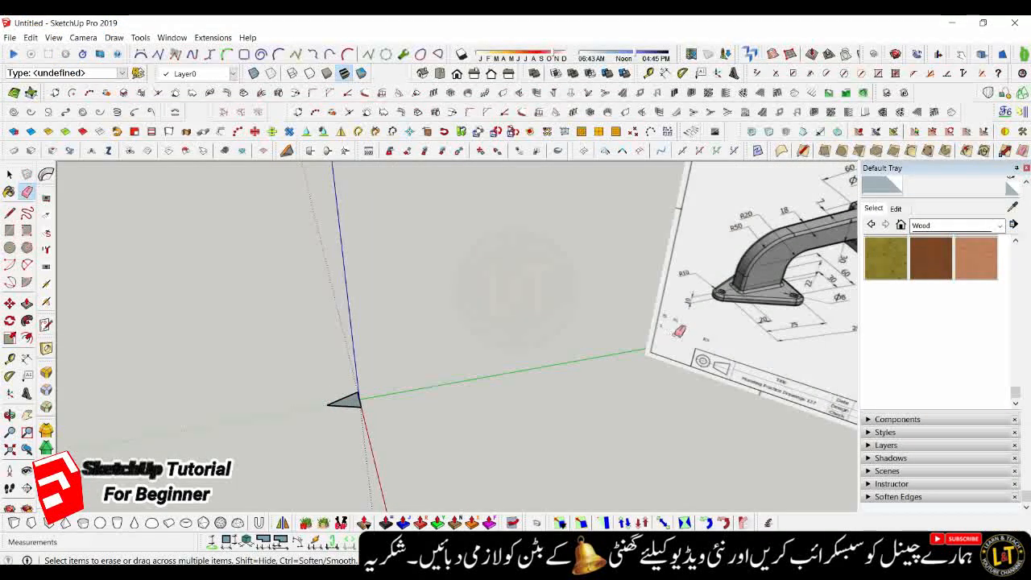
pyautogui.scroll(-1, 679, 331)
pyautogui.scroll(4, 330, 413)
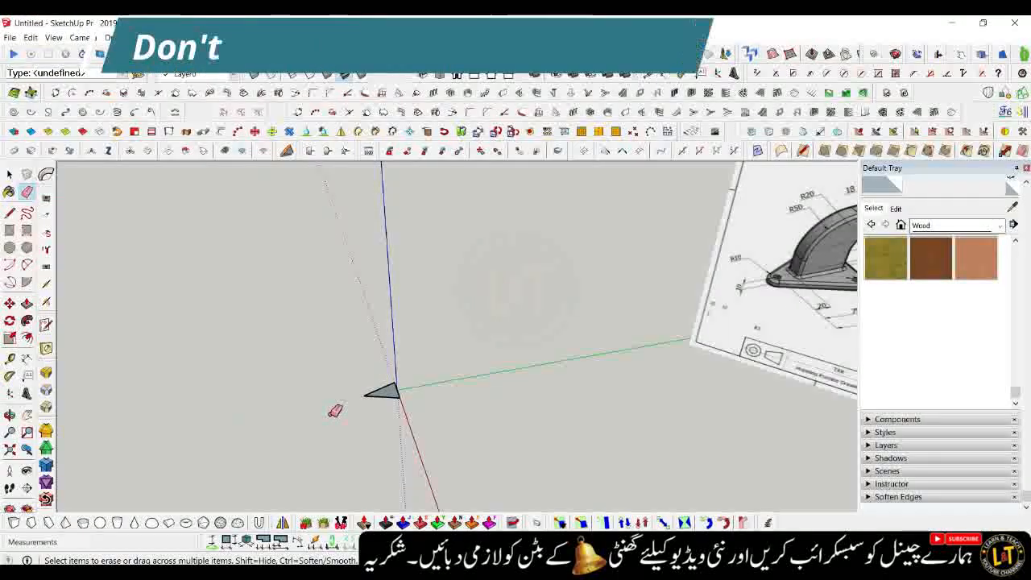
pyautogui.scroll(3, 376, 370)
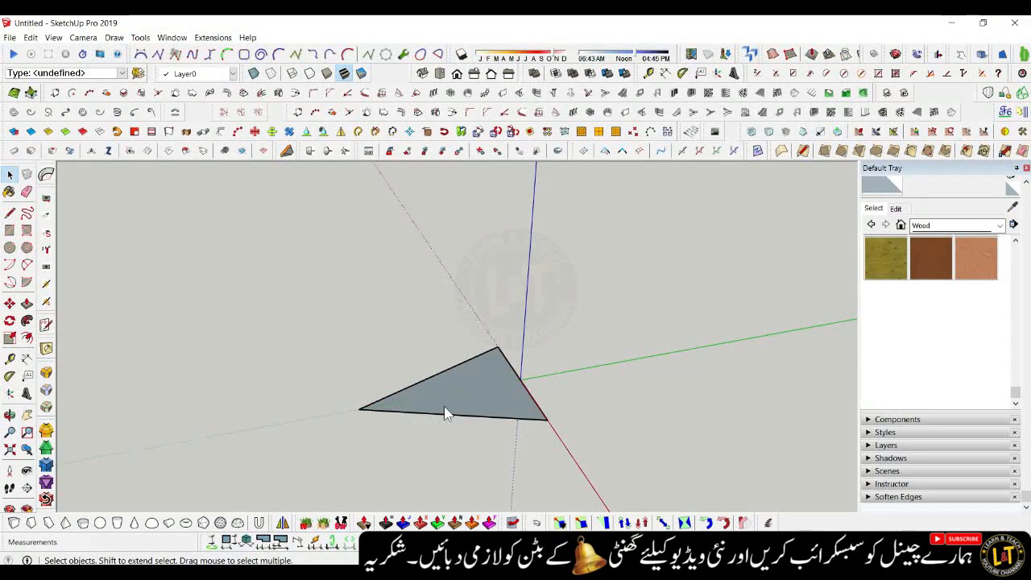
# Try a 20 mm radius fillet with 6 segments on the triangle's far pointed corner
pyautogui.click(404, 422)
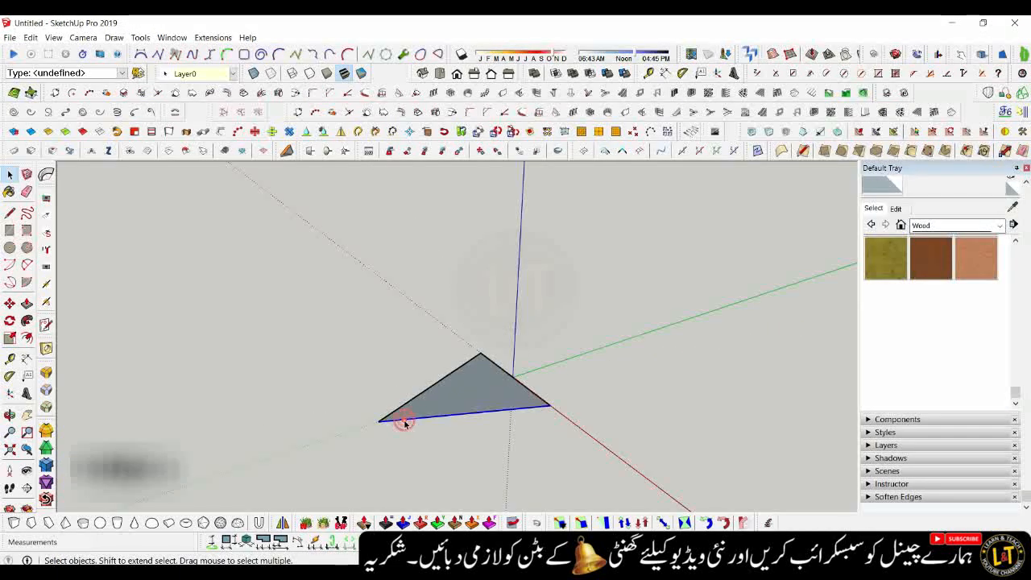
pyautogui.click(311, 92)
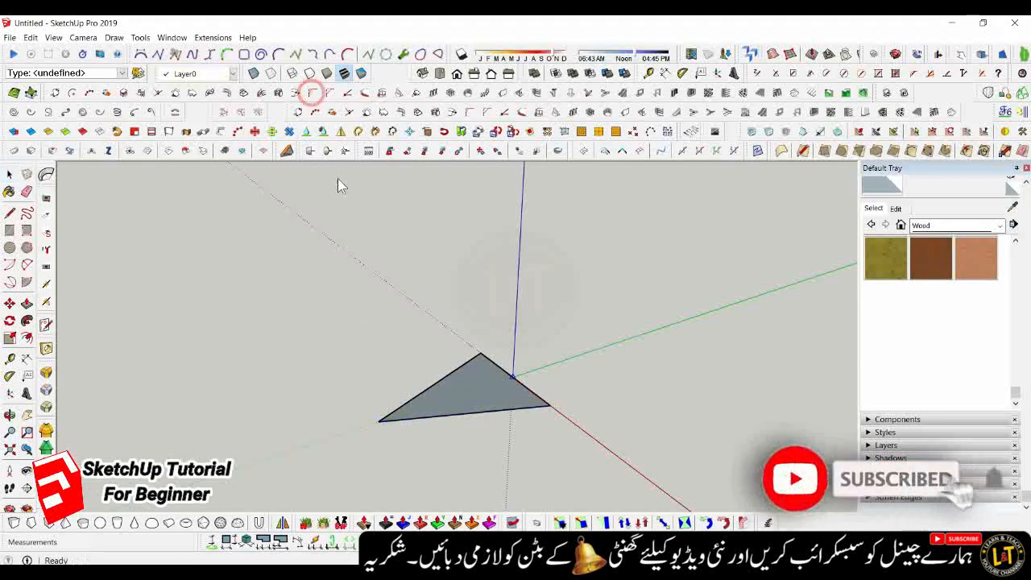
pyautogui.click(399, 419)
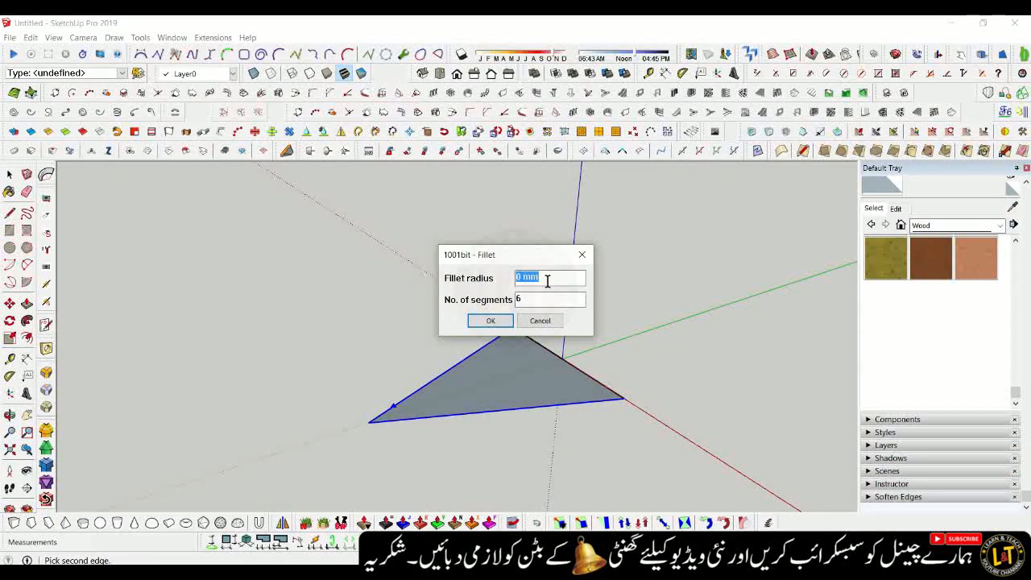
pyautogui.press('Return')
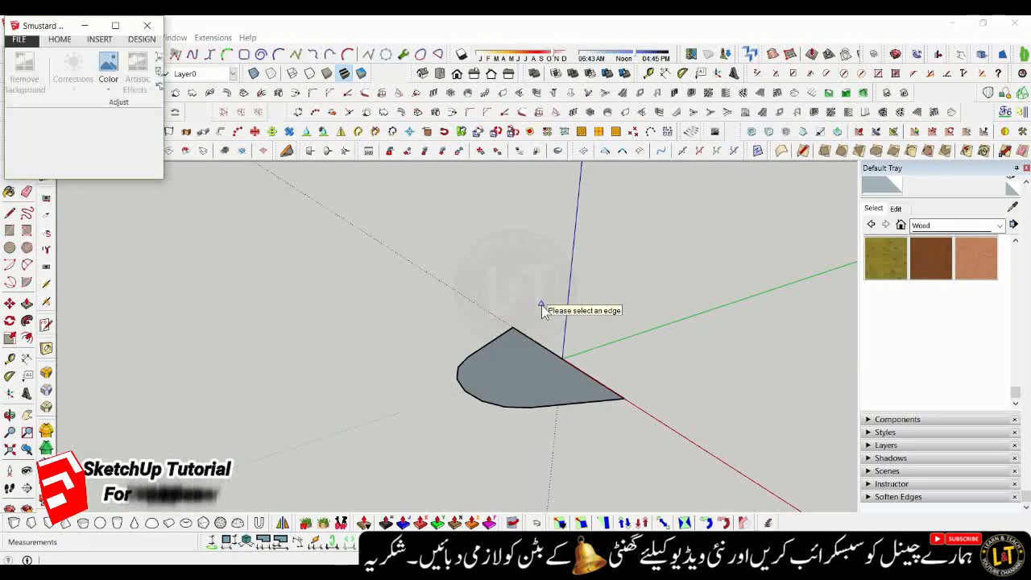
pyautogui.press('space')
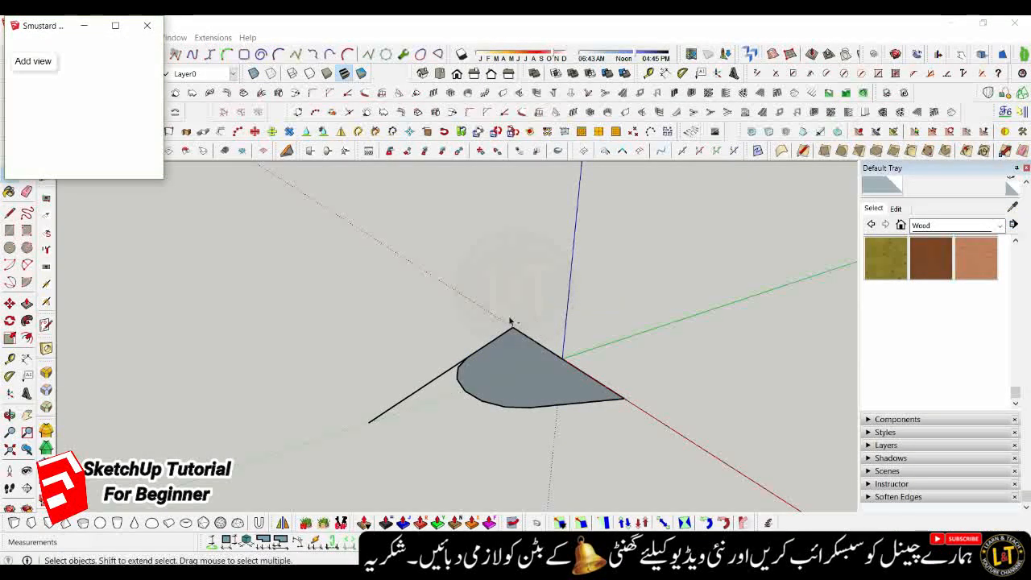
# Undo the 20 mm fillet on the triangle's far corner
pyautogui.click(146, 27)
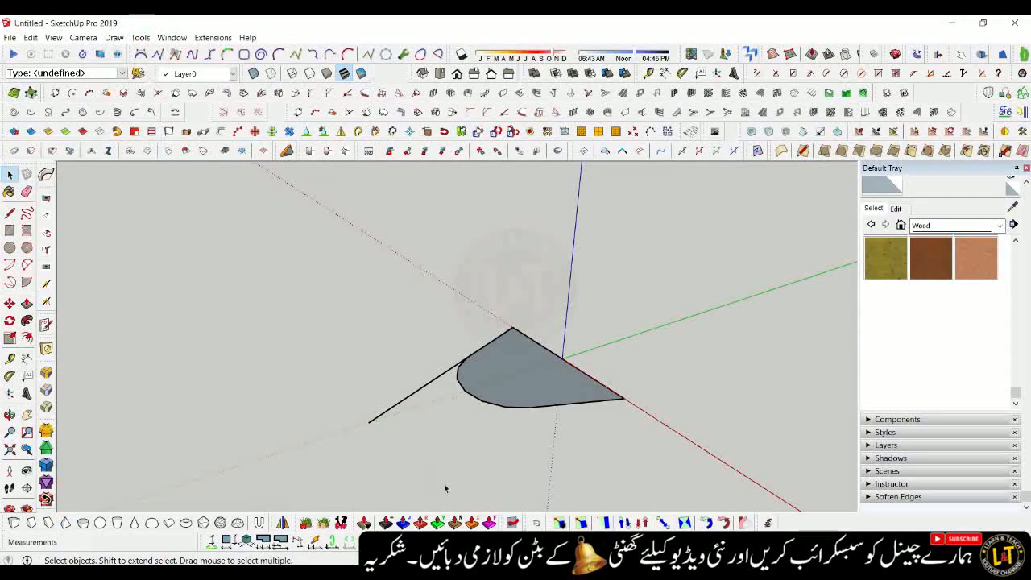
pyautogui.hotkey('ctrl', 'z')
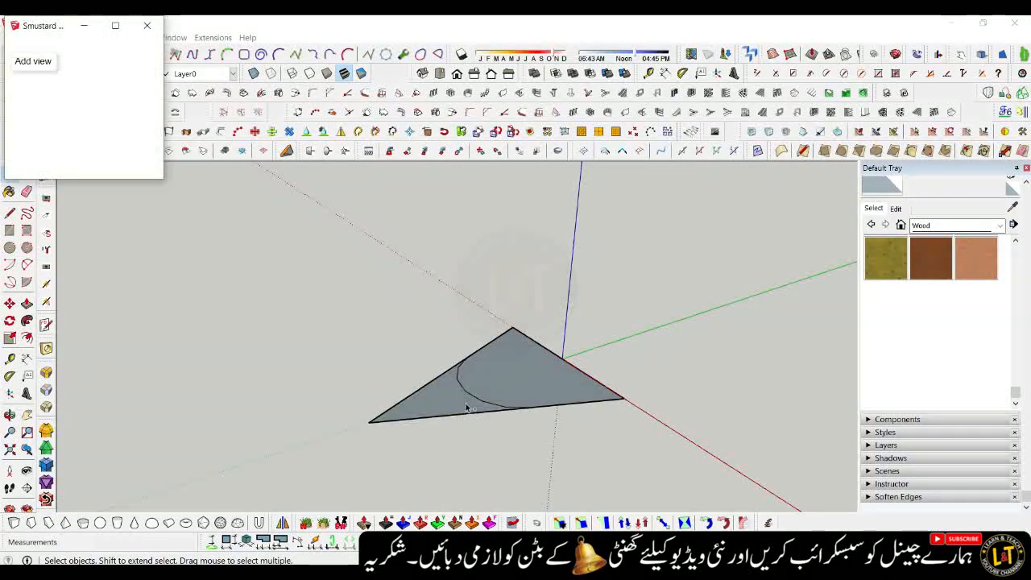
pyautogui.press('e')
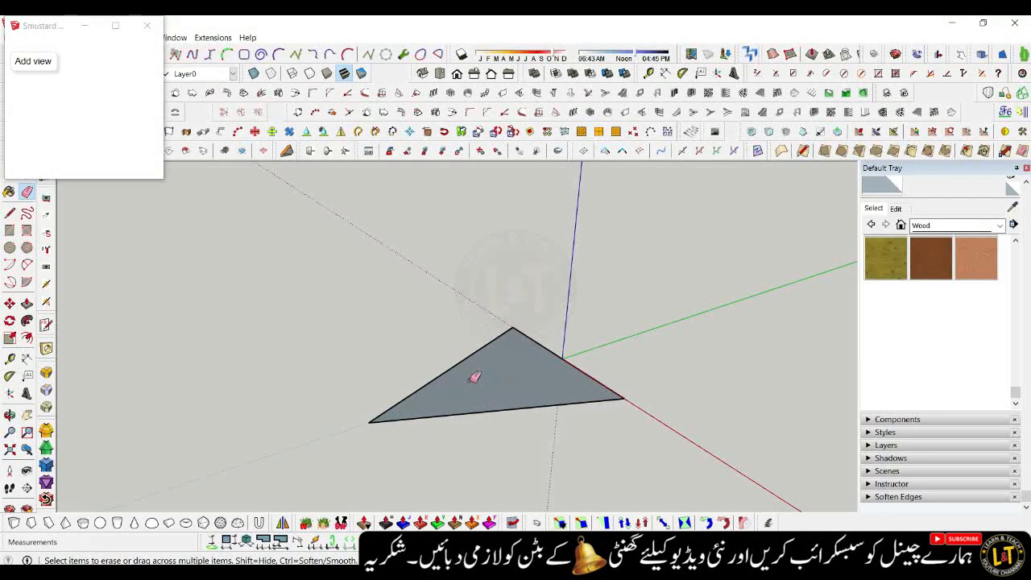
pyautogui.press('space')
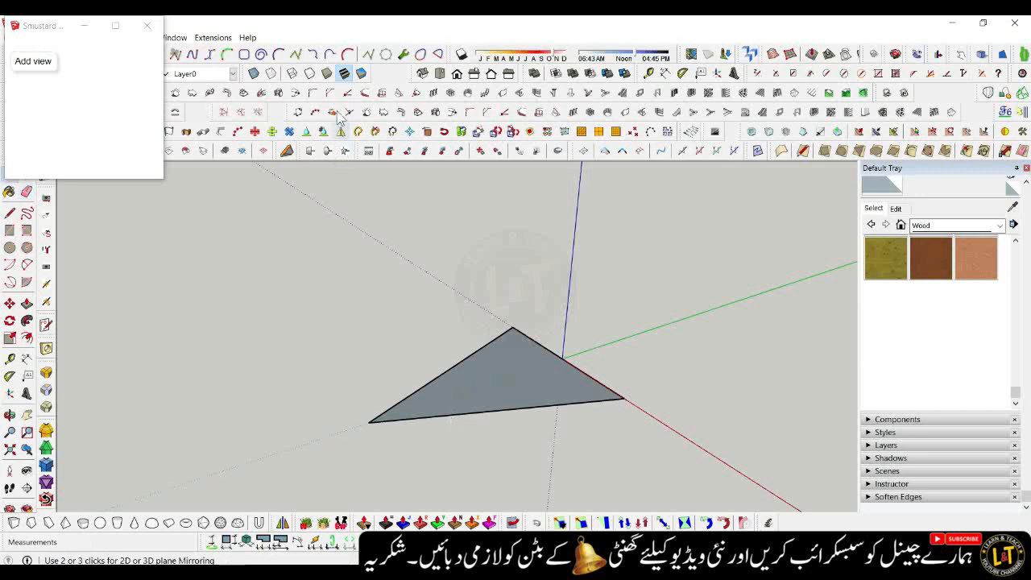
# Fillet the triangle's far pointed corner with a 4 mm radius and 24 segments
pyautogui.click(314, 93)
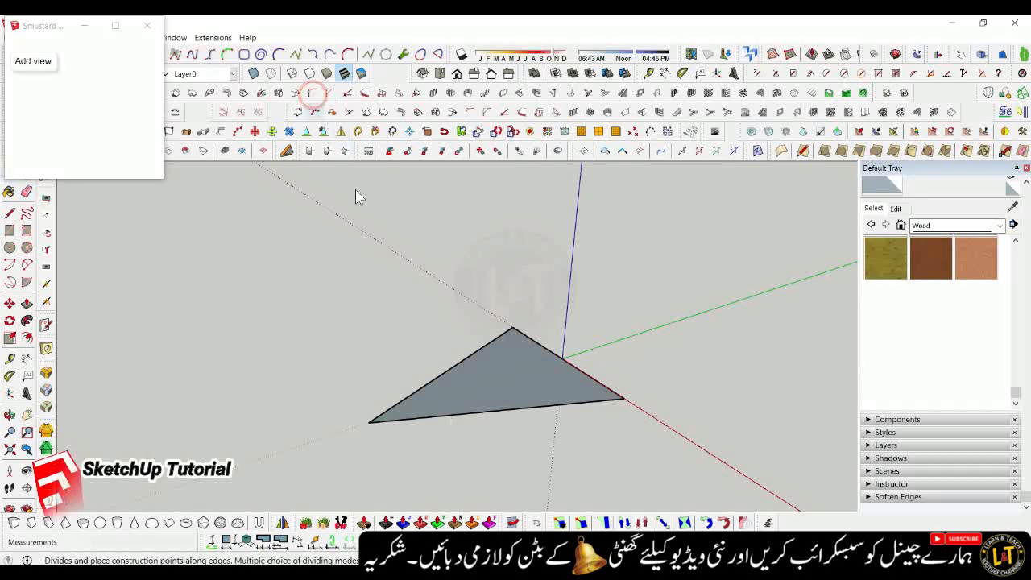
pyautogui.click(396, 407)
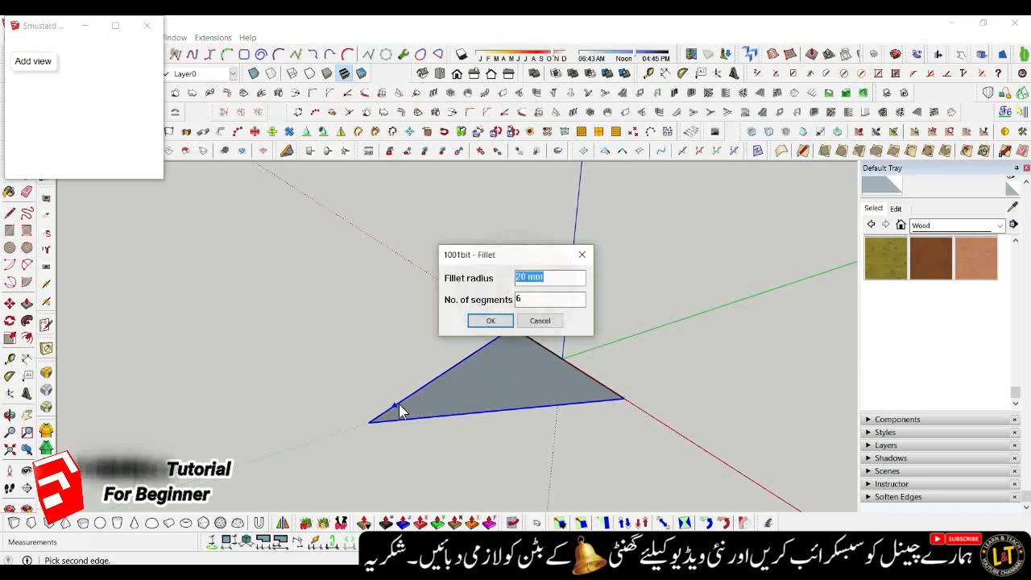
pyautogui.moveTo(546, 277); pyautogui.dragTo(508, 277)
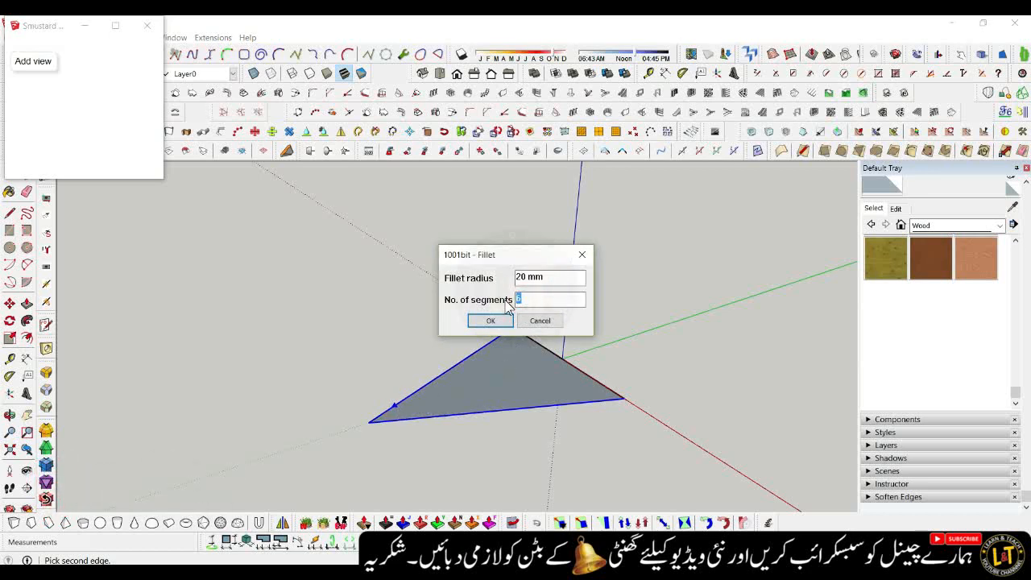
pyautogui.moveTo(547, 276); pyautogui.dragTo(480, 277)
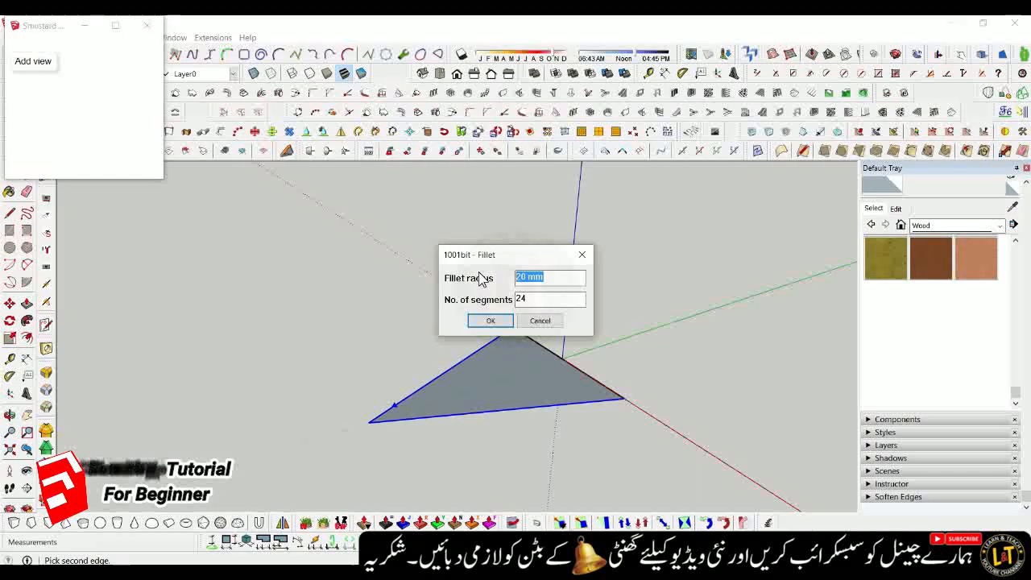
pyautogui.write('4')
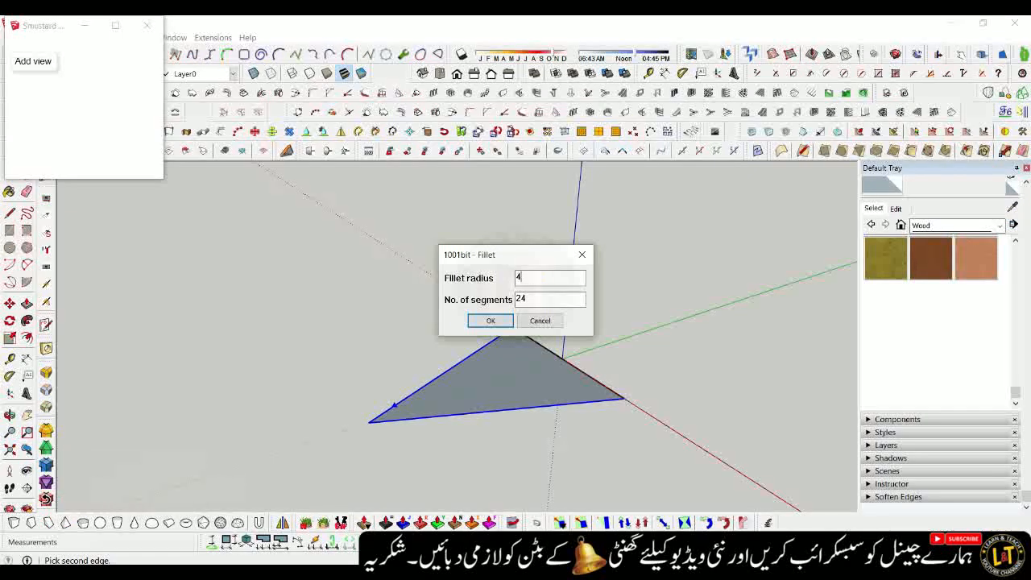
pyautogui.click(488, 321)
pyautogui.scroll(2, 368, 439)
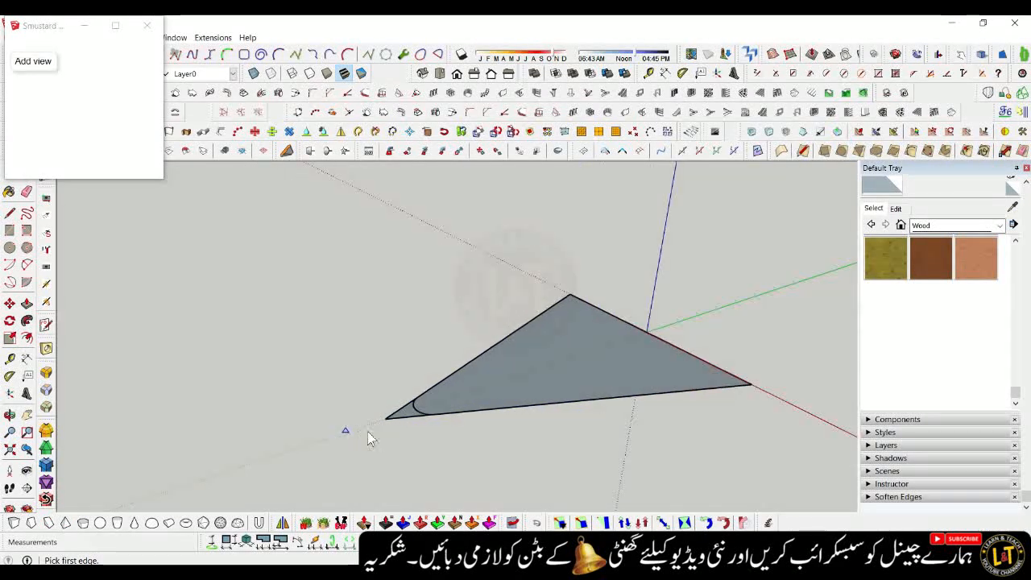
# Erase the leftover edge stubs outside the fillet at the triangle's far corner
pyautogui.press('e')
pyautogui.moveTo(408, 419); pyautogui.dragTo(405, 411)
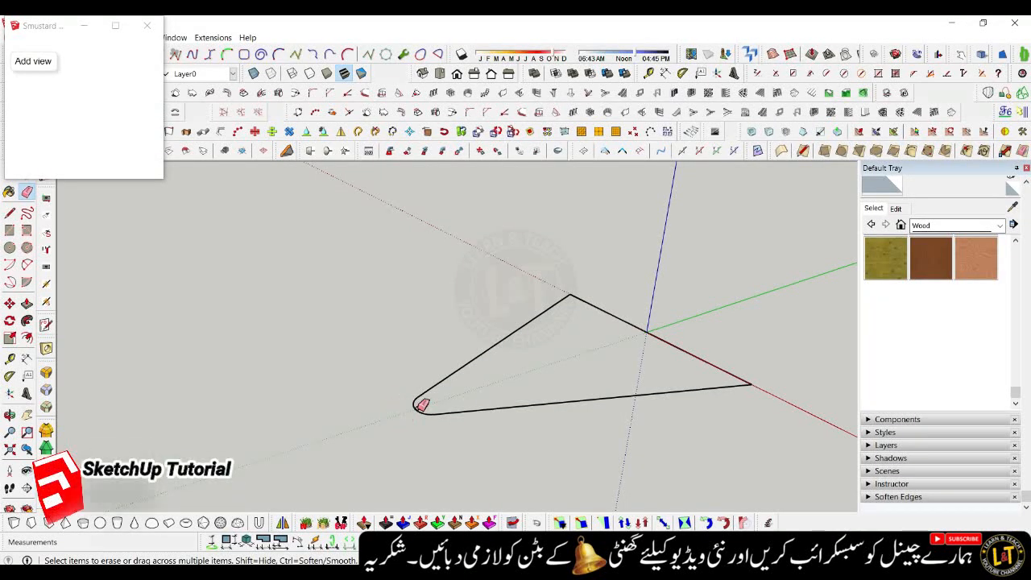
pyautogui.scroll(-2, 406, 410)
pyautogui.press('space')
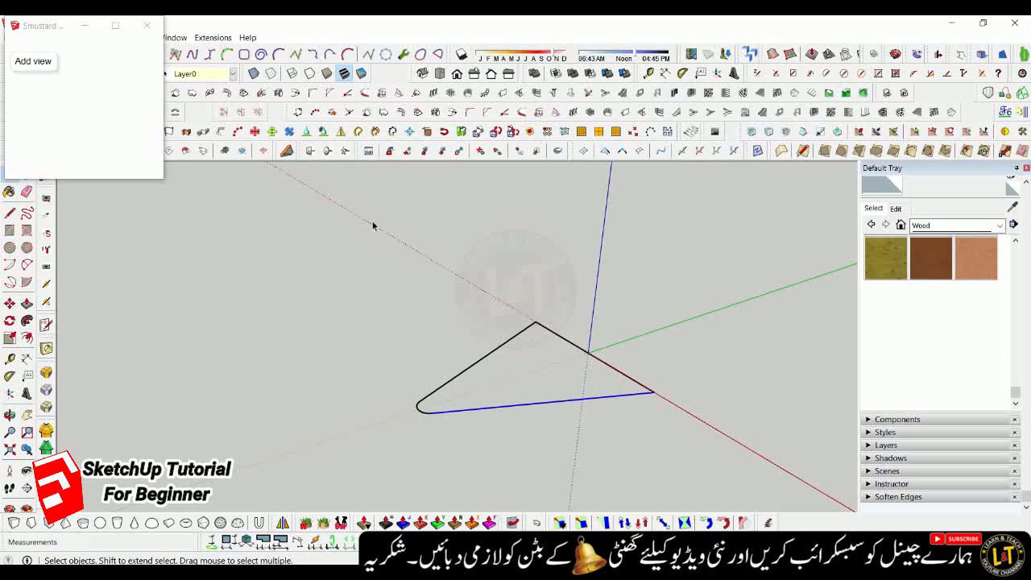
# Fillet the two corners on the red axis with a 4 mm radius and 24 segments
pyautogui.click(288, 109)
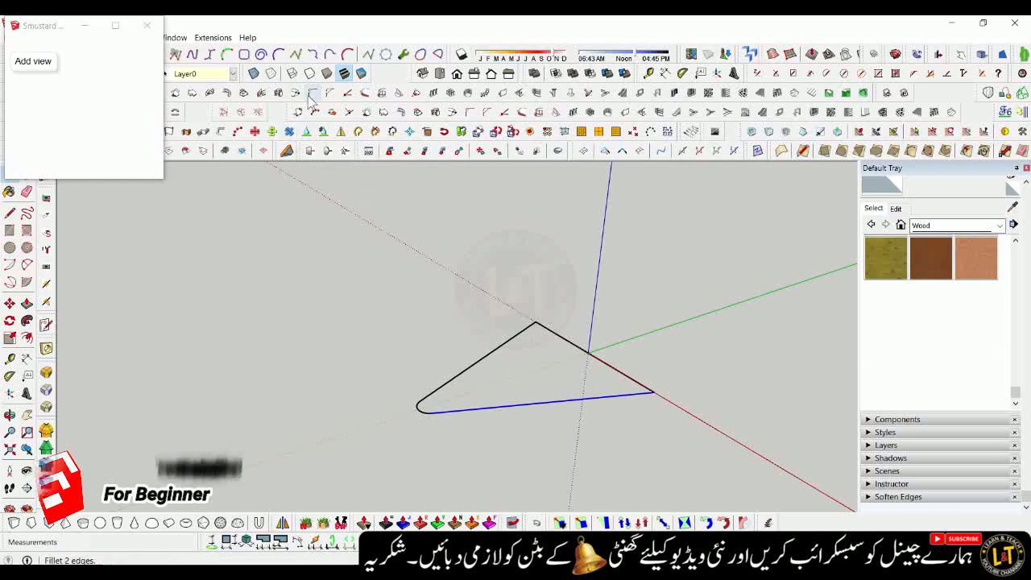
pyautogui.click(633, 388)
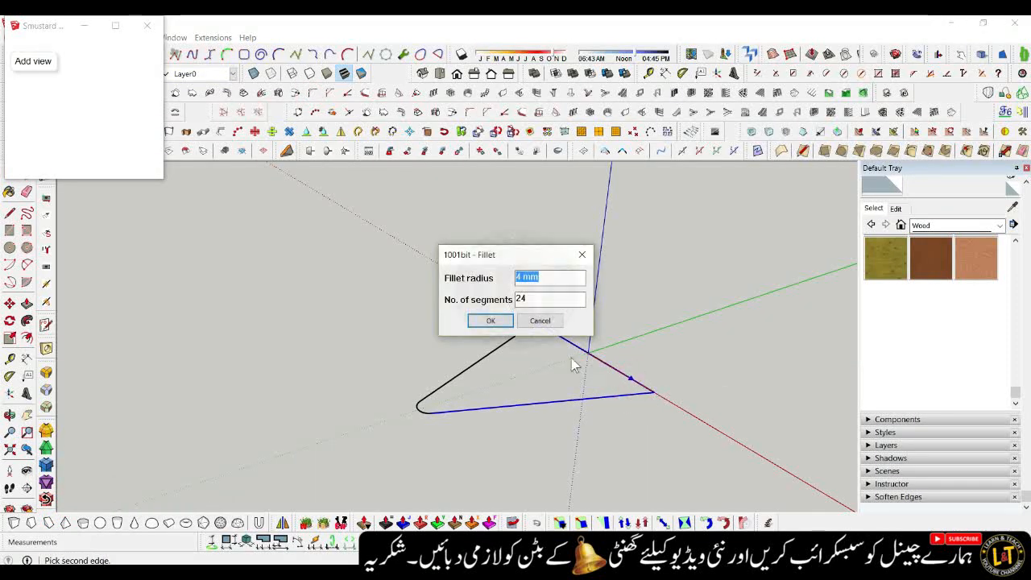
pyautogui.click(488, 322)
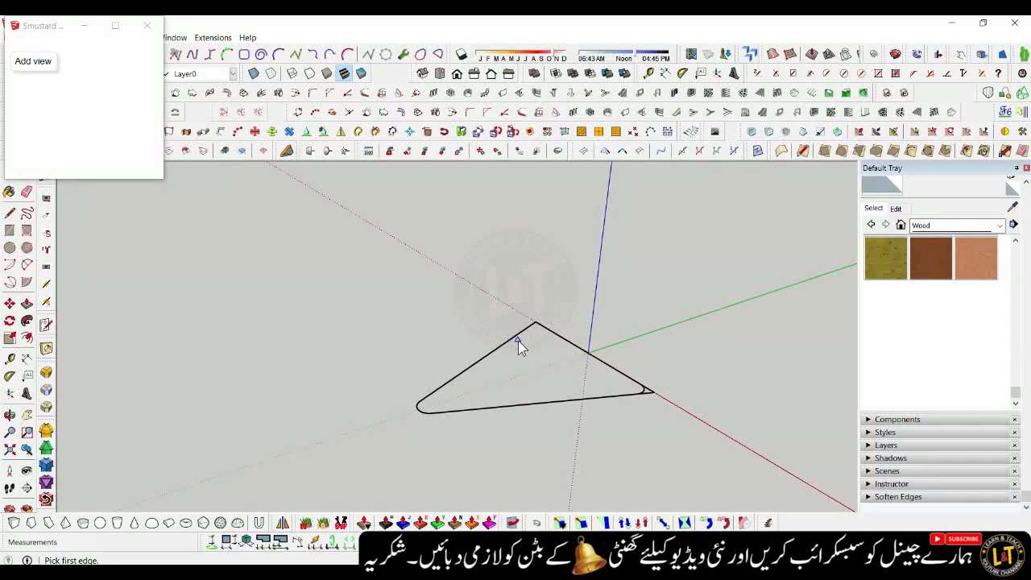
pyautogui.click(517, 339)
pyautogui.click(544, 332)
pyautogui.press('Return')
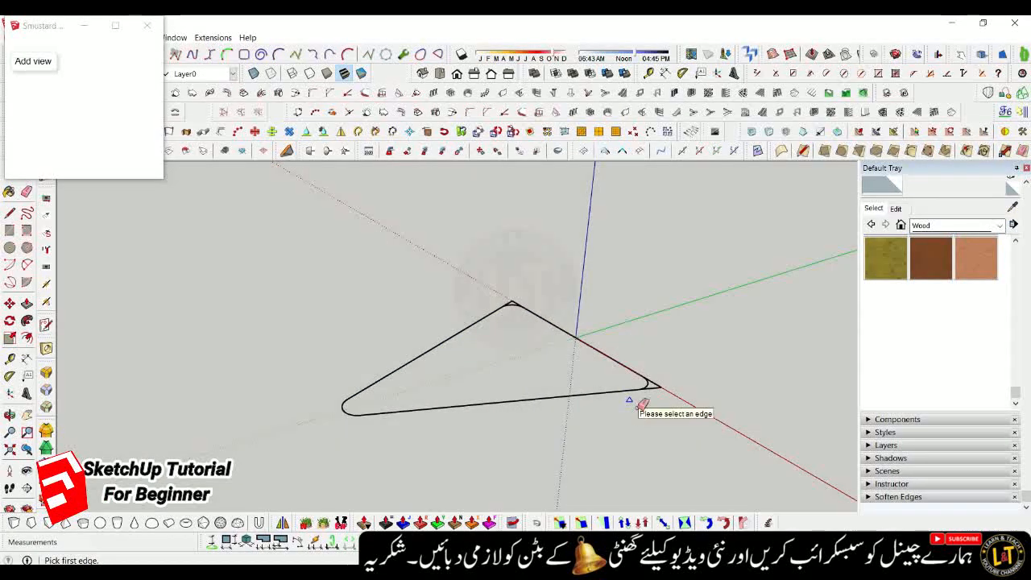
# Erase the leftover edge stubs outside the fillets at the two red-axis corners
pyautogui.press('e')
pyautogui.scroll(3, 648, 390)
pyautogui.moveTo(648, 390); pyautogui.dragTo(656, 375)
pyautogui.moveTo(437, 297); pyautogui.dragTo(427, 324, button='middle')
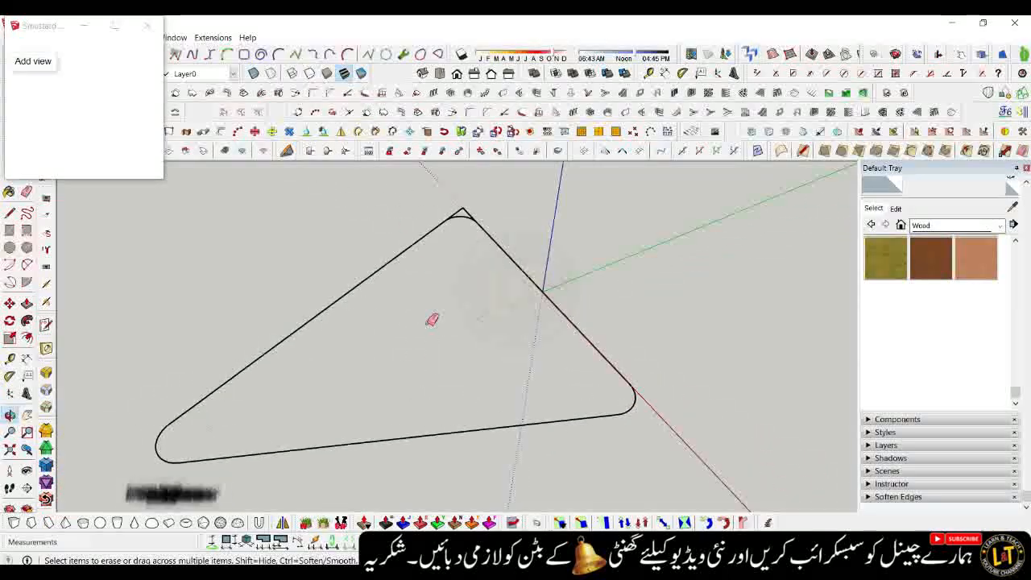
pyautogui.moveTo(466, 208); pyautogui.dragTo(469, 216)
pyautogui.scroll(-3, 468, 253)
pyautogui.press('space')
# Restore the rounded triangle's face by drawing a line parallel to the red axis between its two long edges and erasing that line
pyautogui.press('l')
pyautogui.click(412, 259)
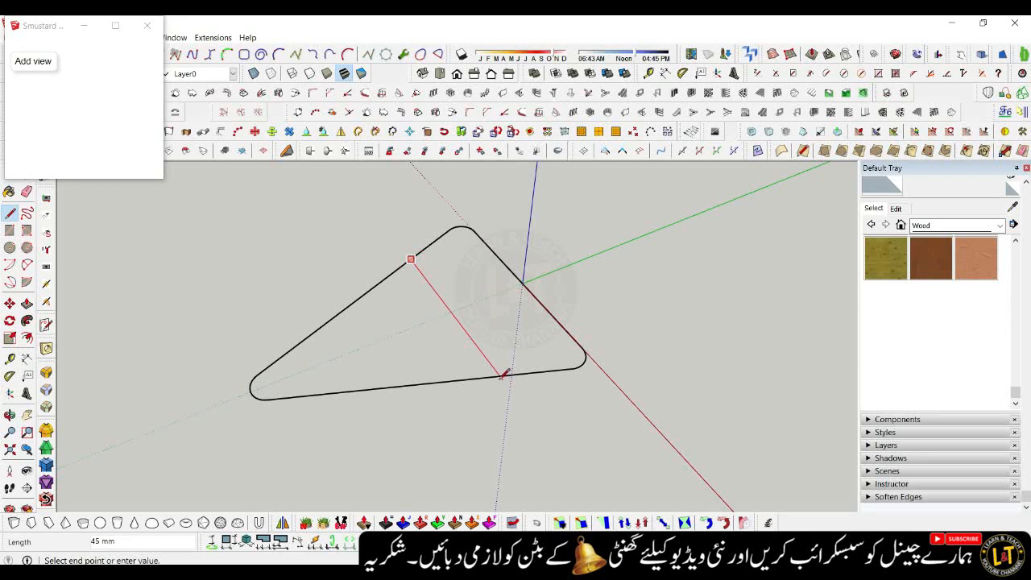
pyautogui.click(501, 375)
pyautogui.press('space')
pyautogui.press('e')
pyautogui.click(471, 335)
pyautogui.scroll(-2, 483, 357)
pyautogui.scroll(-5, 437, 341)
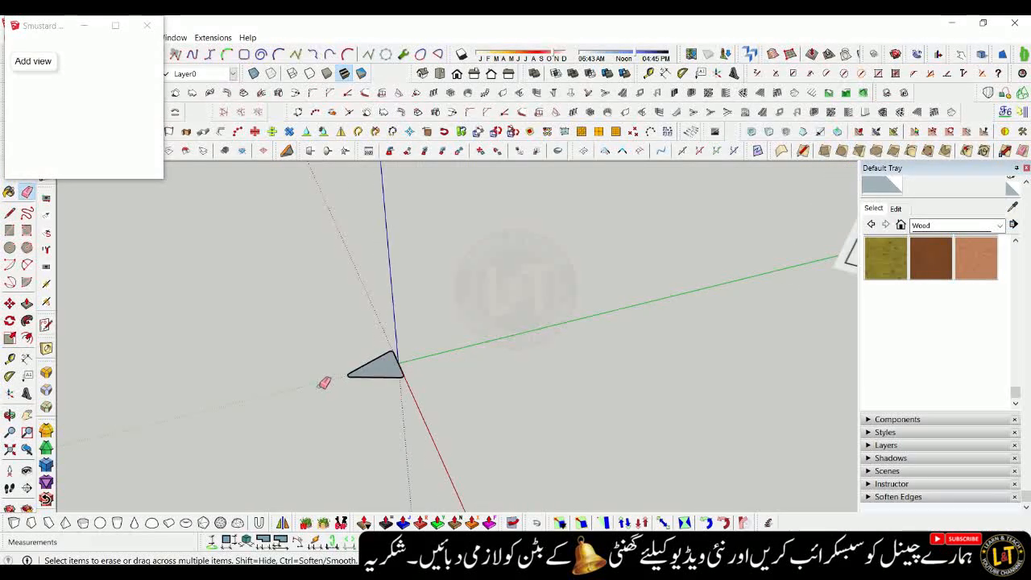
# Examine the base plate's hole, thickness and arm-footprint dimensions on the imported drawing sheet
pyautogui.scroll(-5, 321, 385)
pyautogui.scroll(2, 688, 272)
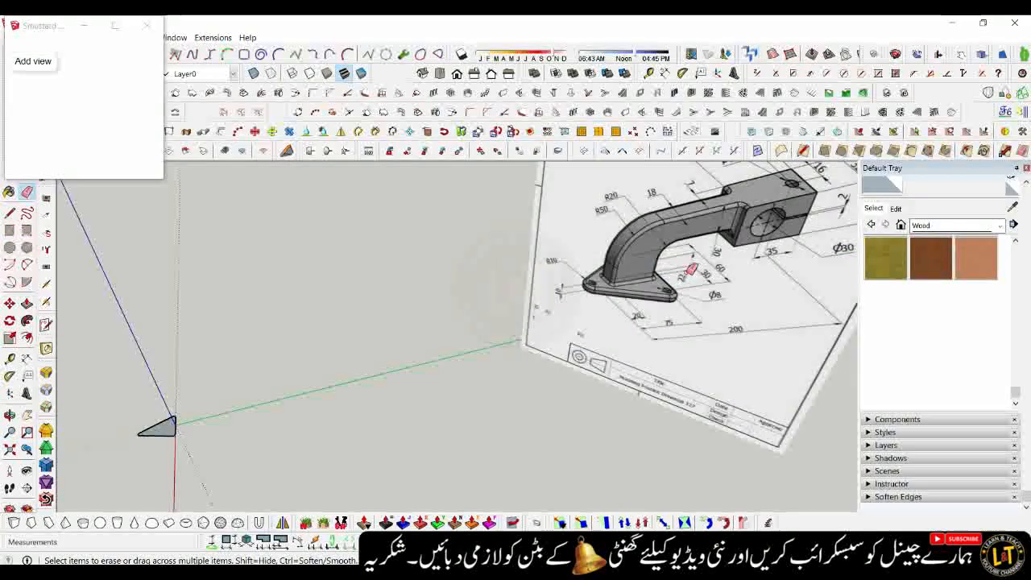
pyautogui.scroll(3, 690, 272)
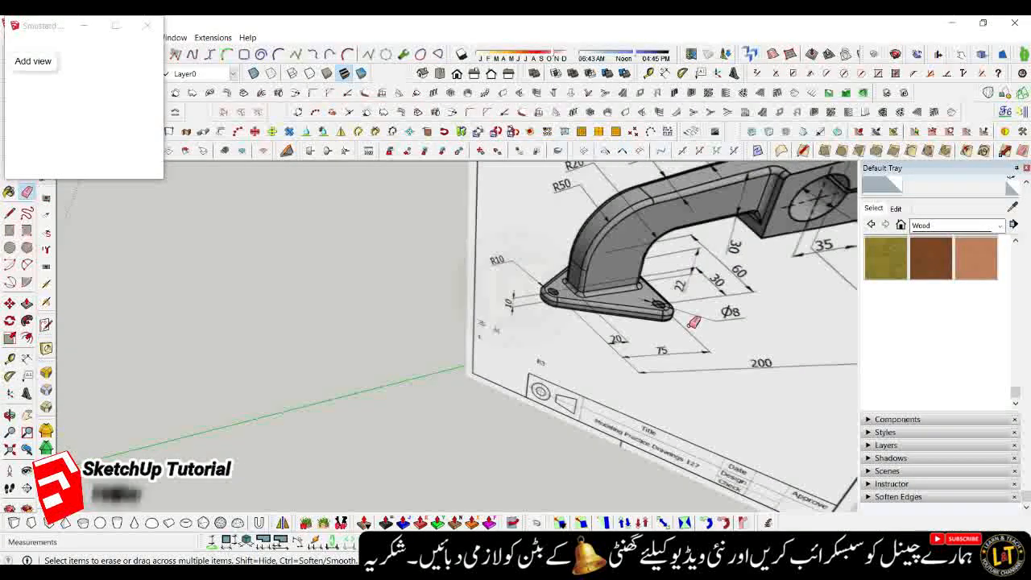
pyautogui.scroll(-1, 670, 327)
pyautogui.scroll(1, 667, 327)
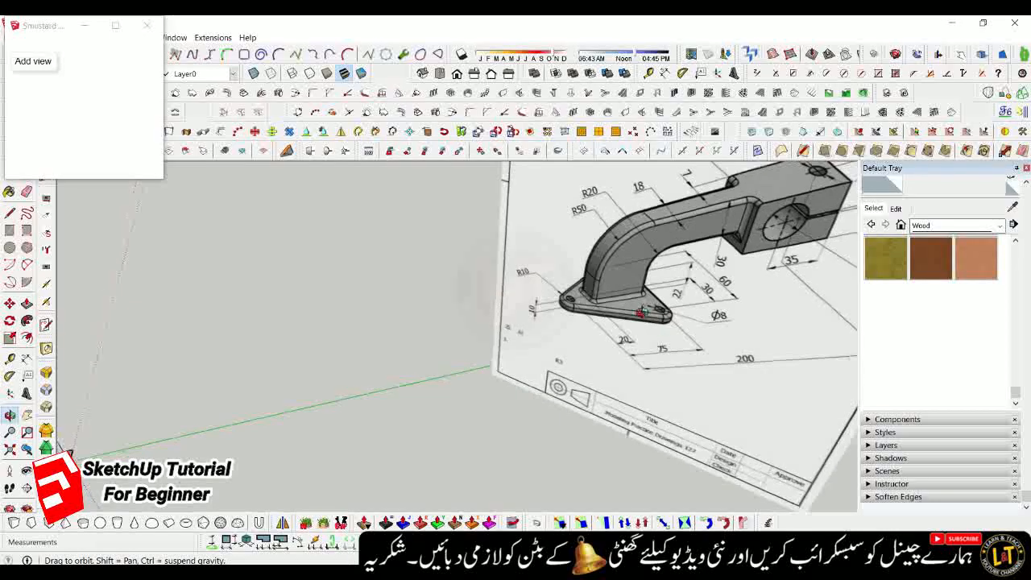
pyautogui.scroll(2, 682, 291)
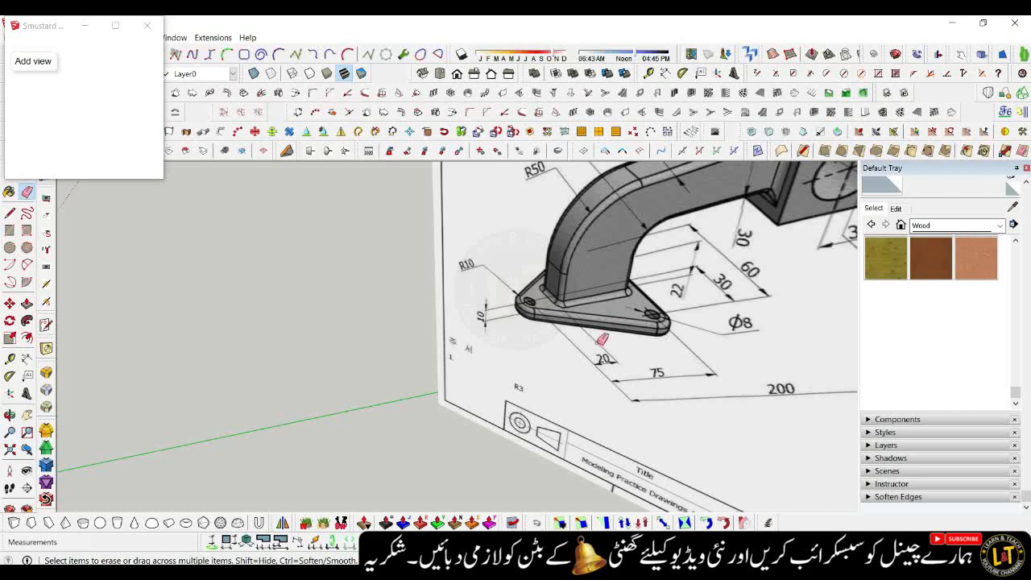
pyautogui.scroll(-1, 604, 339)
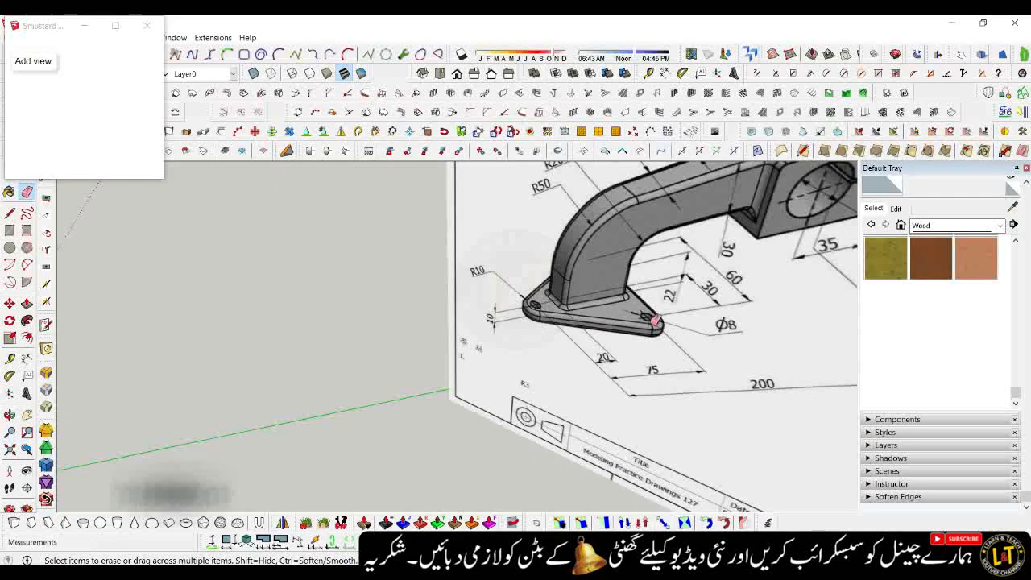
pyautogui.scroll(-5, 618, 298)
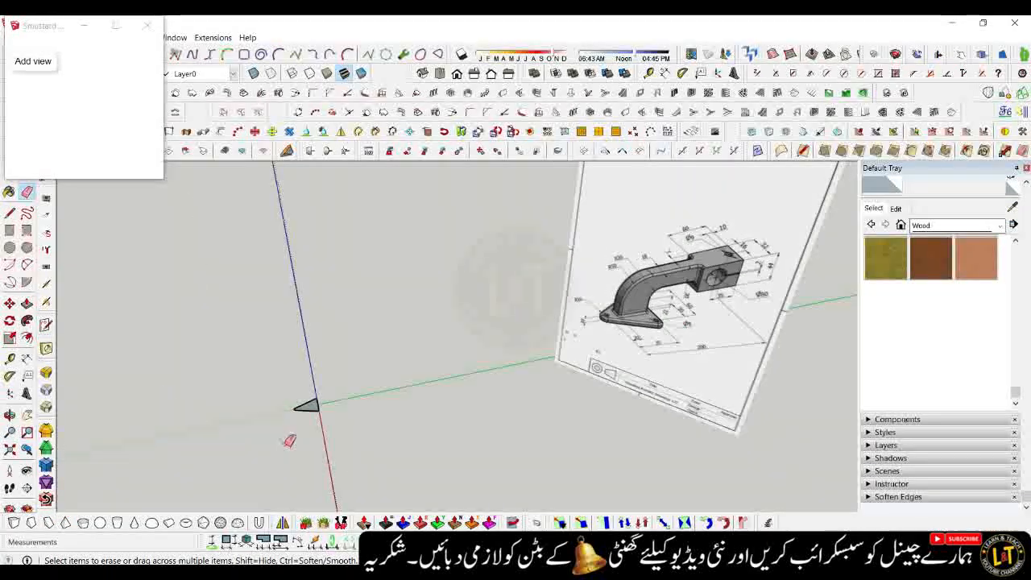
# Measure the triangular plate's length along the green axis from the origin to its far tip
pyautogui.scroll(3, 290, 431)
pyautogui.scroll(3, 302, 384)
pyautogui.press('space')
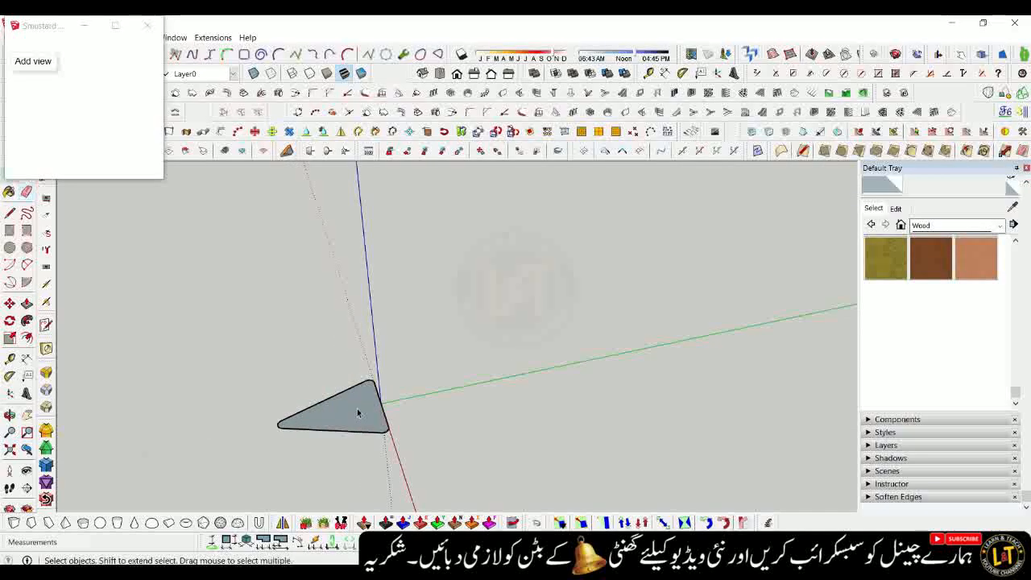
pyautogui.press('l')
pyautogui.scroll(2, 383, 417)
pyautogui.press('t')
pyautogui.click(382, 395)
pyautogui.click(223, 422)
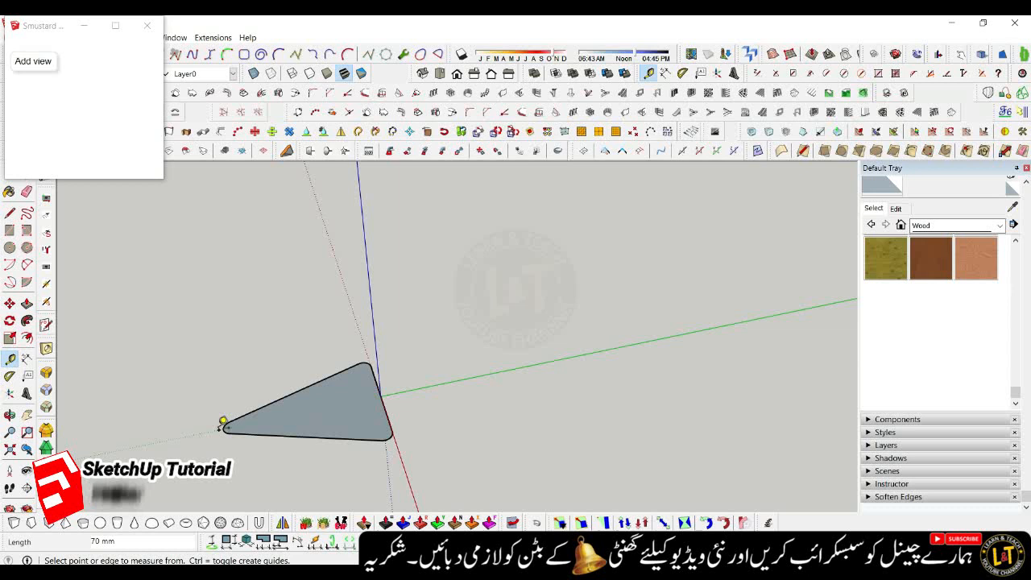
pyautogui.scroll(3, 277, 420)
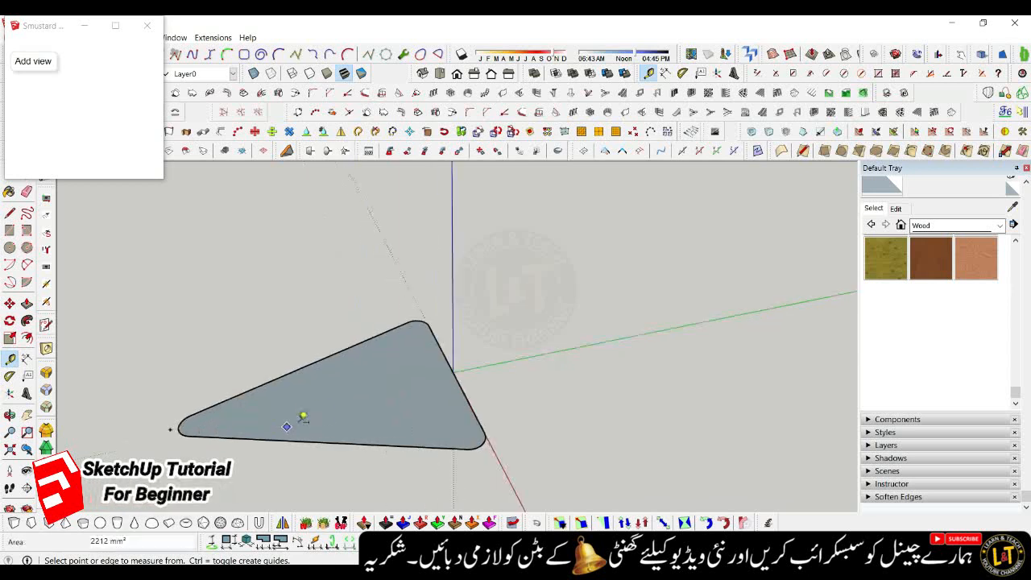
# Place two guides parallel to the green axis across the plate, one on each side of the axis
pyautogui.click(364, 361)
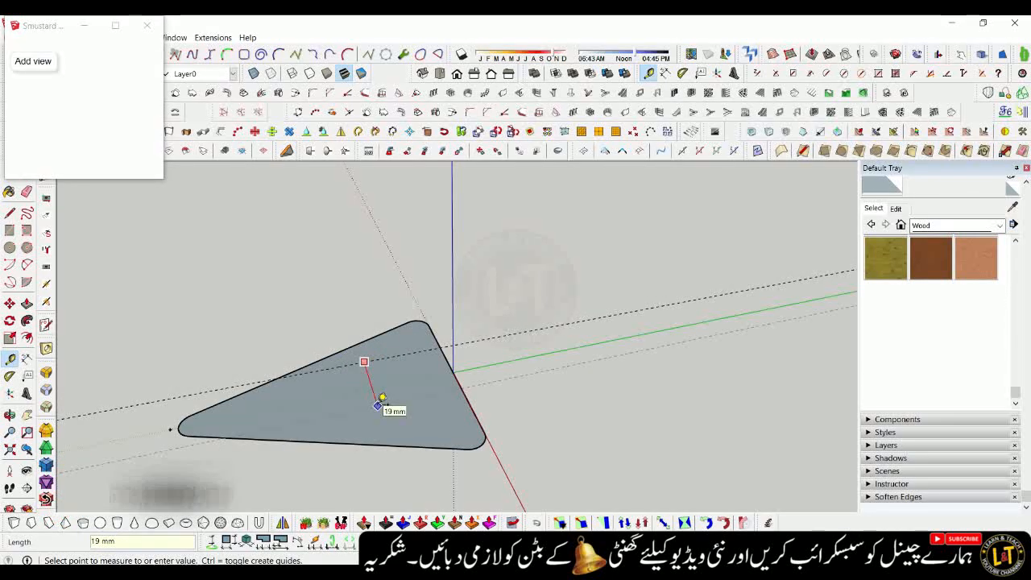
pyautogui.press('e')
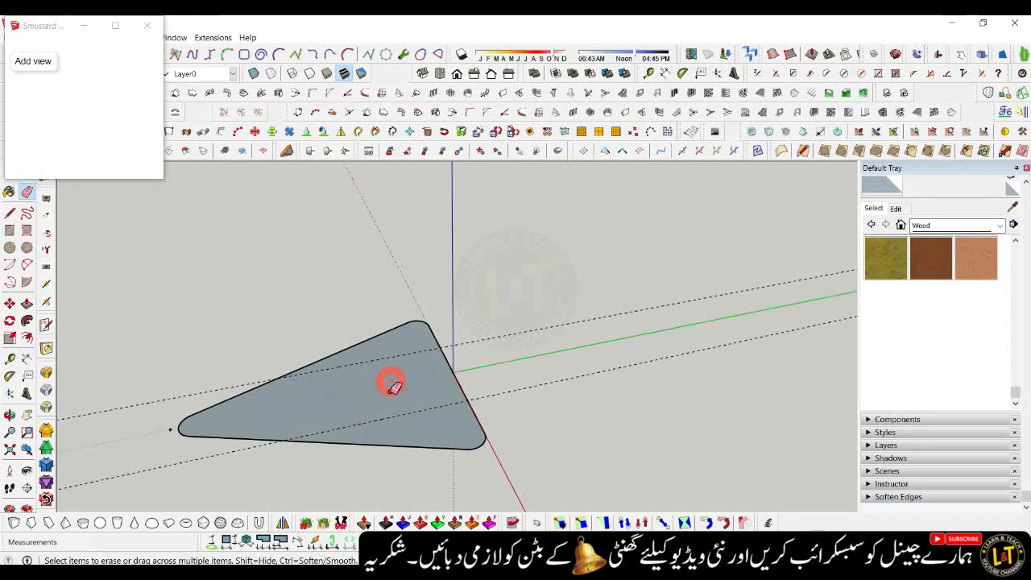
pyautogui.moveTo(391, 384); pyautogui.dragTo(433, 383, button='middle')
# Place a guide 5 mm inside the plate's red-axis edge and a parallel one 32 mm further towards the tip
pyautogui.press('t')
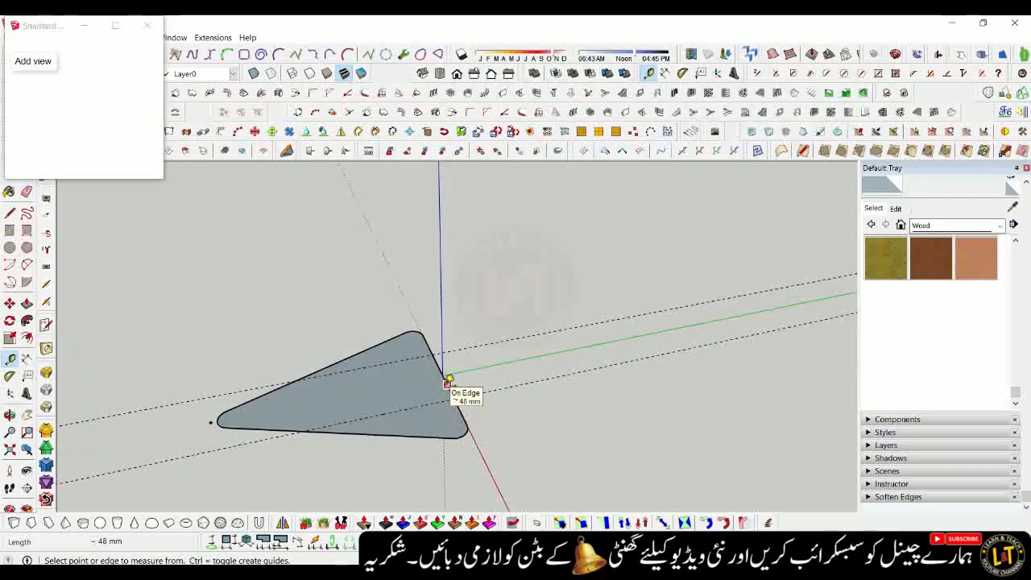
pyautogui.click(447, 381)
pyautogui.scroll(-10, 292, 427)
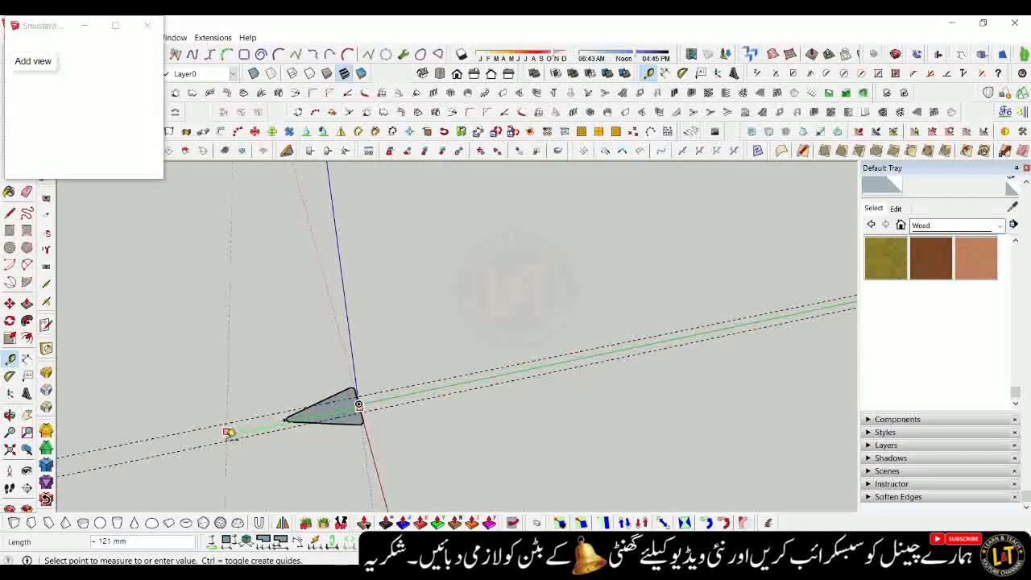
pyautogui.scroll(5, 211, 425)
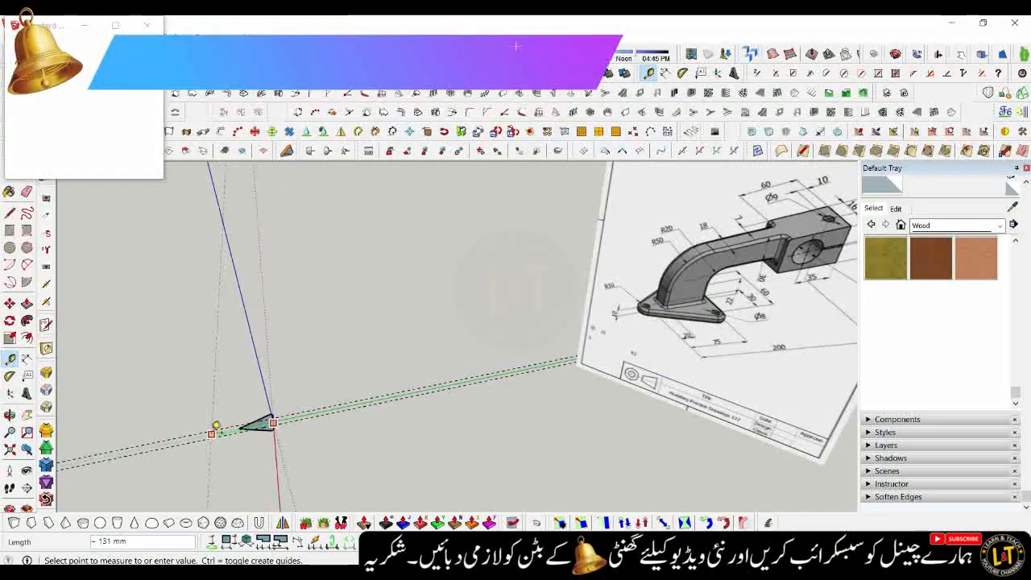
pyautogui.scroll(5, 292, 432)
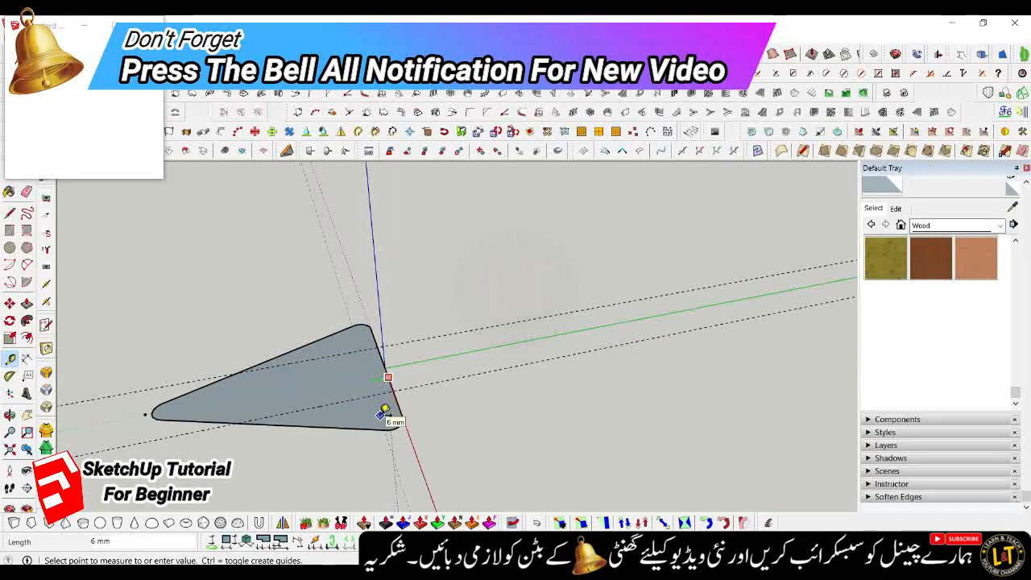
pyautogui.write('5')
pyautogui.press('Return')
pyautogui.click(384, 417)
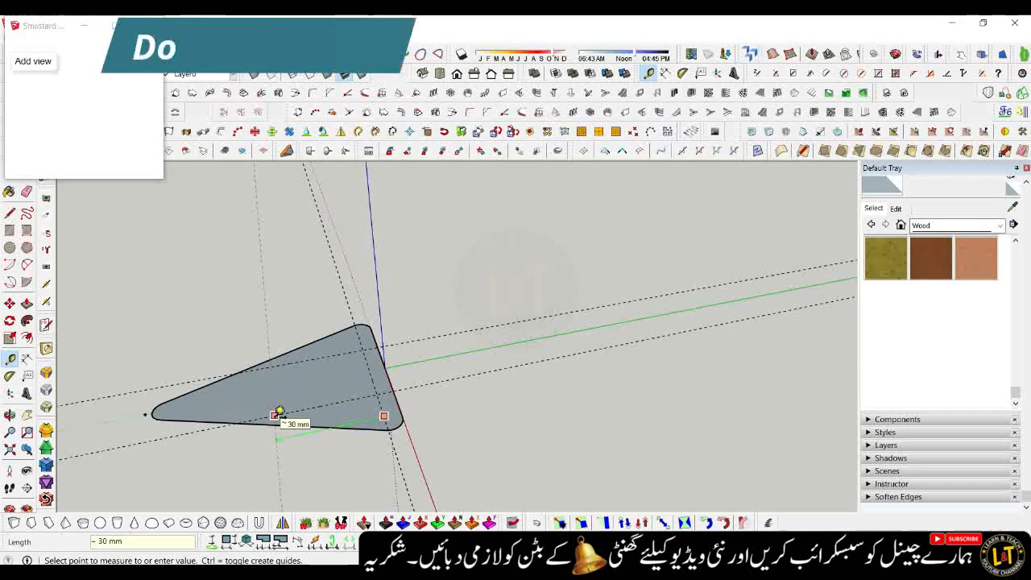
pyautogui.write('32')
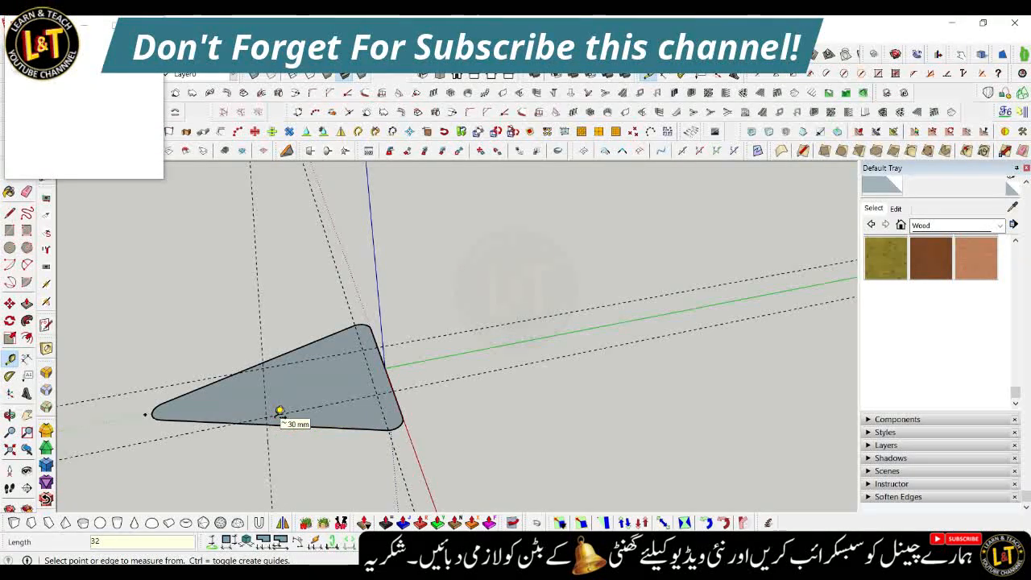
# Offset a guide inward from each of the two green-direction guides, using 5 mm for the second one
pyautogui.scroll(-6, 262, 411)
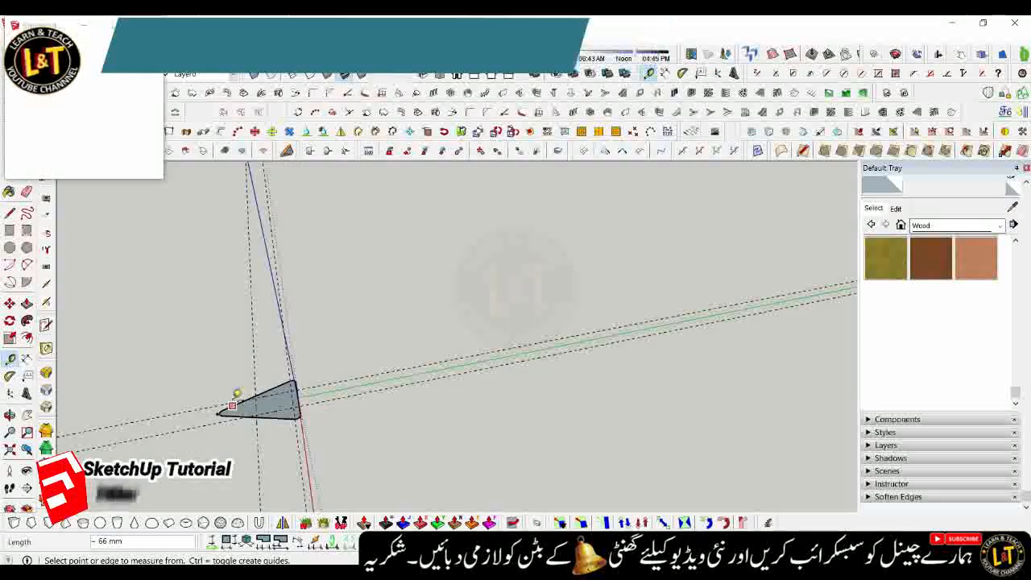
pyautogui.scroll(-3, 249, 400)
pyautogui.scroll(8, 248, 437)
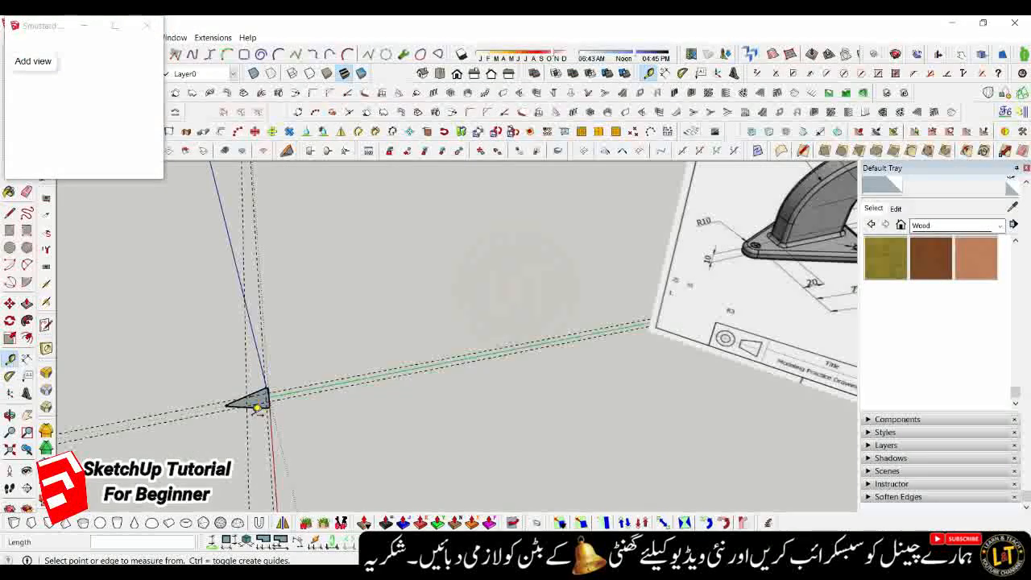
pyautogui.scroll(2, 252, 401)
pyautogui.press('space')
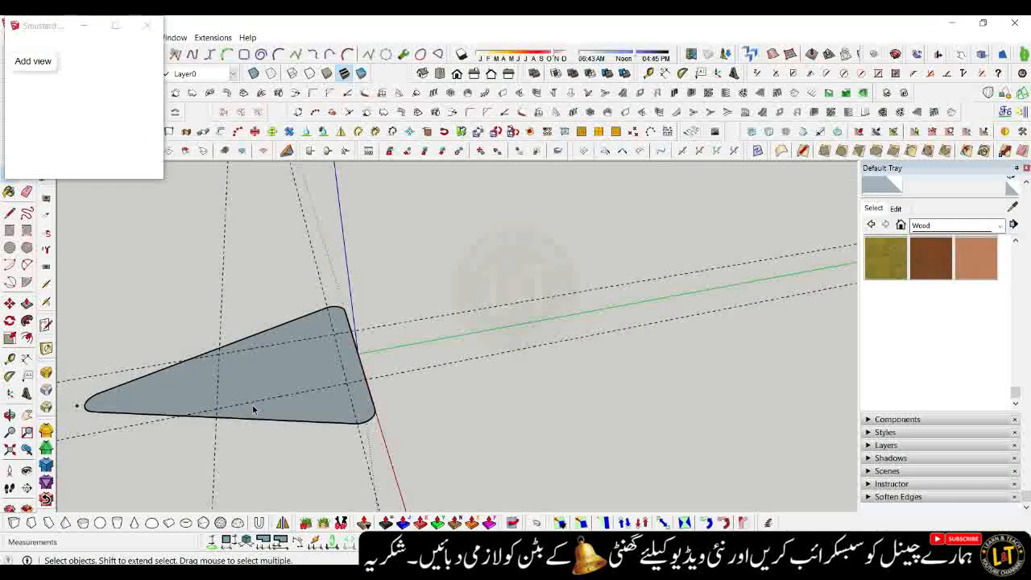
pyautogui.press('t')
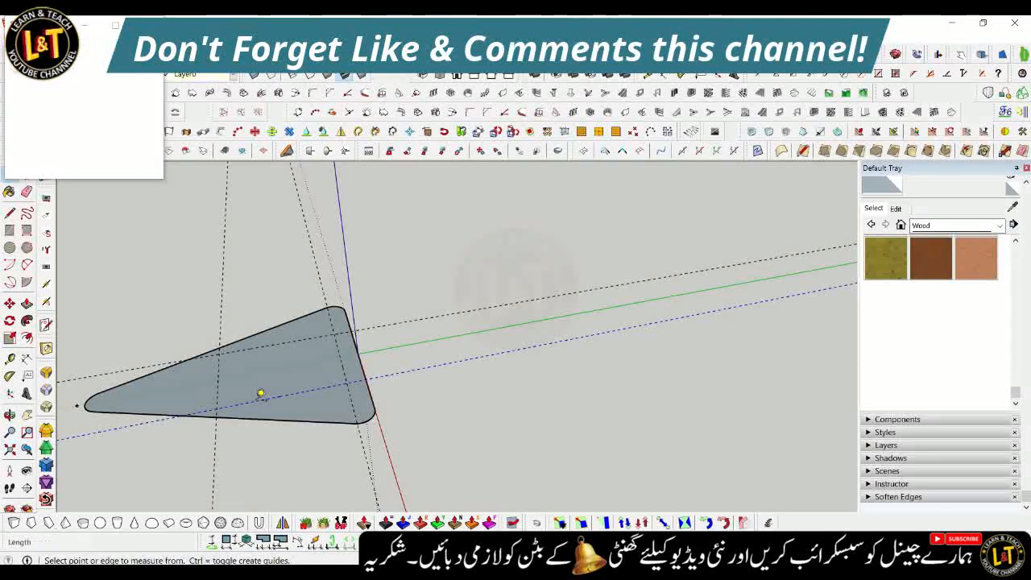
pyautogui.click(256, 399)
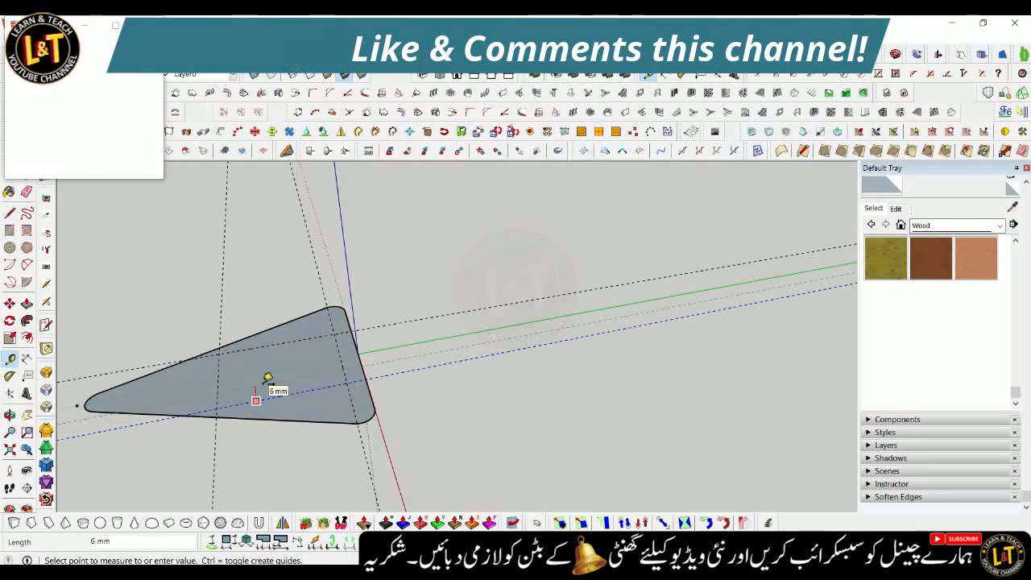
pyautogui.press('Return')
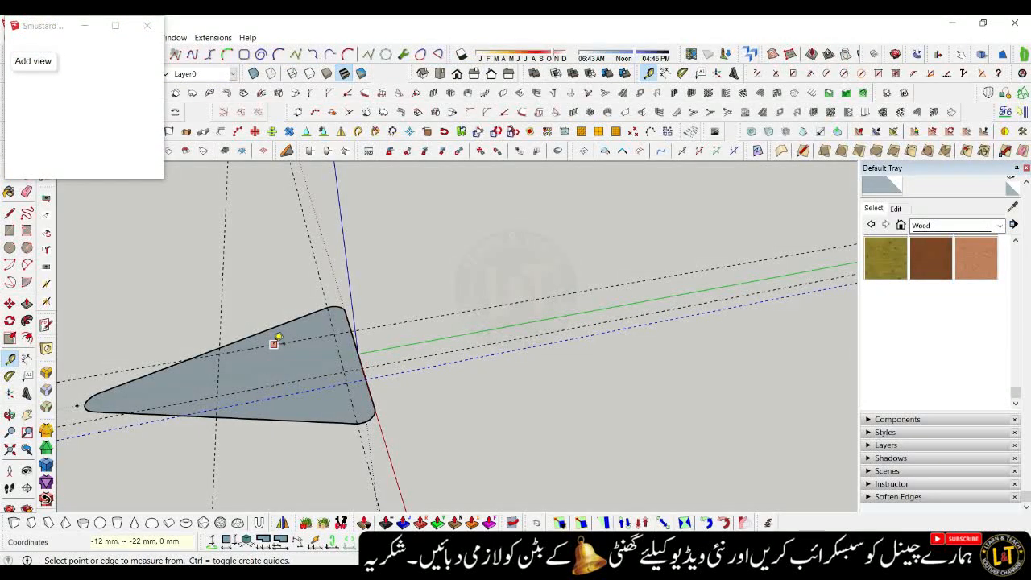
pyautogui.press('space')
pyautogui.press('t')
pyautogui.click(278, 343)
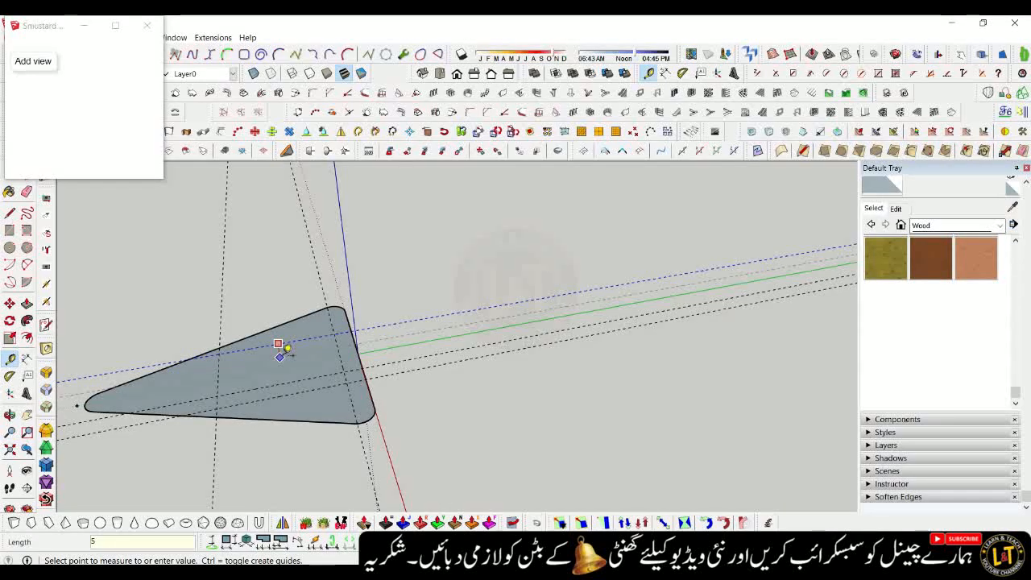
# Draw a 32 mm long rectangle on the plate between the inner guide intersections
pyautogui.press('r')
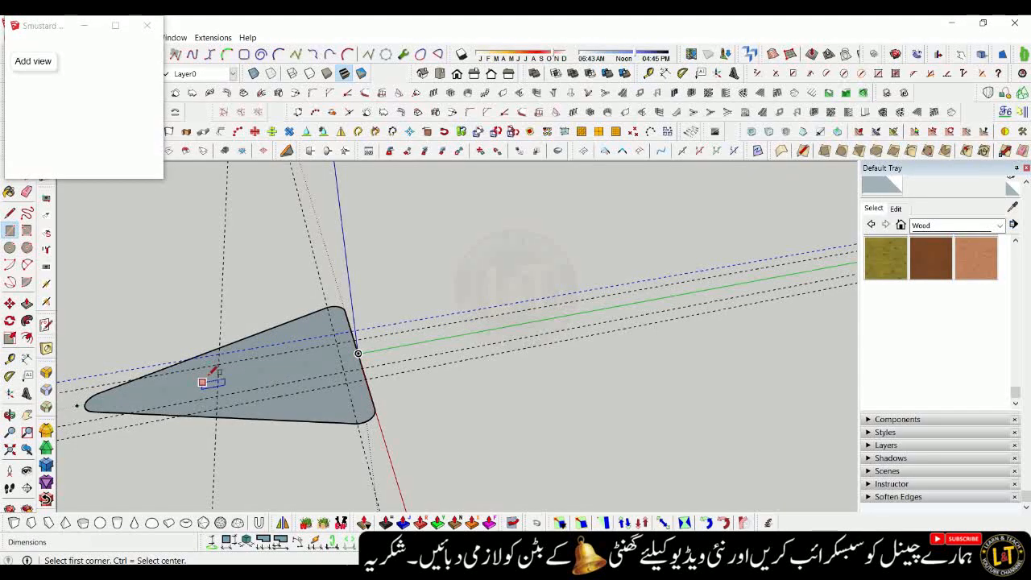
pyautogui.click(219, 363)
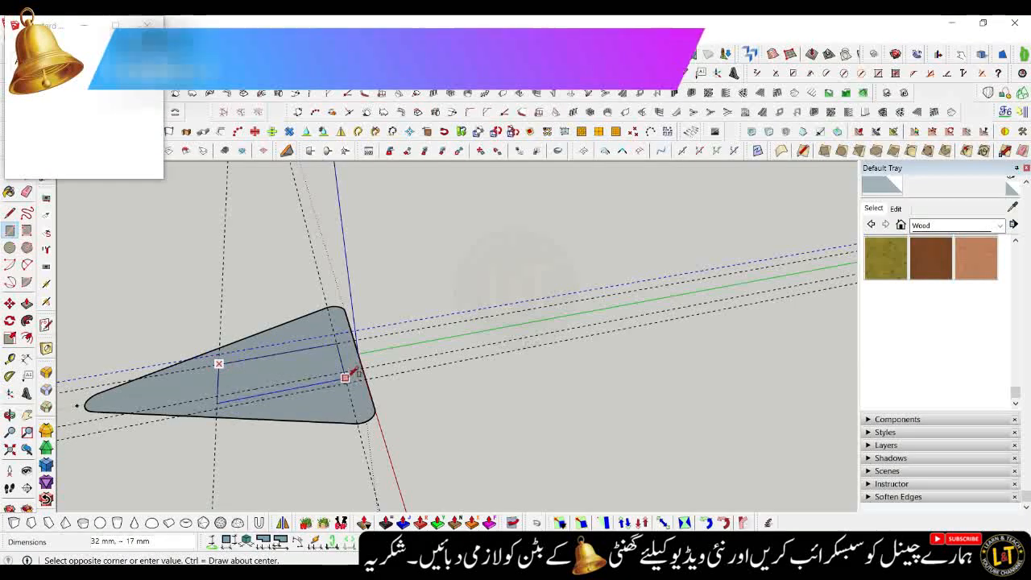
pyautogui.click(344, 371)
# Erase all the construction guides around the plate, including the guide point beyond its tip
pyautogui.press('space')
pyautogui.press('e')
pyautogui.moveTo(465, 366)
pyautogui.mouseDown()
pyautogui.moveTo(416, 313)
pyautogui.moveTo(219, 279)
pyautogui.moveTo(290, 430)
pyautogui.moveTo(333, 484)
pyautogui.moveTo(394, 472)
pyautogui.mouseUp()
pyautogui.moveTo(429, 350); pyautogui.dragTo(424, 309)
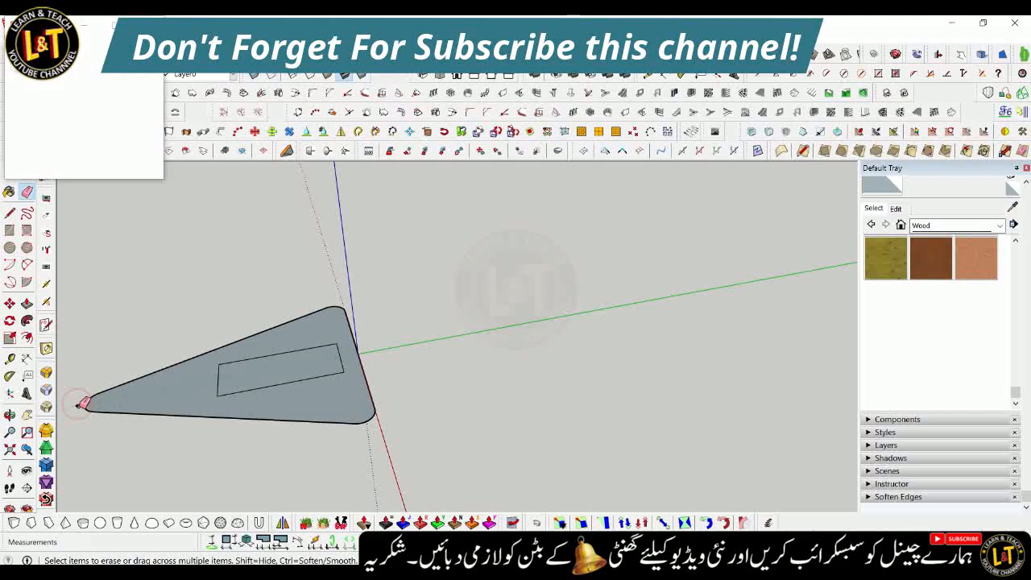
# Examine the arm's dimensions on the drawing sheet and compare the plate with it from the front
pyautogui.scroll(-5, 340, 421)
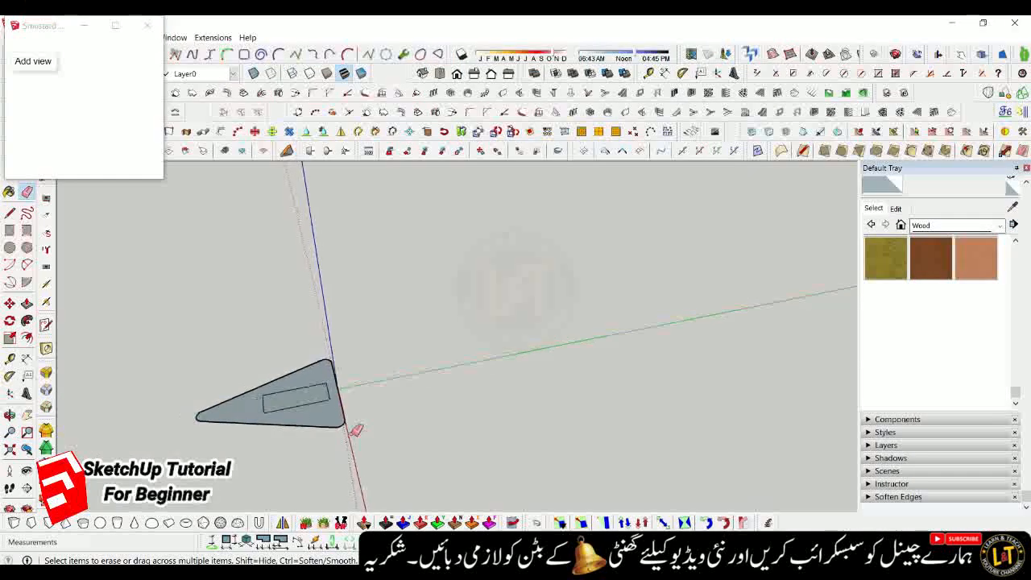
pyautogui.scroll(-4, 299, 422)
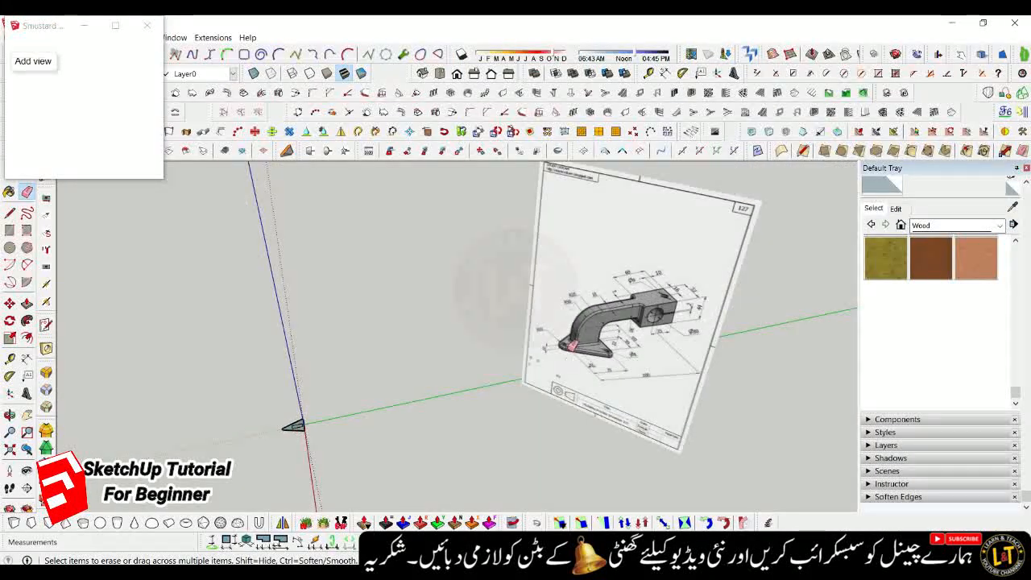
pyautogui.scroll(3, 570, 347)
pyautogui.scroll(-3, 633, 309)
pyautogui.moveTo(591, 370); pyautogui.dragTo(559, 343, button='middle')
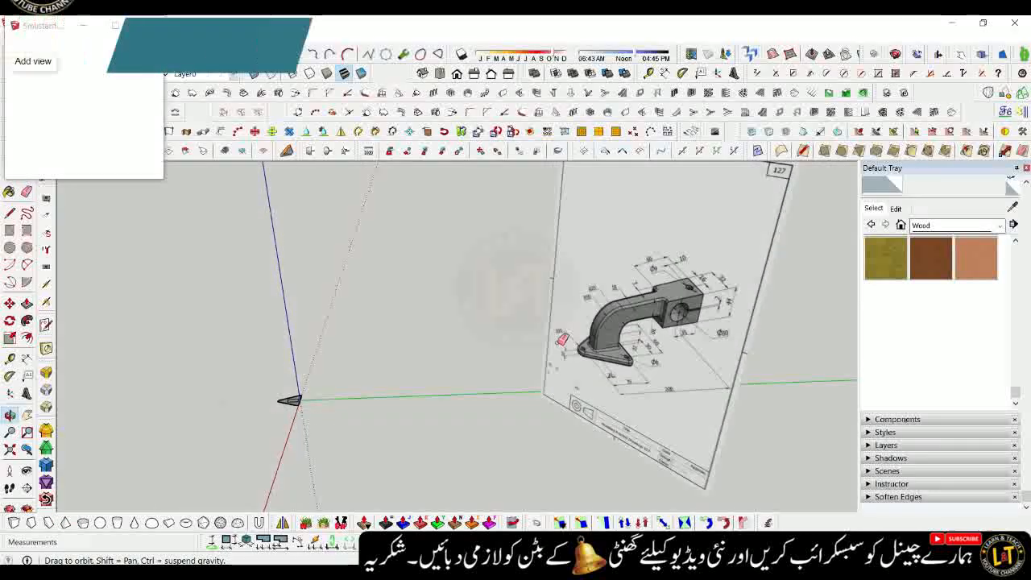
pyautogui.scroll(3, 549, 359)
pyautogui.scroll(-2, 570, 357)
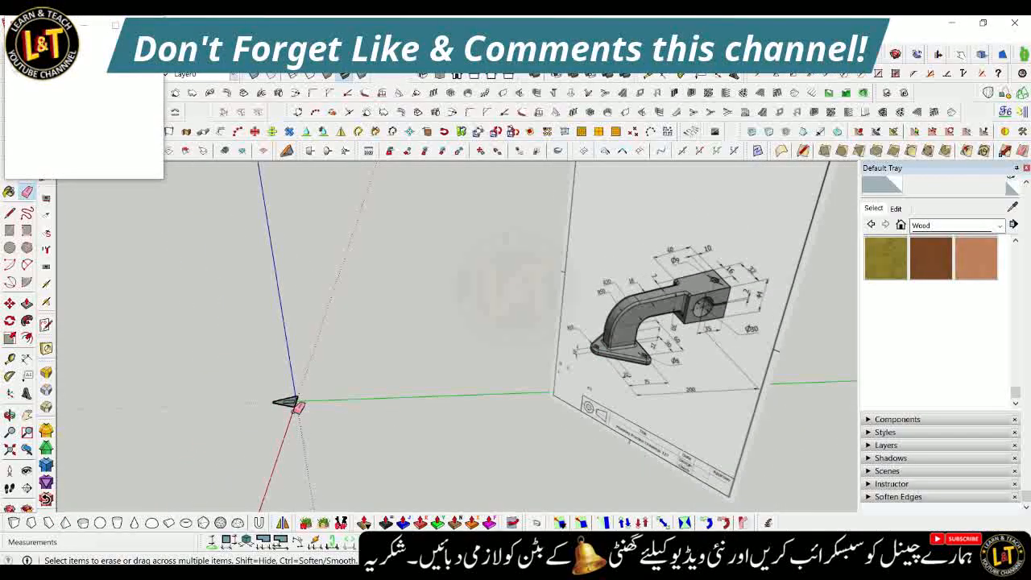
pyautogui.scroll(4, 308, 364)
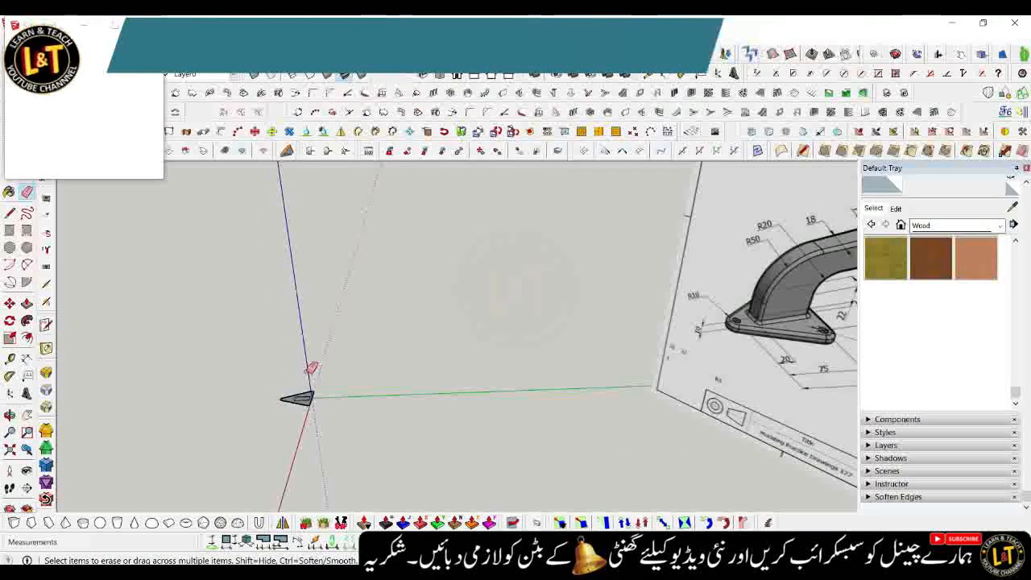
pyautogui.moveTo(297, 455); pyautogui.dragTo(343, 453, button='middle')
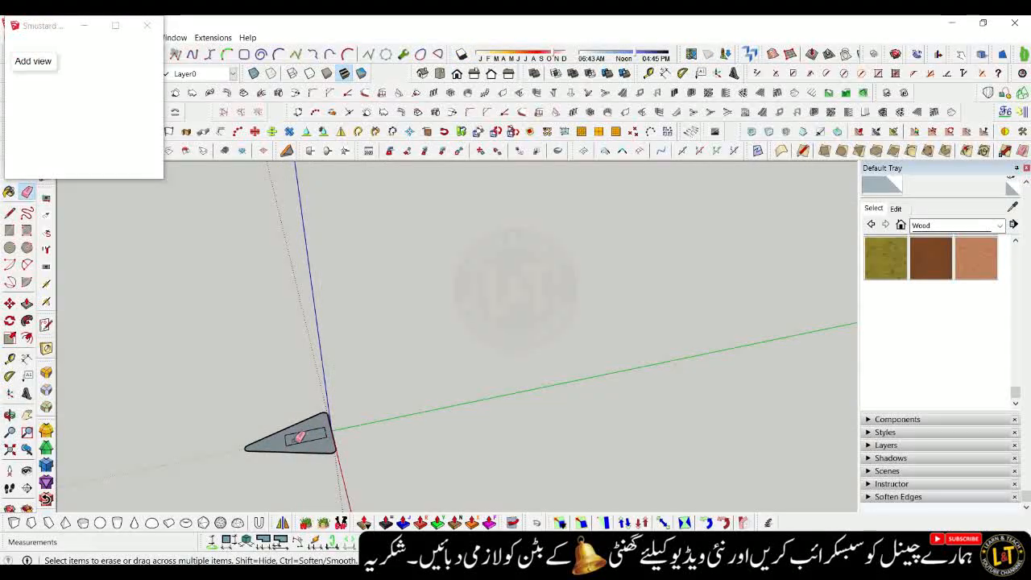
pyautogui.click(457, 73)
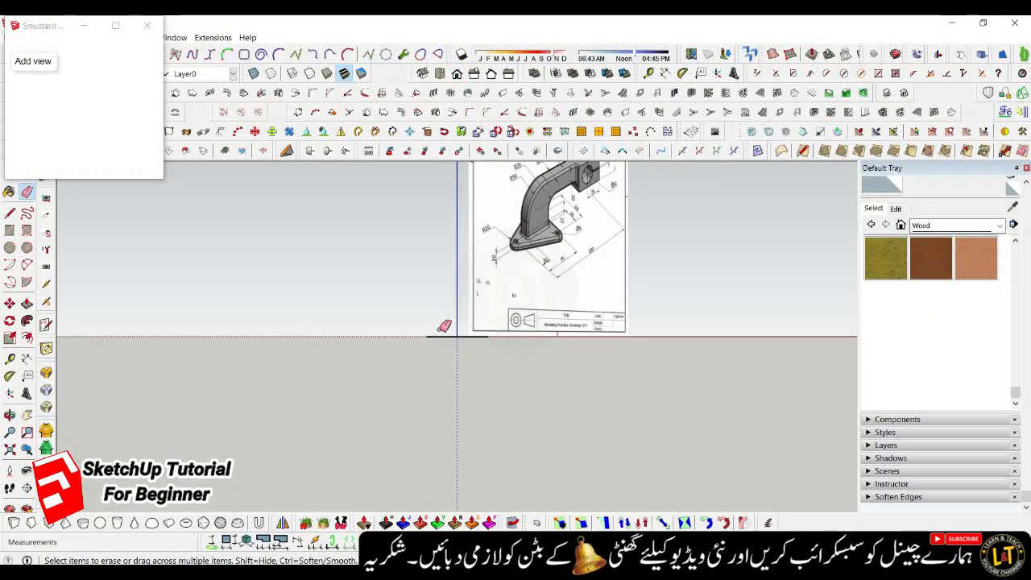
pyautogui.moveTo(439, 330); pyautogui.dragTo(444, 371, button='middle')
pyautogui.scroll(3, 456, 330)
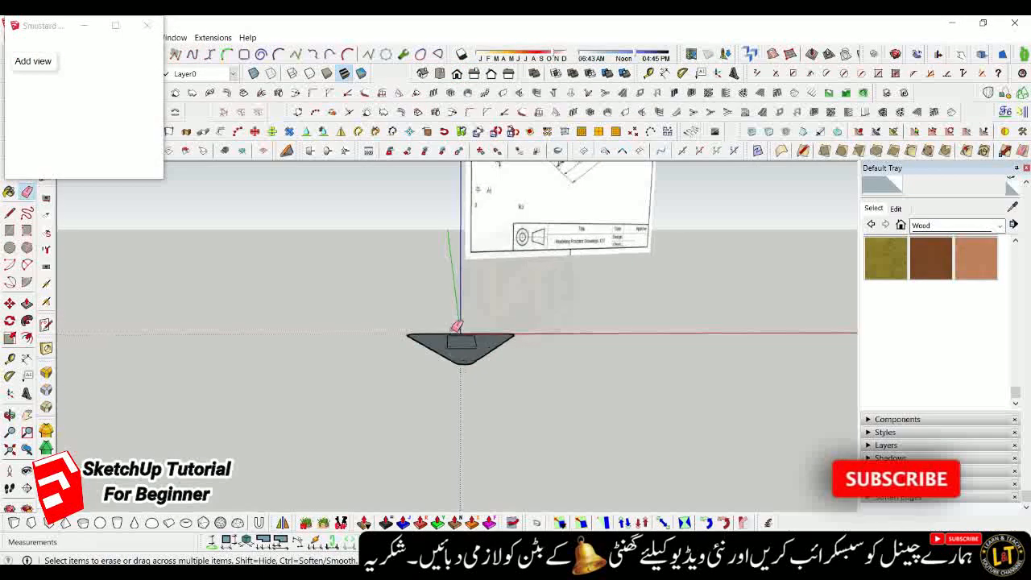
# Draw a vertical line up from the corner of the plate's rectangle nearest the origin
pyautogui.click(423, 73)
pyautogui.scroll(-4, 426, 214)
pyautogui.moveTo(440, 367)
pyautogui.mouseDown(button='middle')
pyautogui.moveTo(188, 372)
pyautogui.moveTo(426, 361)
pyautogui.mouseUp(button='middle')
pyautogui.scroll(5, 456, 335)
pyautogui.moveTo(460, 321); pyautogui.dragTo(392, 310, button='middle')
pyautogui.scroll(2, 533, 299)
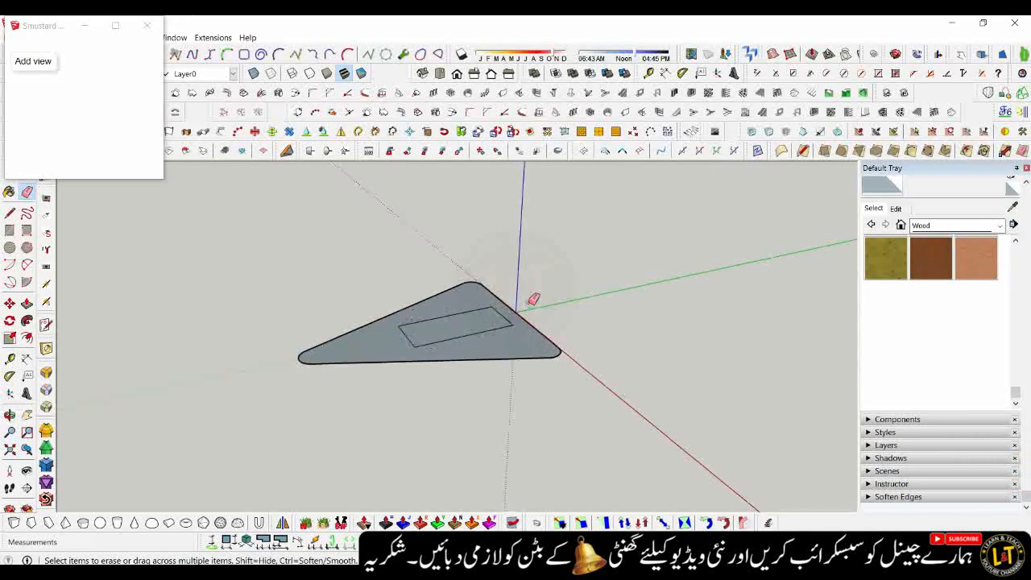
pyautogui.scroll(1, 533, 298)
pyautogui.press('l')
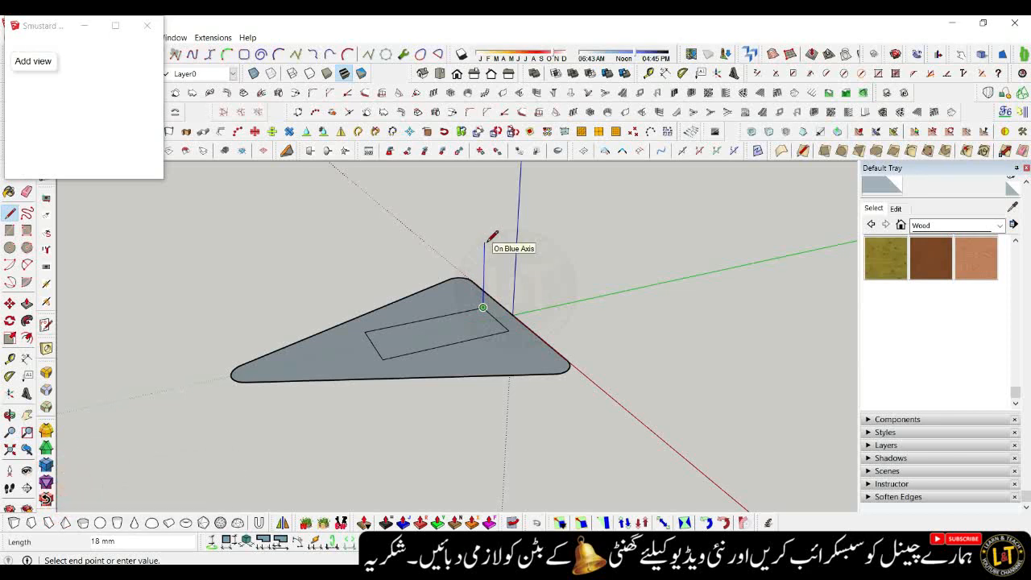
pyautogui.click(488, 240)
pyautogui.press('space')
pyautogui.press('a')
pyautogui.click(364, 331)
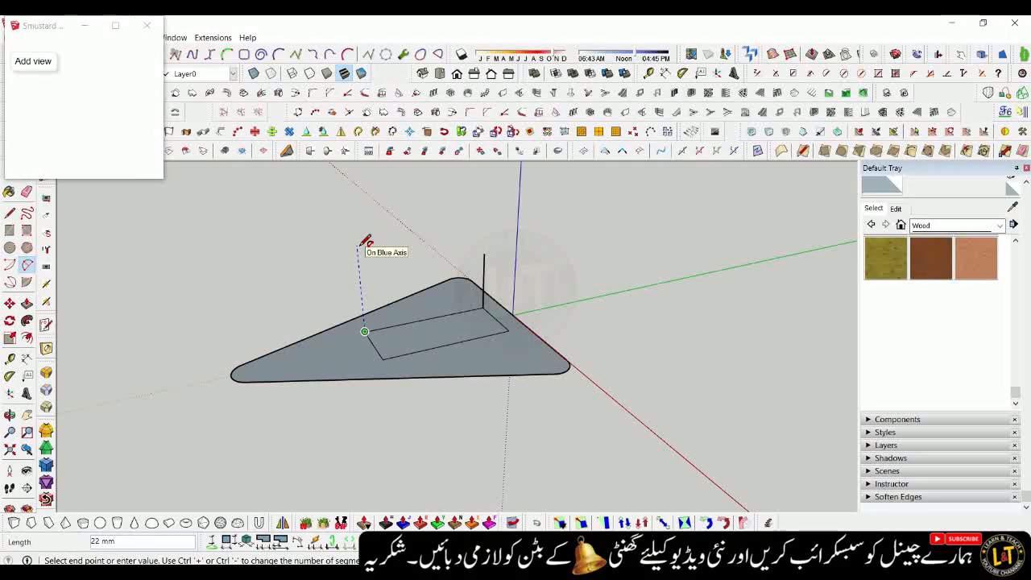
pyautogui.click(360, 245)
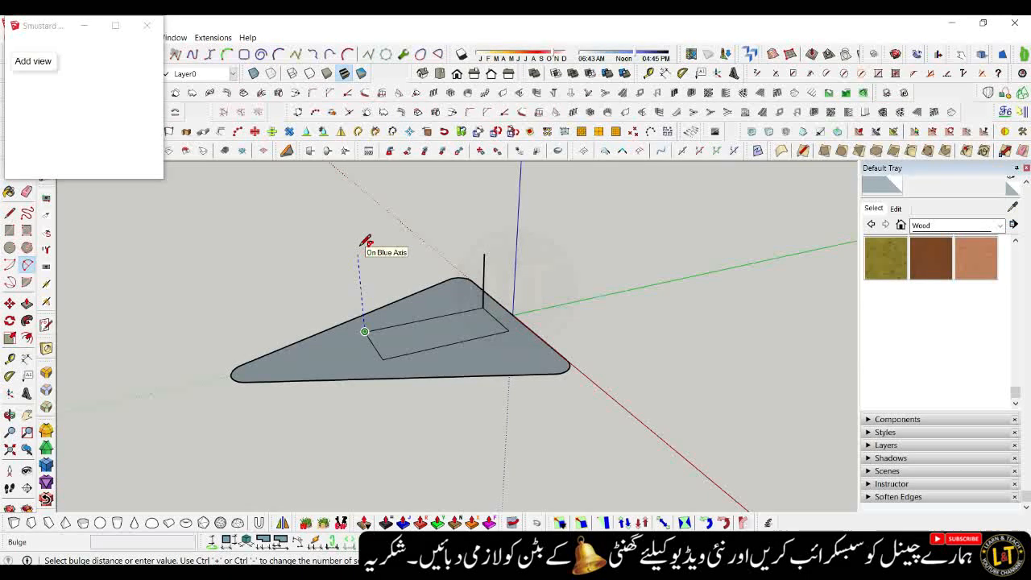
pyautogui.press('Escape')
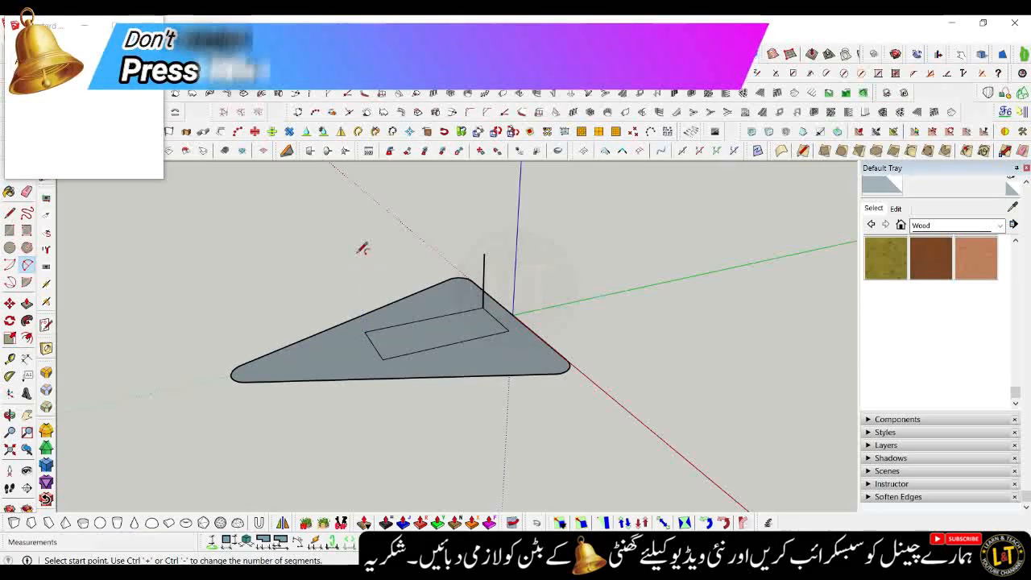
# Draw a 20 mm vertical line from the corner toward the plate's tip, on the same long side of the rectangle
pyautogui.press('l')
pyautogui.click(364, 331)
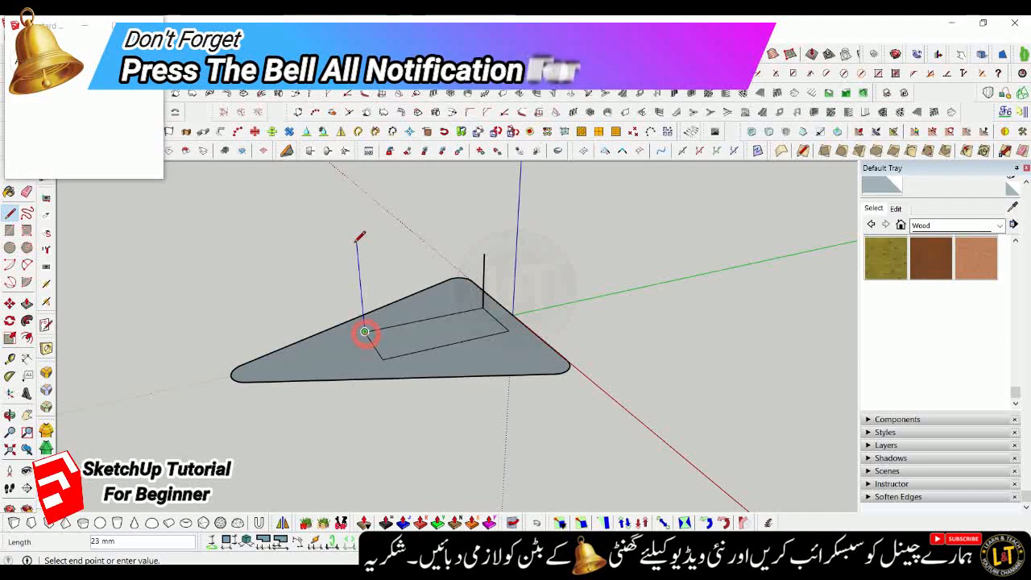
pyautogui.write('20')
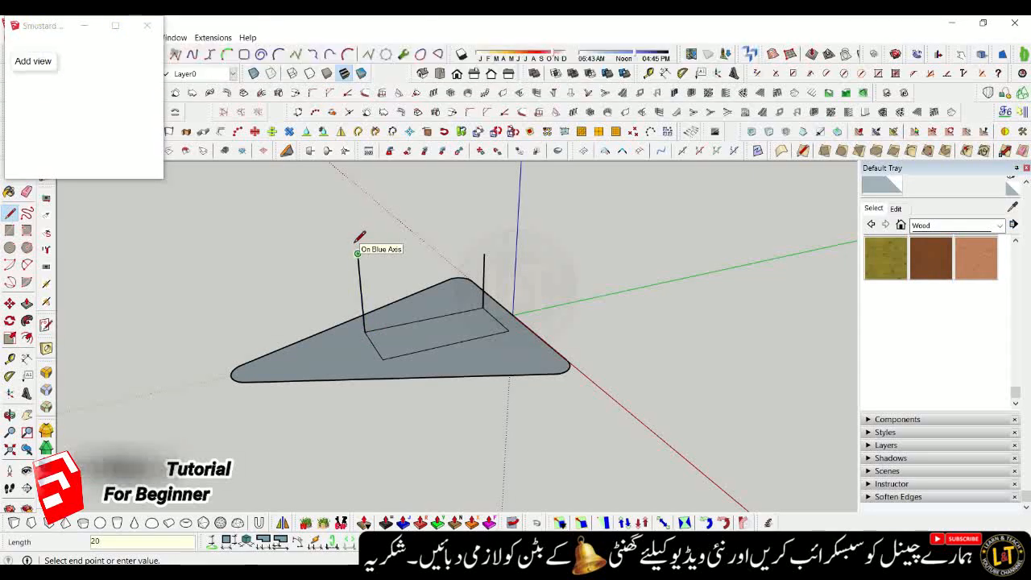
pyautogui.click(357, 253)
pyautogui.press('a')
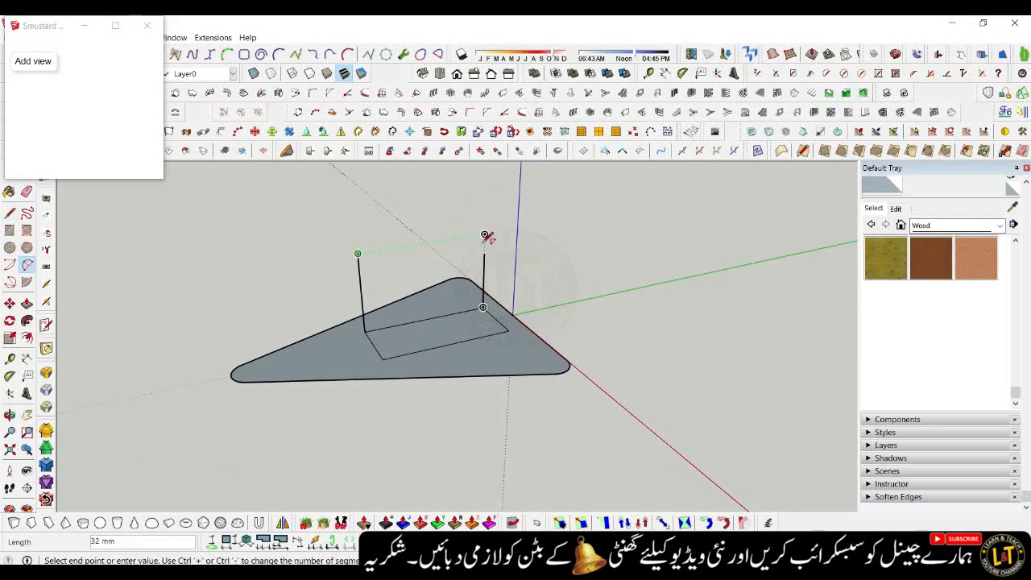
pyautogui.scroll(-4, 484, 234)
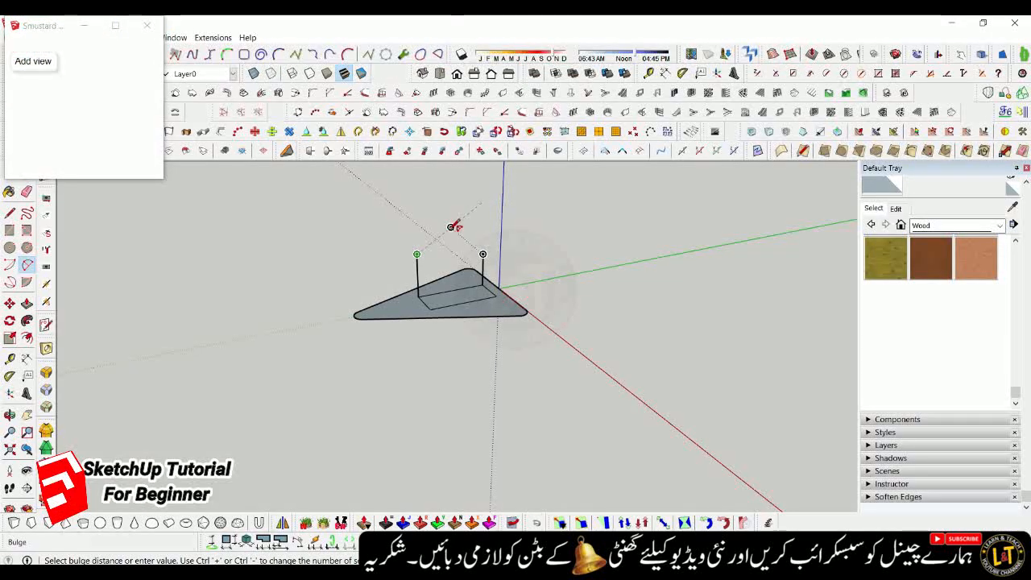
pyautogui.moveTo(487, 261); pyautogui.dragTo(460, 395, button='middle')
# Extend the upright near the plate's tip, run about 63 mm along the green direction, and close the profile down to the shorter upright
pyautogui.press('l')
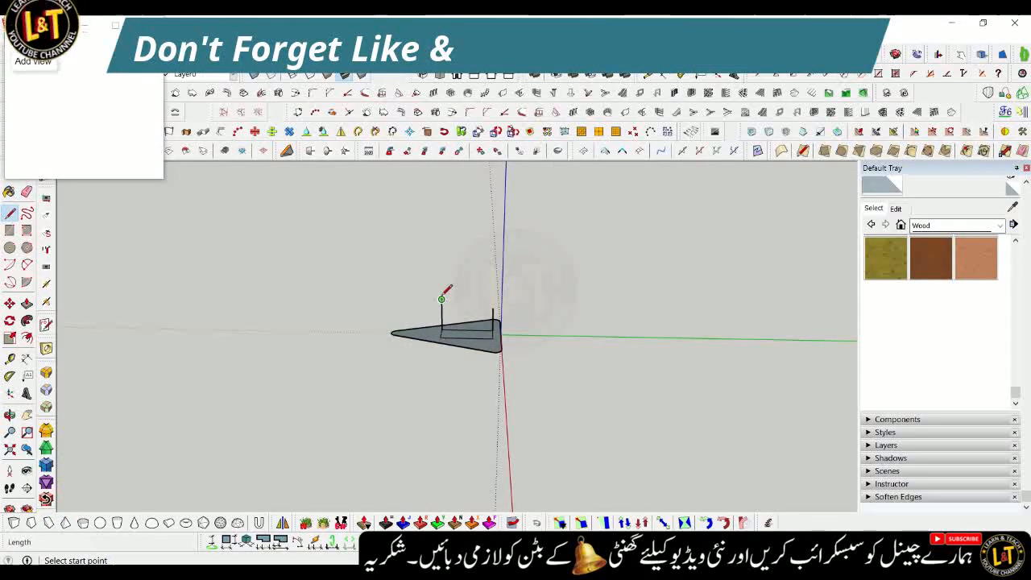
pyautogui.click(441, 299)
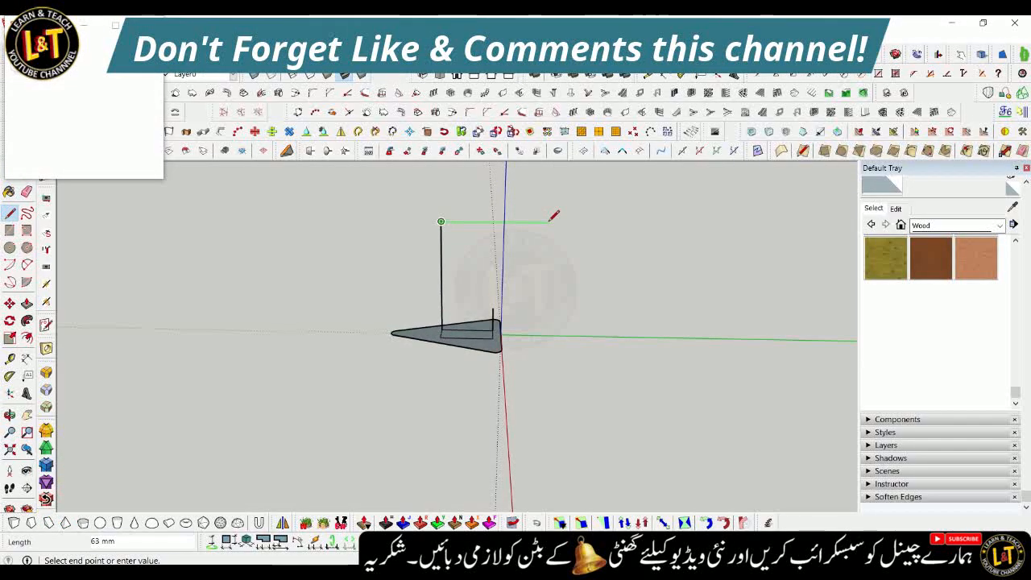
pyautogui.click(545, 314)
pyautogui.click(493, 309)
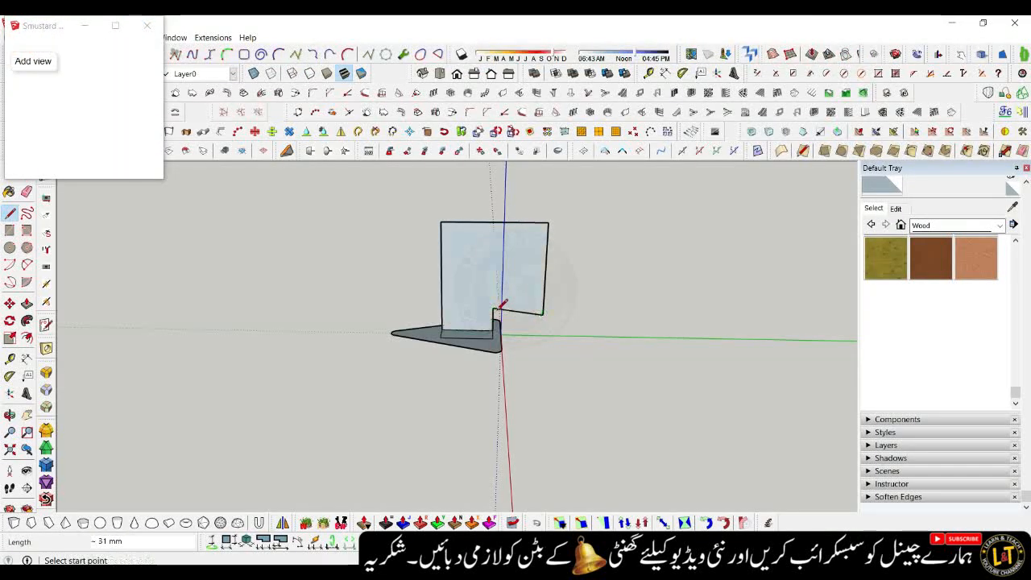
pyautogui.press('space')
pyautogui.scroll(2, 474, 319)
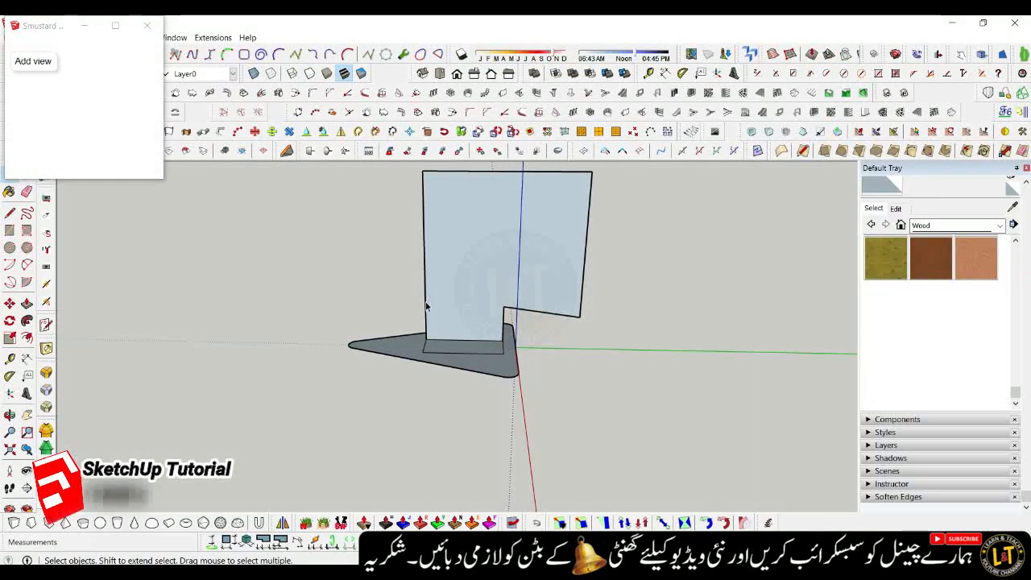
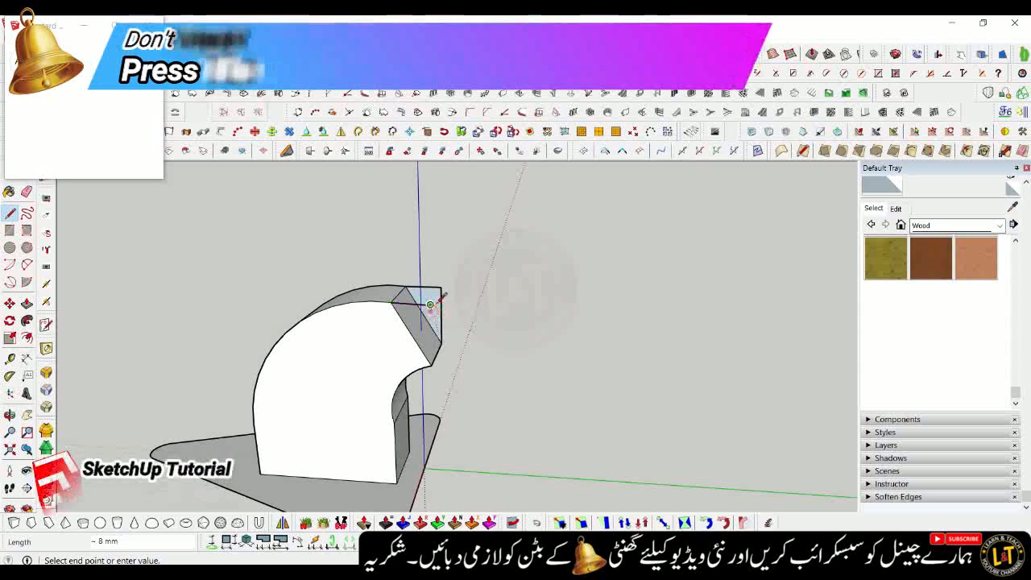
# Draw the missing edges that close the side and top faces of the block at the arm's slanted end
pyautogui.click(432, 304)
pyautogui.click(440, 288)
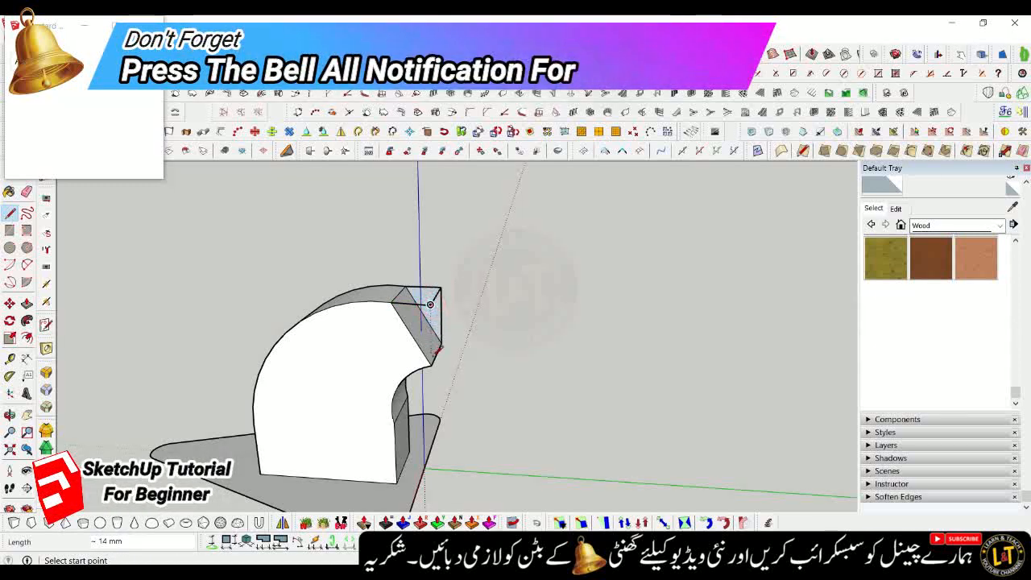
pyautogui.click(430, 365)
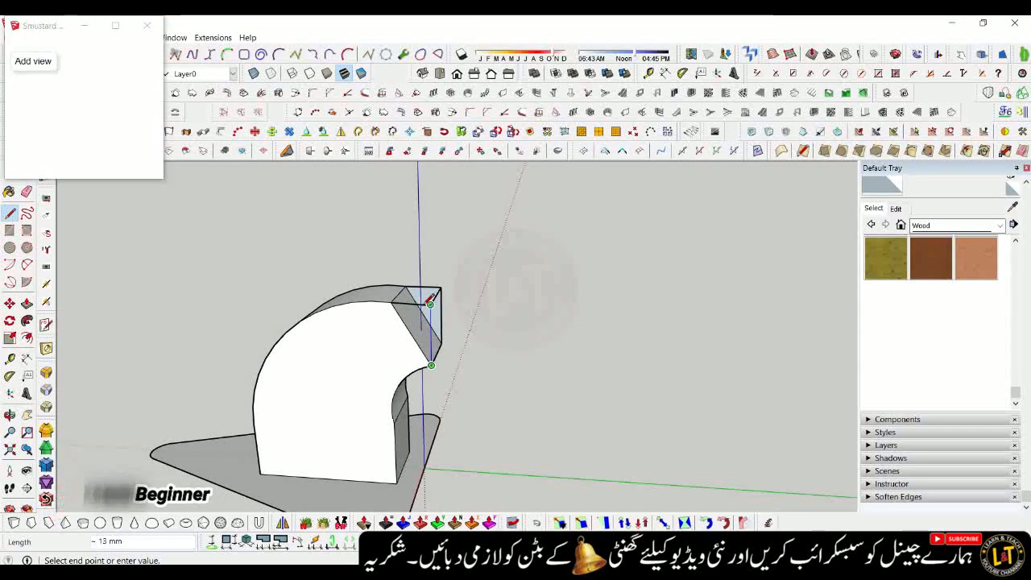
pyautogui.click(430, 303)
pyautogui.scroll(5, 435, 338)
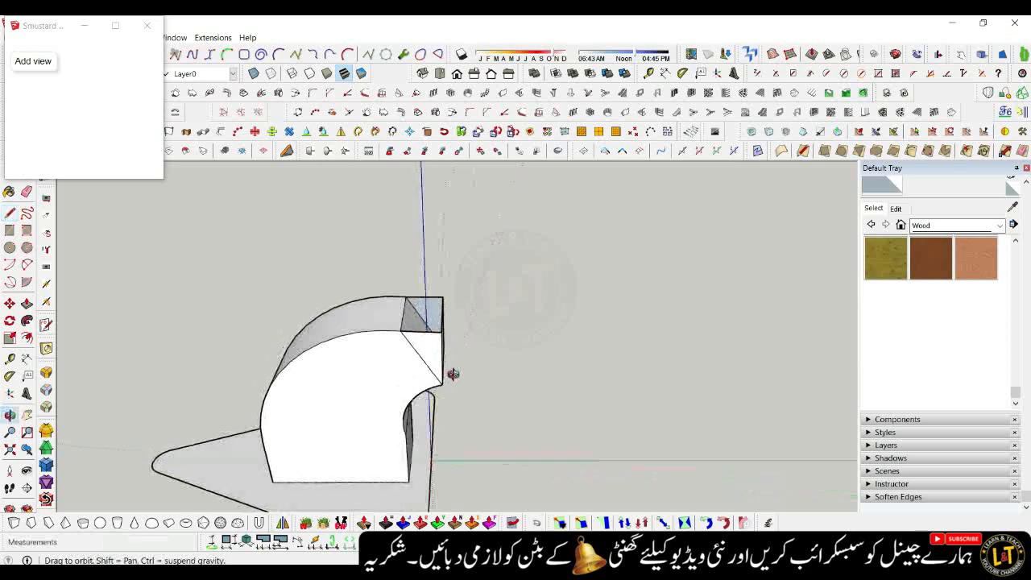
pyautogui.moveTo(412, 292); pyautogui.dragTo(548, 378, button='middle')
pyautogui.click(400, 294)
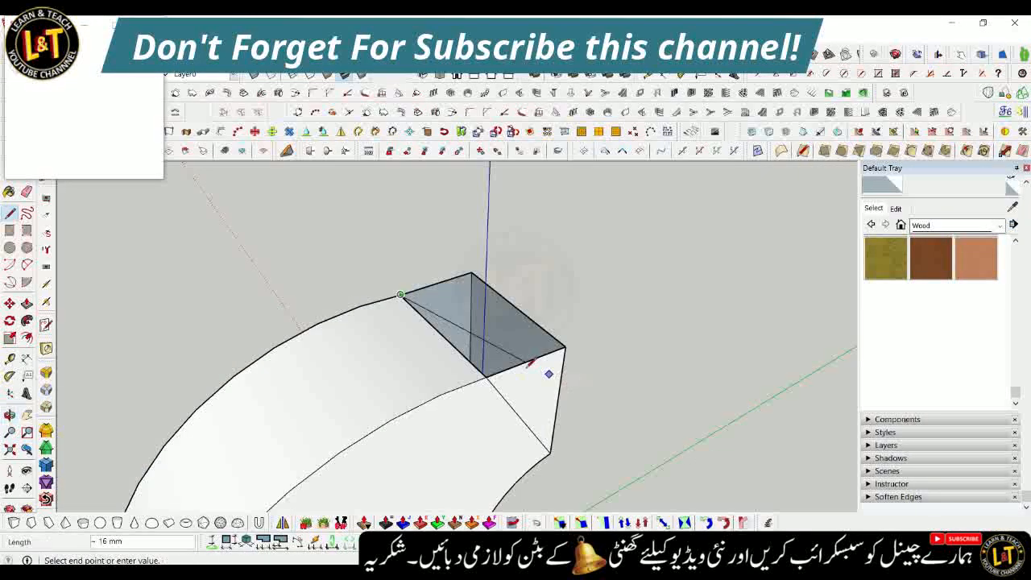
pyautogui.click(486, 376)
# Erase the added block and its leftover edge beyond the arm's slanted end
pyautogui.moveTo(475, 330)
pyautogui.mouseDown(button='middle')
pyautogui.moveTo(435, 349)
pyautogui.moveTo(394, 273)
pyautogui.moveTo(340, 276)
pyautogui.moveTo(343, 317)
pyautogui.moveTo(379, 363)
pyautogui.mouseUp(button='middle')
pyautogui.press('e')
pyautogui.scroll(-5, 343, 317)
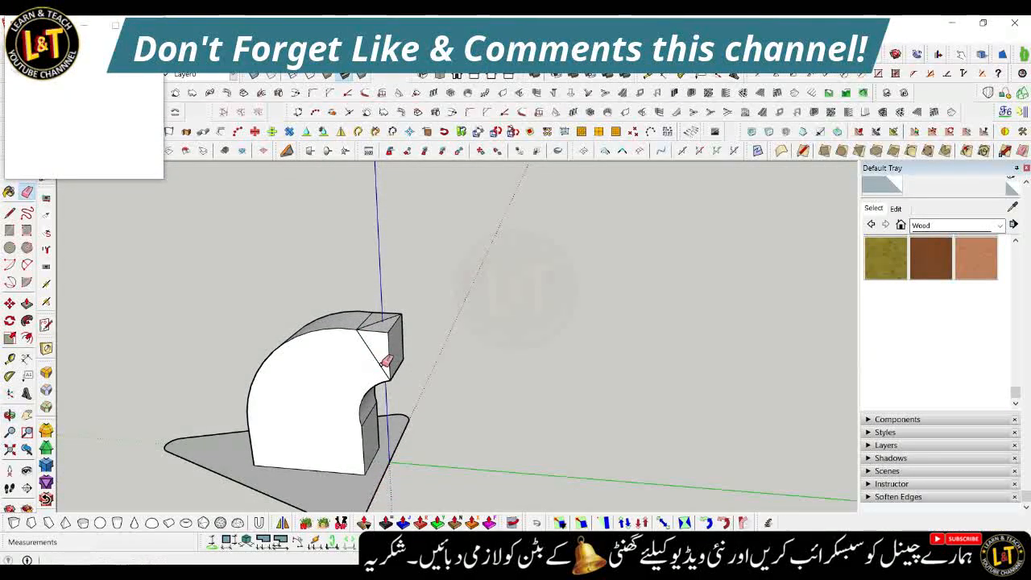
pyautogui.click(382, 366)
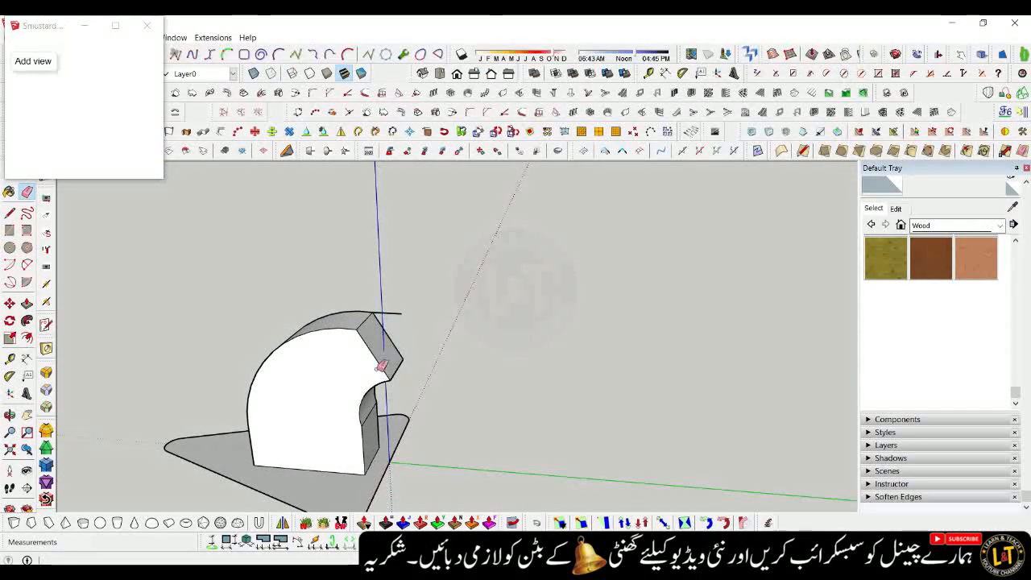
pyautogui.scroll(3, 359, 357)
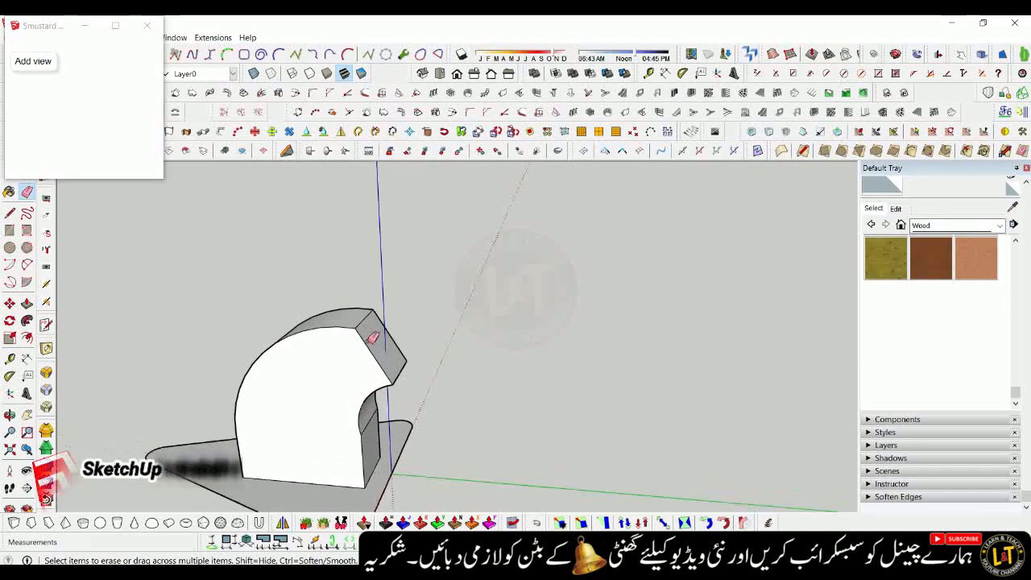
# Copy the upper edge of the arm's slanted end about 10 mm outward along the green axis
pyautogui.press('space')
pyautogui.press('m')
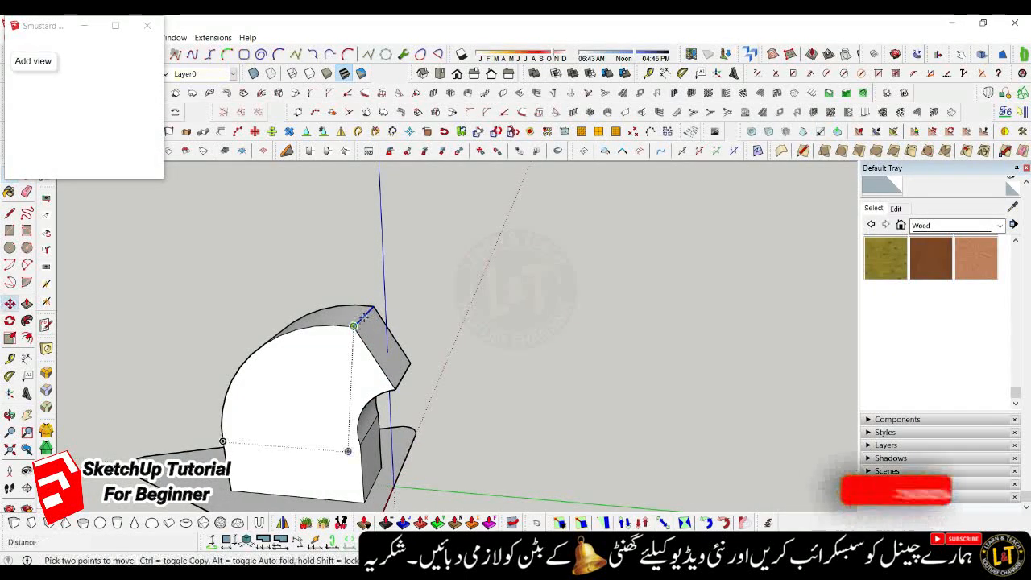
pyautogui.press('ctrl')
pyautogui.click(364, 315)
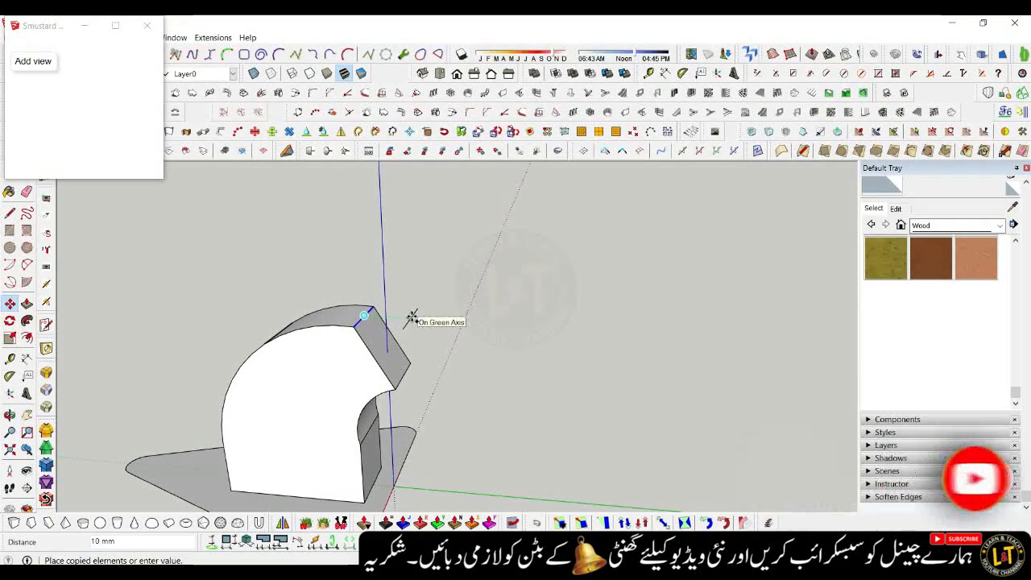
pyautogui.click(411, 315)
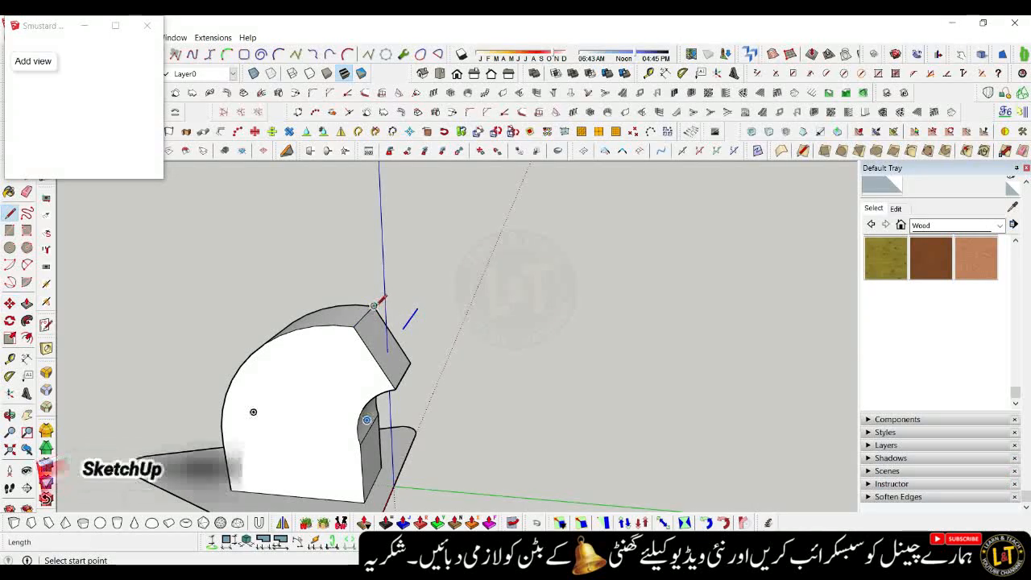
# Connect the copied edge to the corners of the arm's slanted end with lines, closing the end block's faces
pyautogui.click(372, 306)
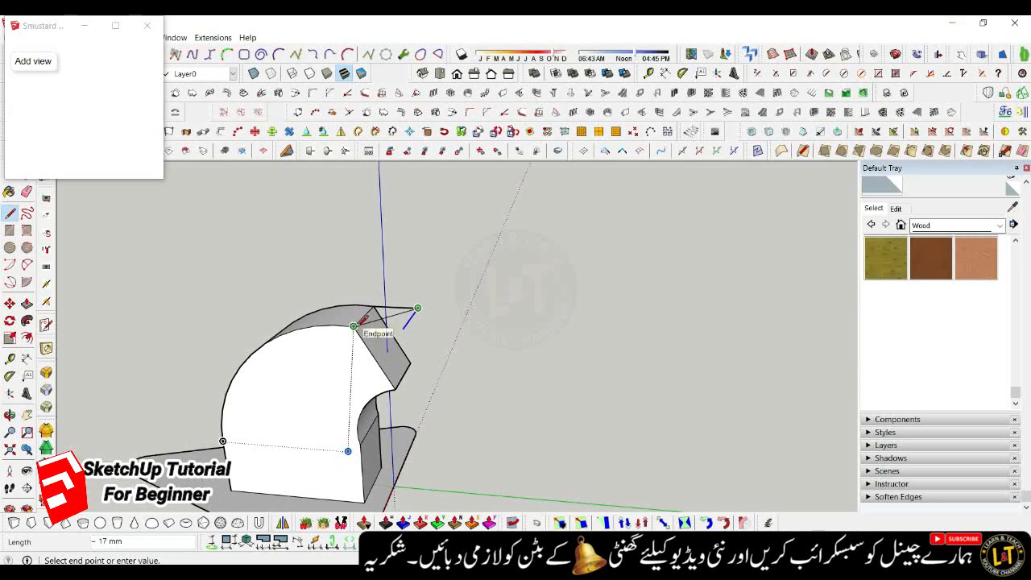
pyautogui.click(403, 328)
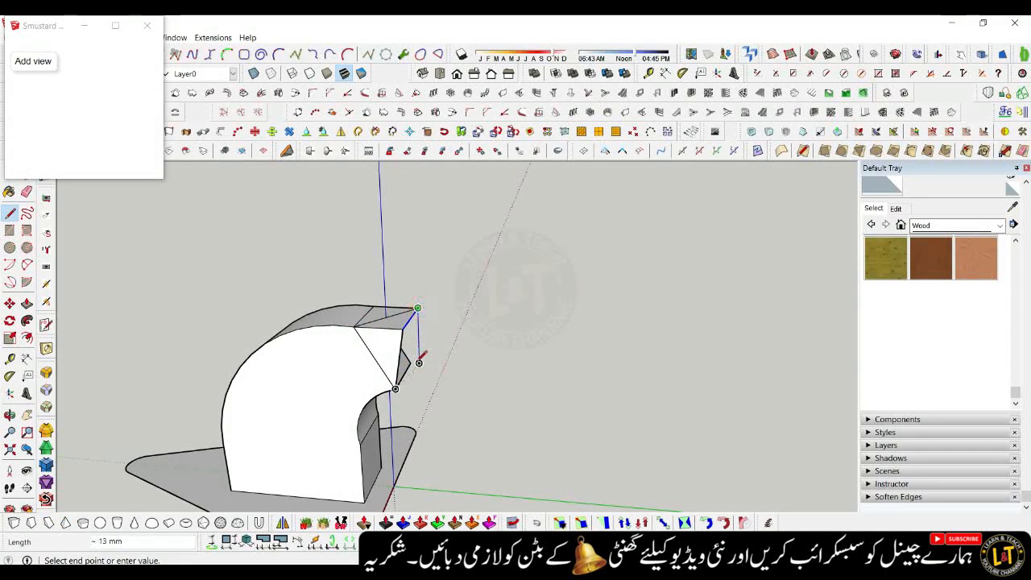
pyautogui.scroll(2, 370, 325)
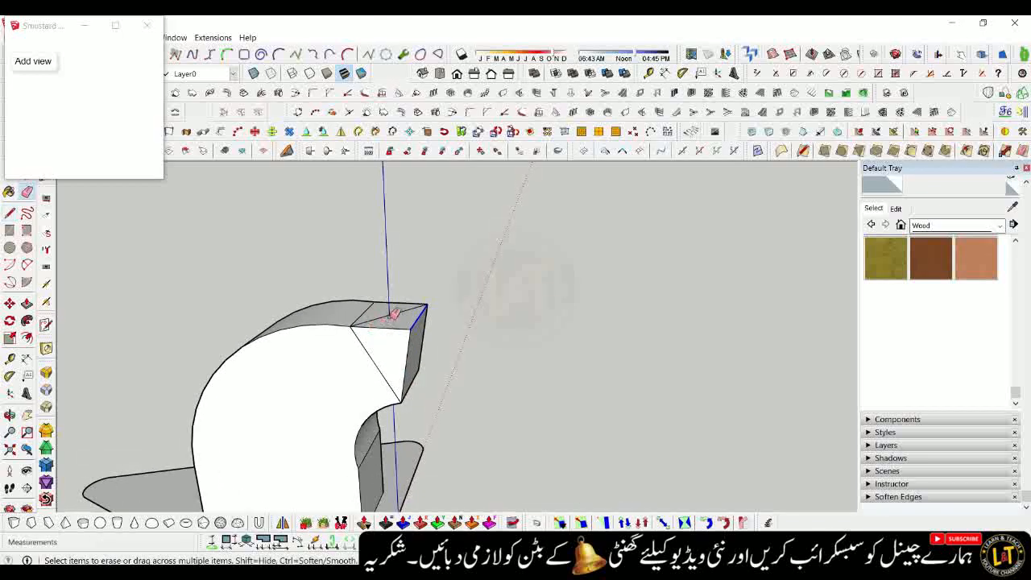
# Erase the diagonal edges left on the sides and top of the arm's end block
pyautogui.moveTo(365, 355)
pyautogui.mouseDown(button='middle')
pyautogui.moveTo(329, 343)
pyautogui.moveTo(217, 383)
pyautogui.moveTo(153, 358)
pyautogui.mouseUp(button='middle')
pyautogui.scroll(-3, 329, 345)
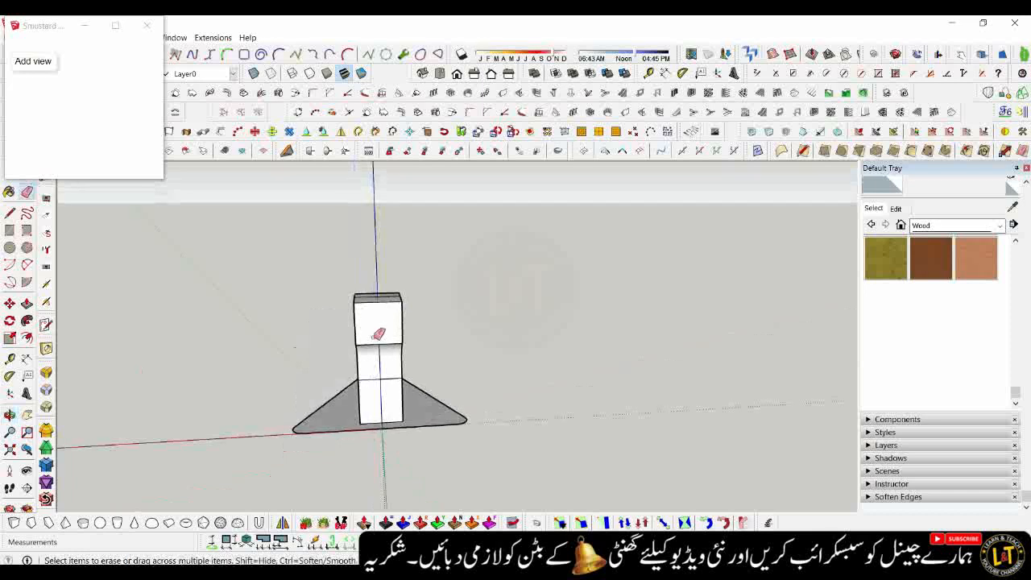
pyautogui.moveTo(378, 333); pyautogui.dragTo(266, 326, button='middle')
pyautogui.scroll(2, 410, 294)
pyautogui.moveTo(364, 312)
pyautogui.mouseDown()
pyautogui.moveTo(384, 317)
pyautogui.moveTo(368, 329)
pyautogui.mouseUp()
pyautogui.moveTo(368, 330)
pyautogui.mouseDown(button='middle')
pyautogui.moveTo(357, 350)
pyautogui.moveTo(483, 368)
pyautogui.moveTo(663, 362)
pyautogui.moveTo(575, 356)
pyautogui.moveTo(606, 360)
pyautogui.moveTo(564, 331)
pyautogui.mouseUp(button='middle')
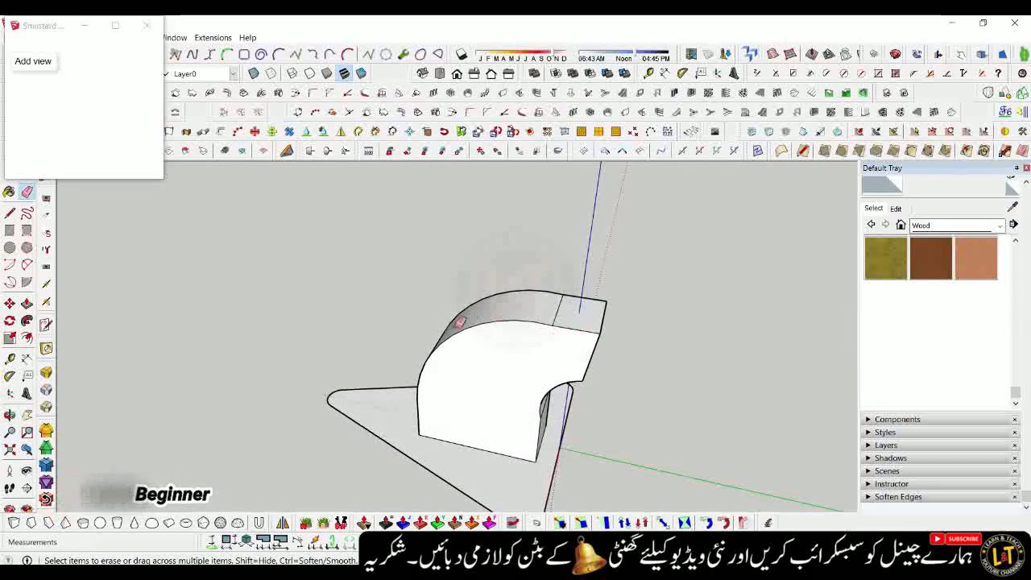
# Push/Pull the arm's end face outward about 38 mm
pyautogui.scroll(-3, 422, 337)
pyautogui.moveTo(438, 374)
pyautogui.mouseDown(button='middle')
pyautogui.moveTo(470, 256)
pyautogui.moveTo(509, 361)
pyautogui.mouseUp(button='middle')
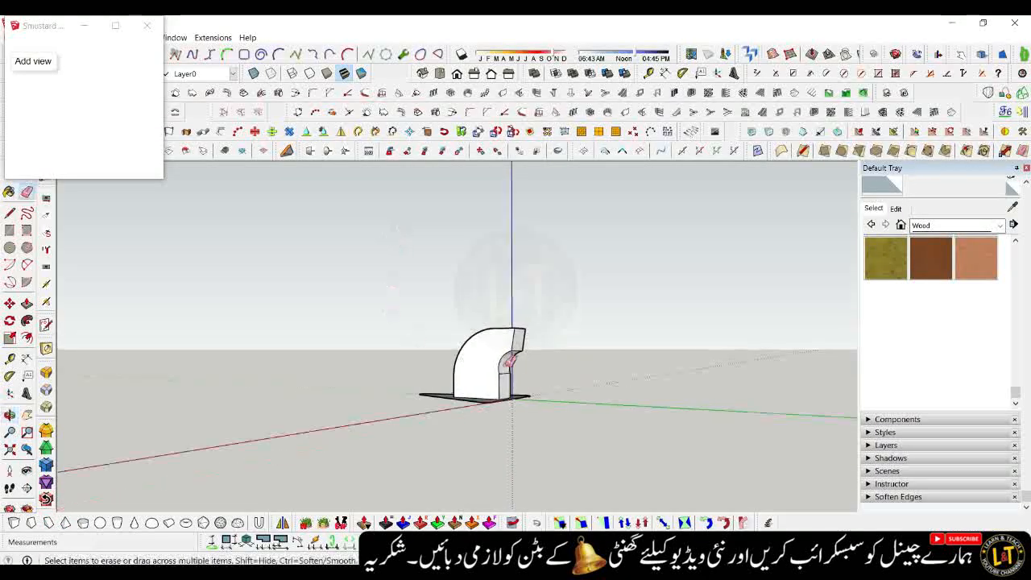
pyautogui.scroll(3, 526, 371)
pyautogui.moveTo(518, 341); pyautogui.dragTo(627, 367)
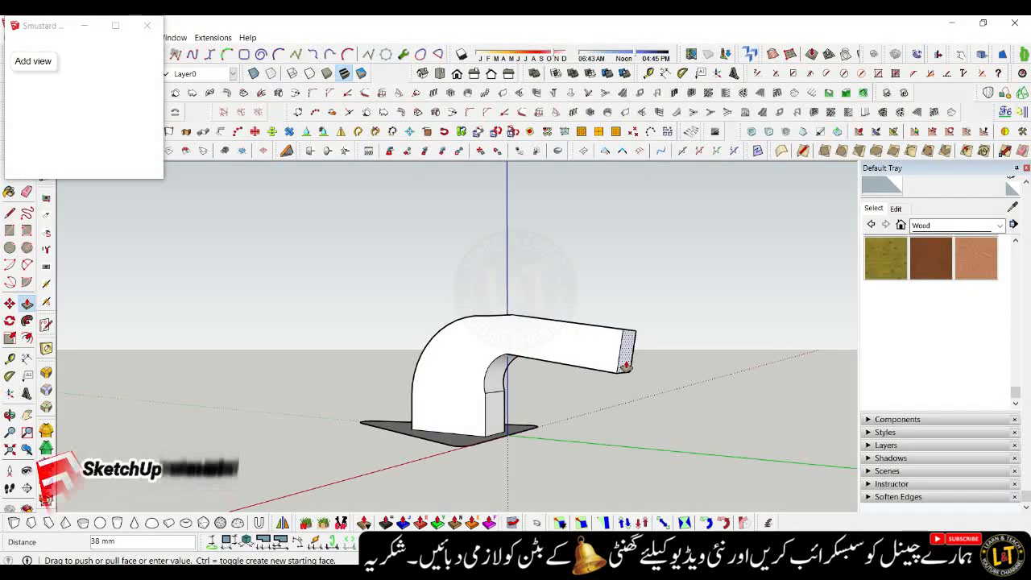
# Move the arm's end face up about 6 mm to level the extended arm
pyautogui.tripleClick(620, 364)
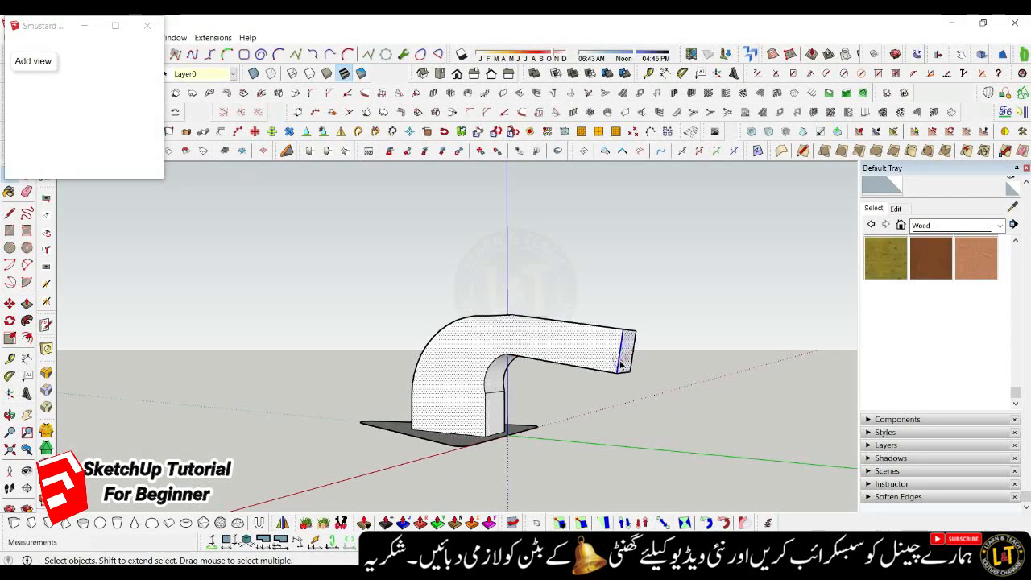
pyautogui.click(623, 364)
pyautogui.press('m')
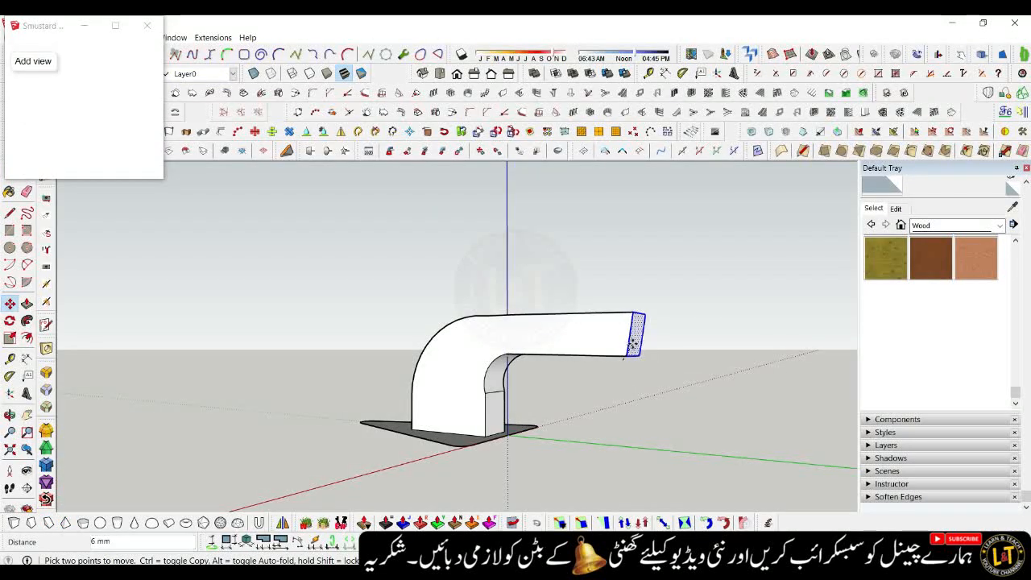
pyautogui.moveTo(612, 354); pyautogui.dragTo(79, 437, button='middle')
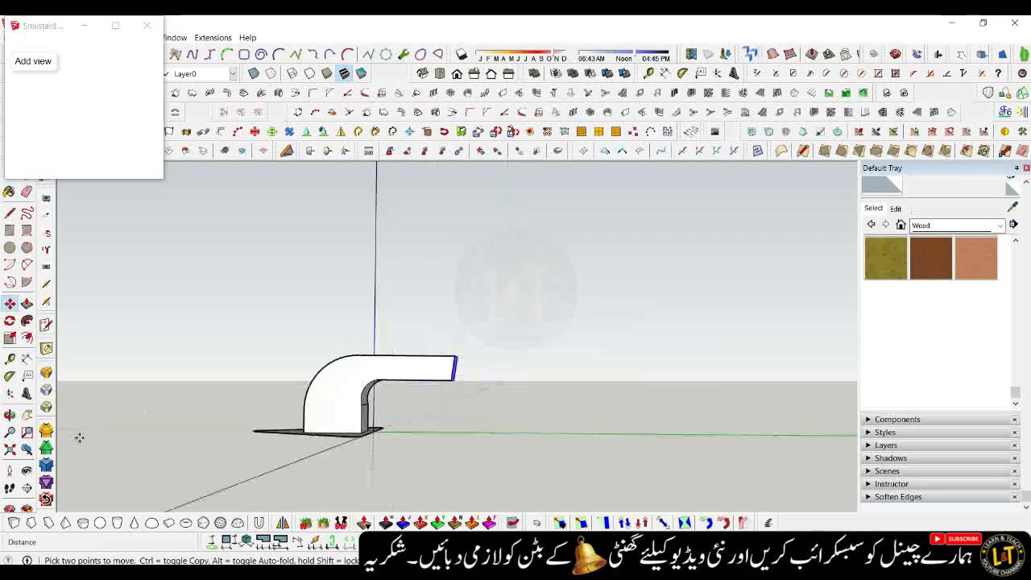
pyautogui.scroll(-6, 121, 435)
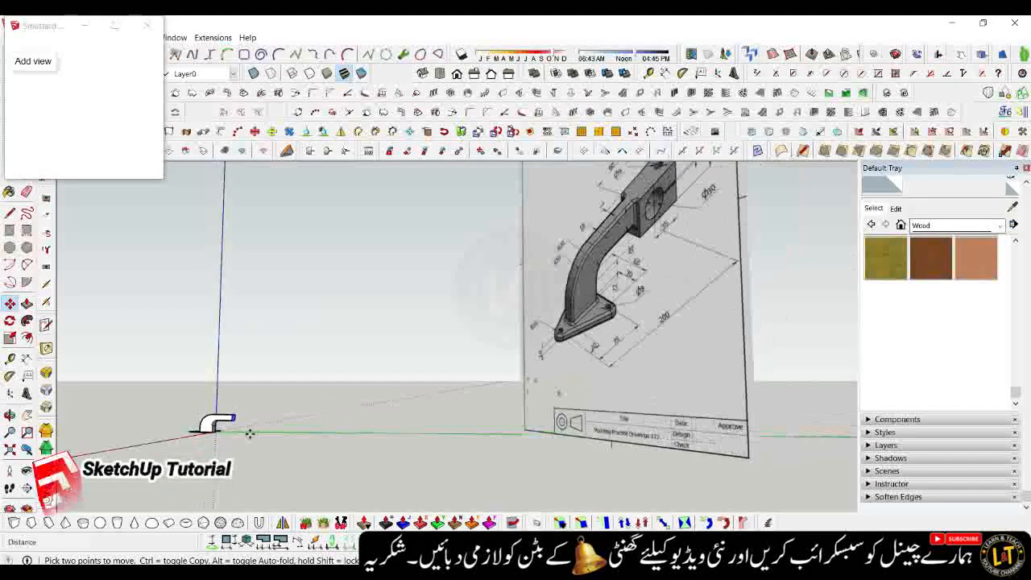
# Scale the reference drawing sheet down to a much smaller size
pyautogui.moveTo(320, 437)
pyautogui.mouseDown(button='middle')
pyautogui.moveTo(309, 421)
pyautogui.moveTo(319, 440)
pyautogui.mouseUp(button='middle')
pyautogui.scroll(4, 234, 425)
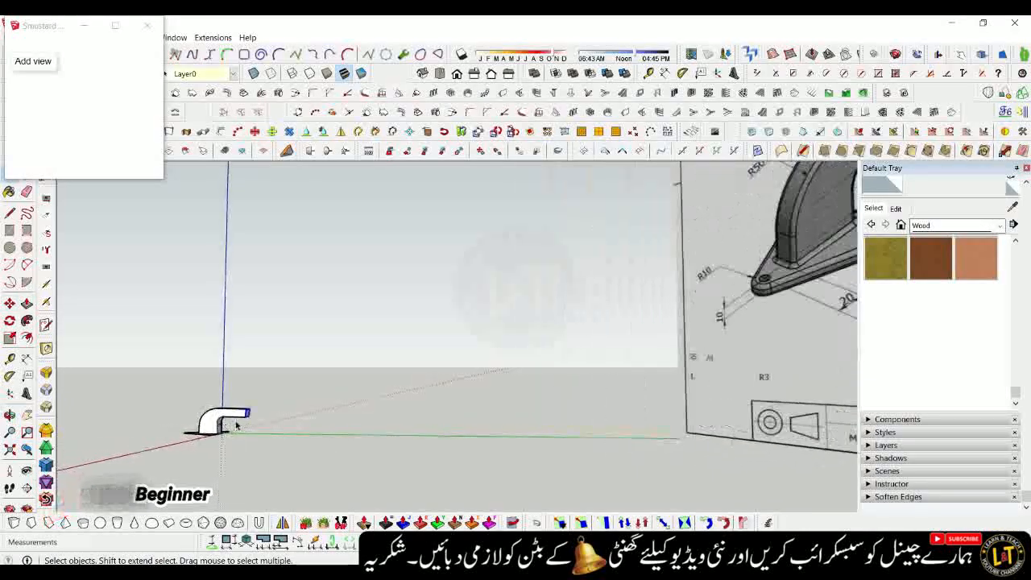
pyautogui.moveTo(236, 425); pyautogui.dragTo(247, 442, button='middle')
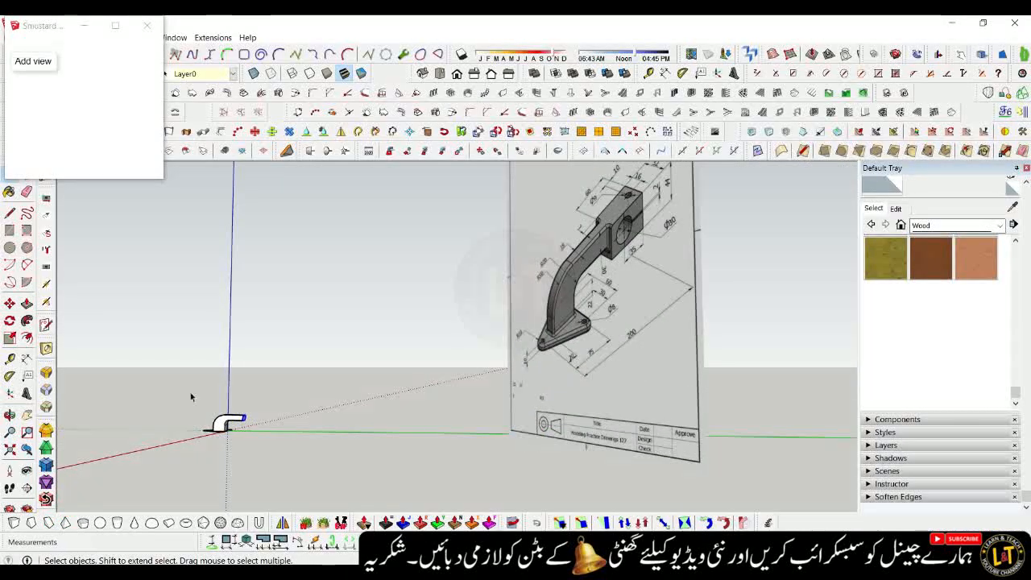
pyautogui.click(573, 439)
pyautogui.moveTo(573, 439); pyautogui.dragTo(646, 201, button='middle')
pyautogui.press('s')
pyautogui.moveTo(644, 180); pyautogui.dragTo(556, 388)
pyautogui.press('space')
pyautogui.scroll(2, 529, 440)
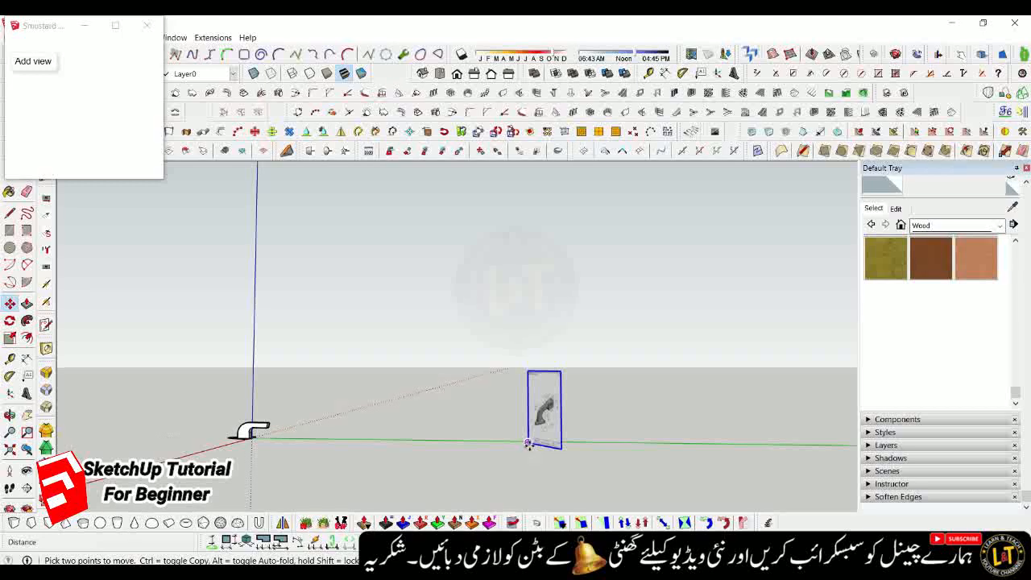
# Move the reference sheet along the green axis closer to the bracket model
pyautogui.click(334, 437)
pyautogui.moveTo(333, 439); pyautogui.dragTo(481, 387, button='middle')
pyautogui.scroll(-3, 561, 446)
pyautogui.scroll(5, 437, 433)
pyautogui.scroll(3, 481, 387)
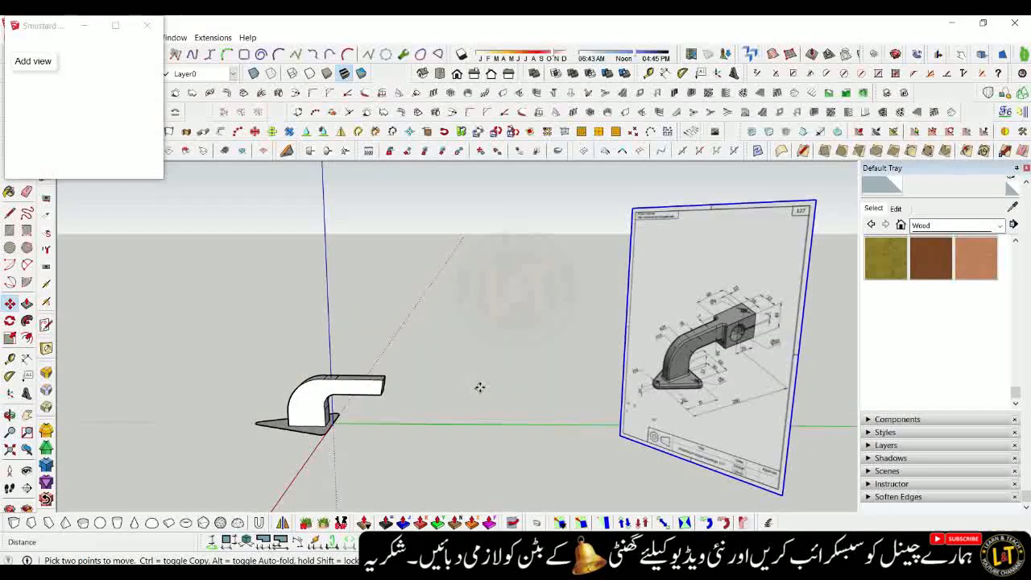
pyautogui.click(653, 447)
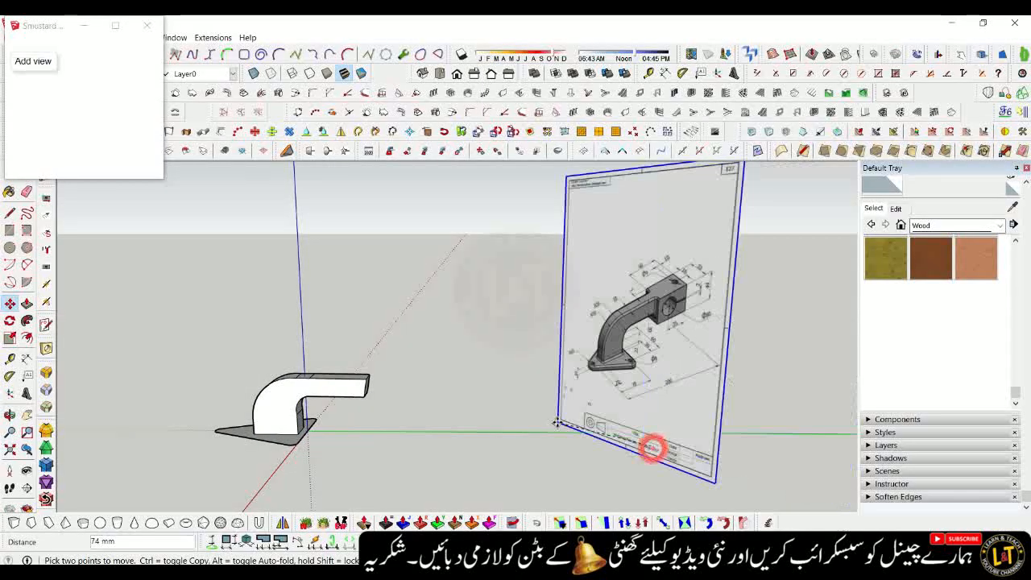
pyautogui.moveTo(502, 417); pyautogui.dragTo(428, 432, button='middle')
pyautogui.scroll(3, 375, 361)
pyautogui.moveTo(349, 379); pyautogui.dragTo(416, 392, button='middle')
pyautogui.press('space')
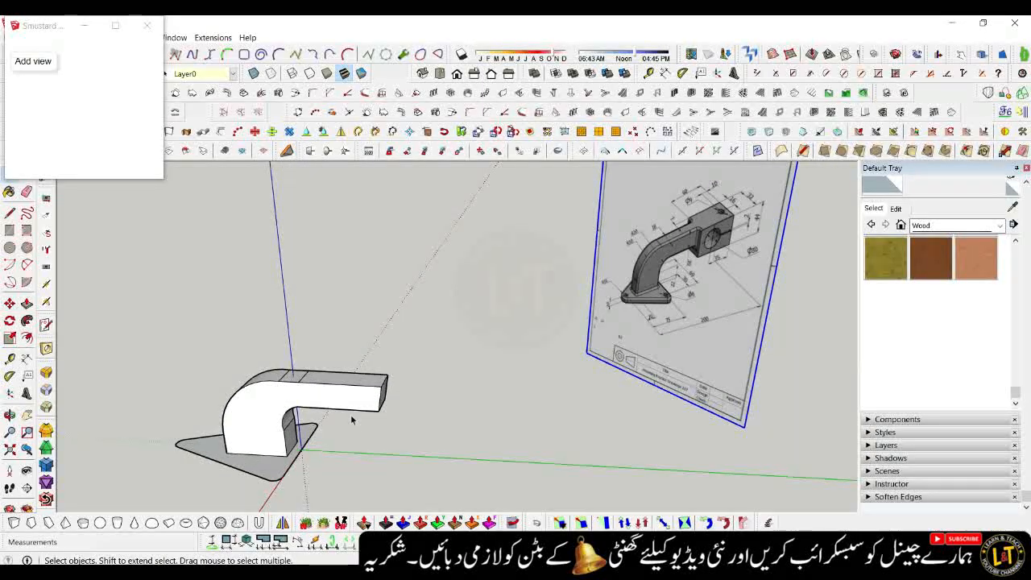
# Draw an arc across the arm's inner bend, from its inner vertical edge to the underside of the horizontal section
pyautogui.moveTo(242, 449)
pyautogui.mouseDown(button='middle')
pyautogui.moveTo(237, 430)
pyautogui.moveTo(246, 431)
pyautogui.mouseUp(button='middle')
pyautogui.scroll(2, 275, 432)
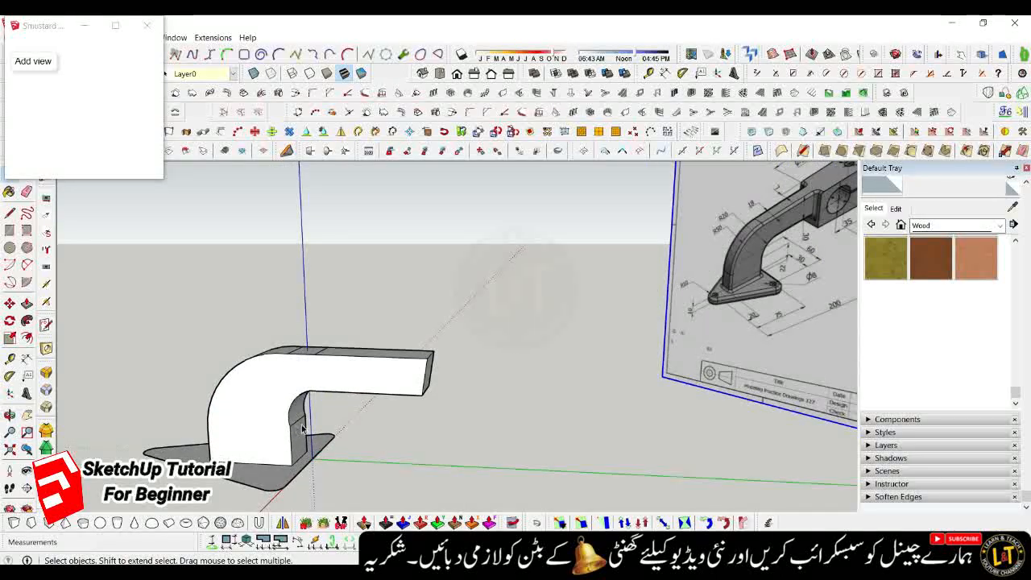
pyautogui.scroll(-1, 302, 427)
pyautogui.moveTo(292, 435); pyautogui.dragTo(293, 438, button='middle')
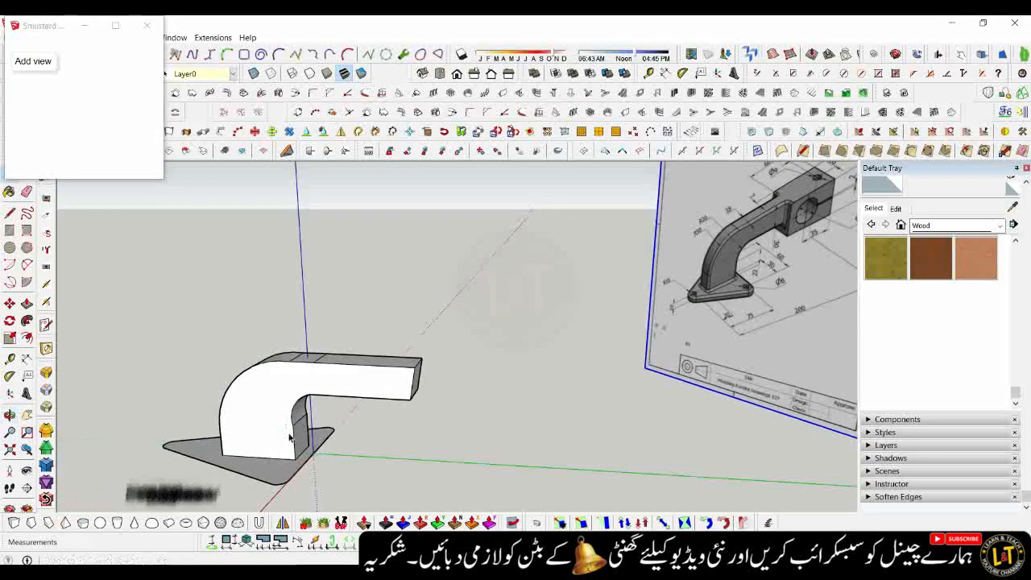
pyautogui.scroll(2, 292, 439)
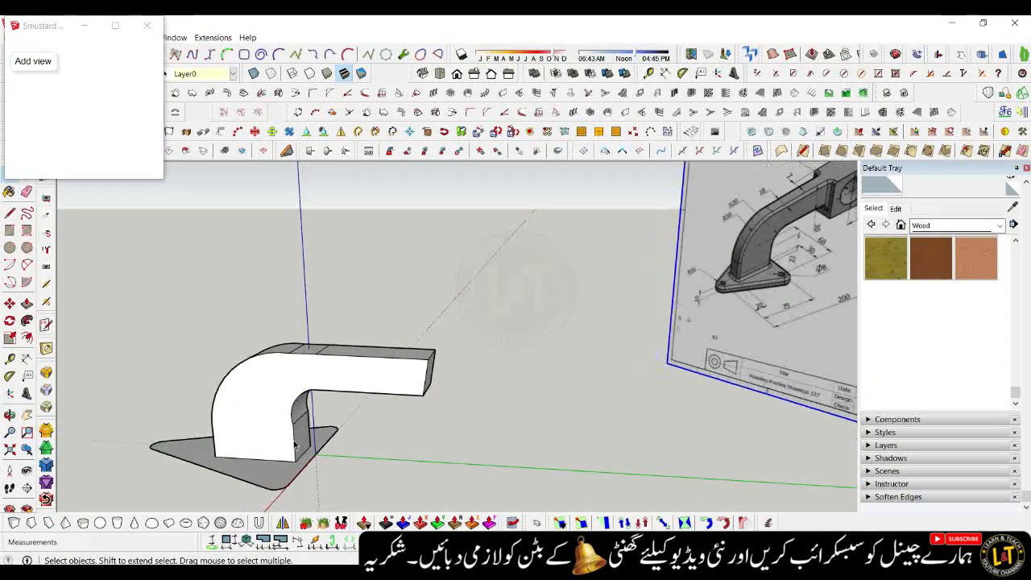
pyautogui.moveTo(290, 438); pyautogui.dragTo(325, 344, button='middle')
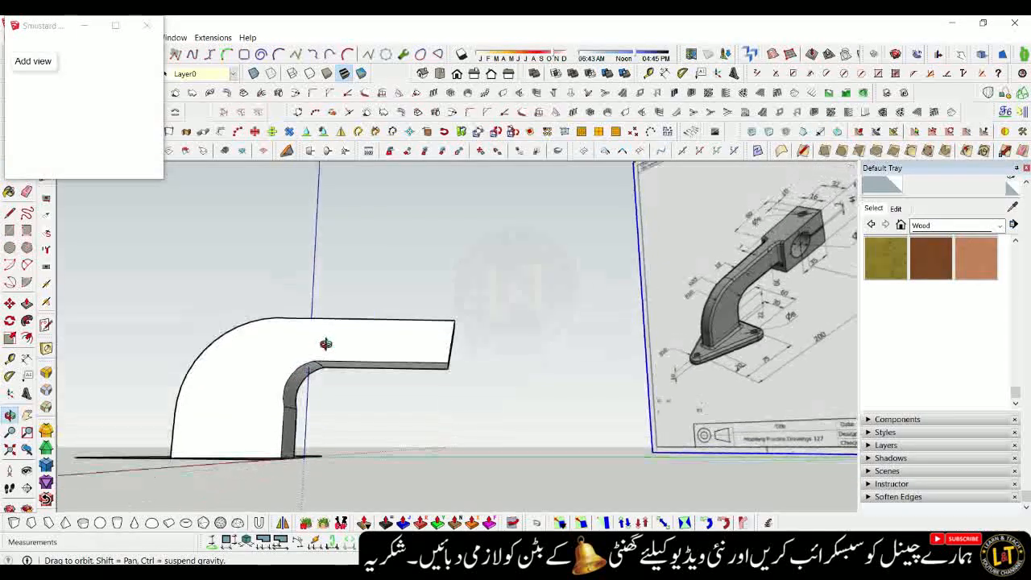
pyautogui.moveTo(315, 441)
pyautogui.mouseDown(button='middle')
pyautogui.moveTo(287, 481)
pyautogui.moveTo(306, 450)
pyautogui.mouseUp(button='middle')
pyautogui.click(306, 448)
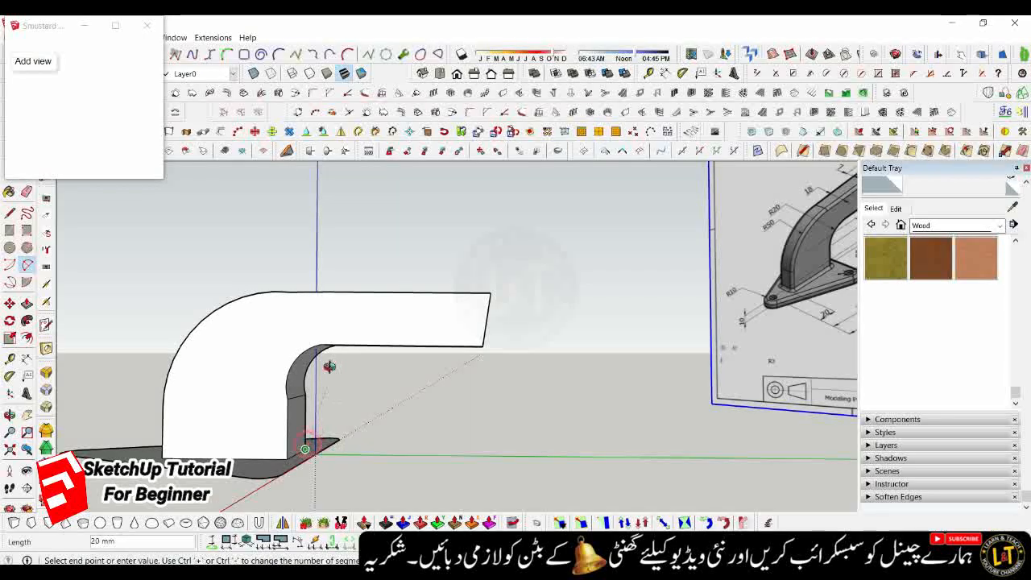
pyautogui.moveTo(333, 362); pyautogui.dragTo(357, 336, button='middle')
pyautogui.click(345, 349)
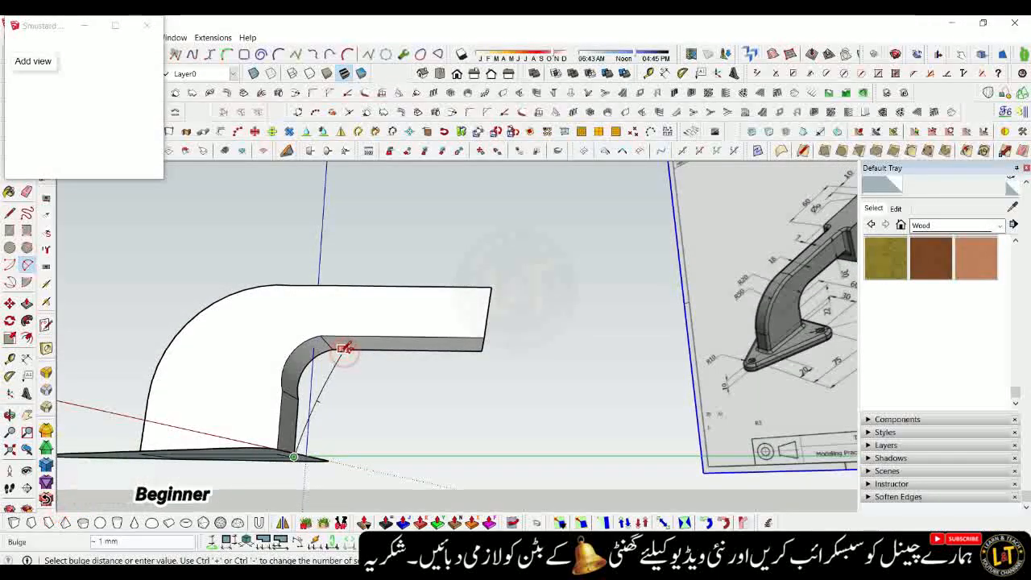
pyautogui.click(306, 398)
pyautogui.moveTo(306, 398); pyautogui.dragTo(327, 400, button='middle')
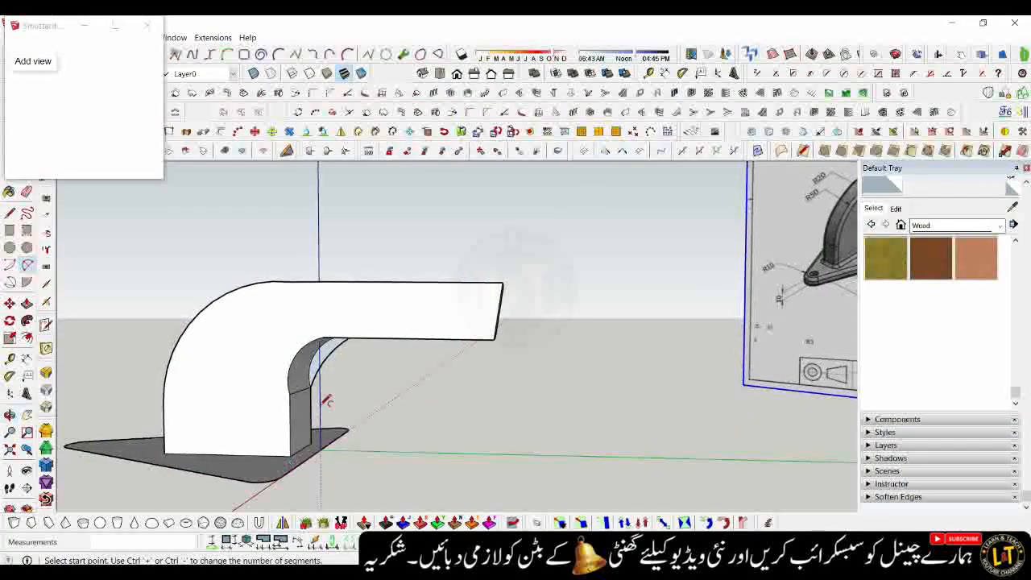
# Push/Pull the new inner-bend face 14 mm across the arm's width and erase the old curved edge on the side face
pyautogui.press('p')
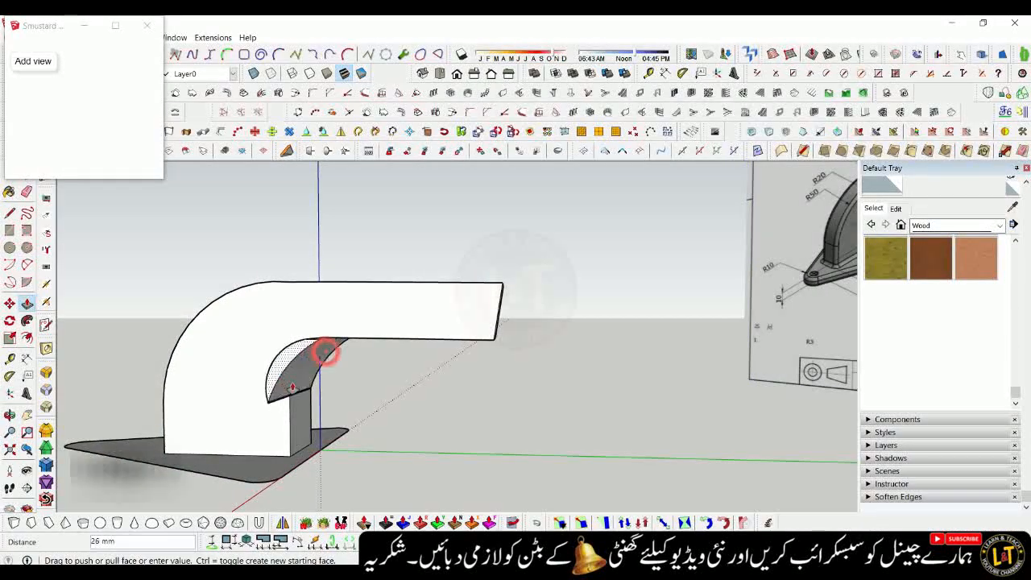
pyautogui.click(287, 415)
pyautogui.scroll(2, 287, 390)
pyautogui.scroll(2, 309, 393)
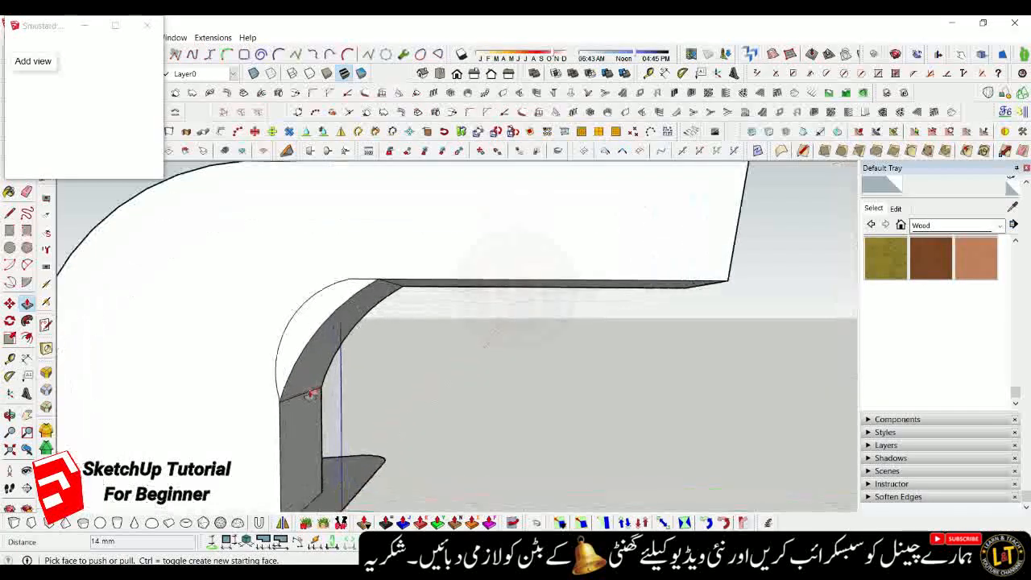
pyautogui.click(295, 399)
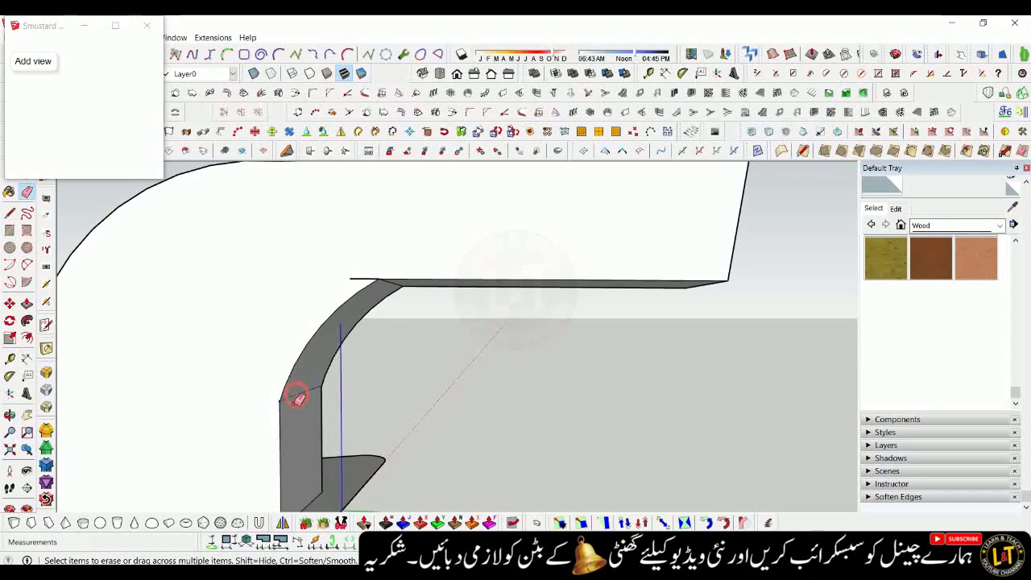
pyautogui.scroll(-4, 419, 333)
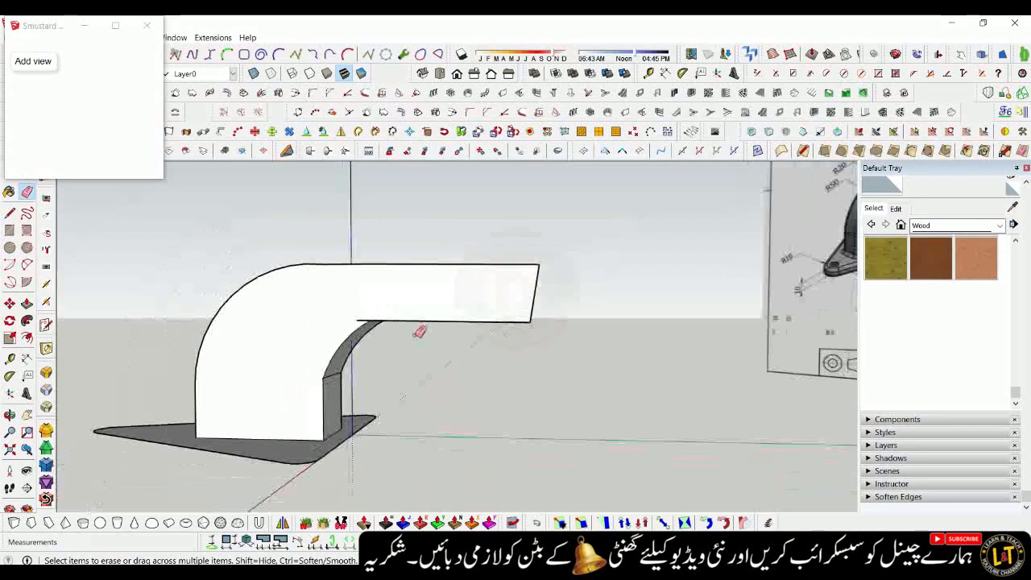
pyautogui.scroll(4, 374, 310)
pyautogui.scroll(-2, 366, 311)
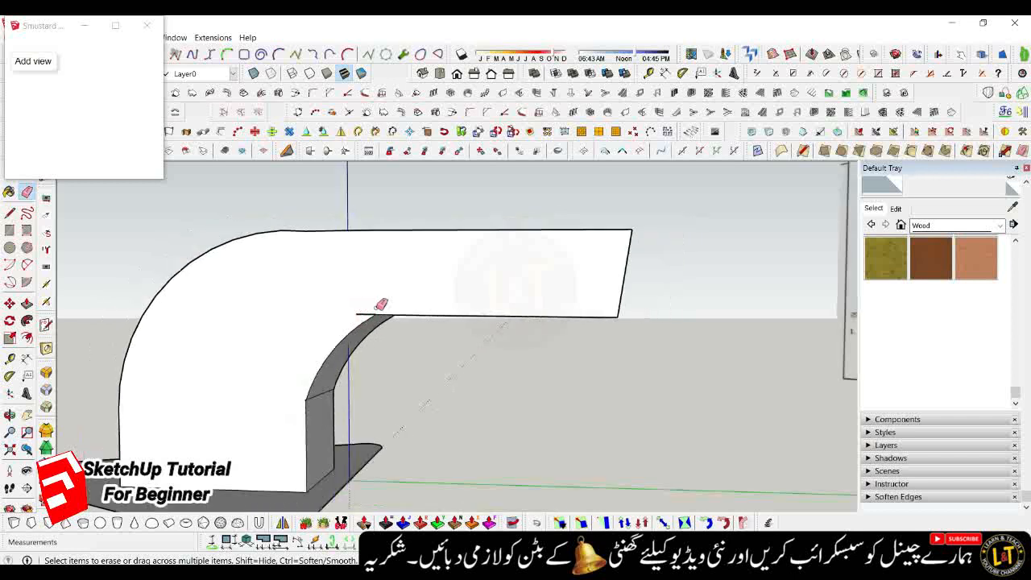
# Try to Push/Pull the triangular base plate downward about 7 mm
pyautogui.moveTo(394, 295)
pyautogui.mouseDown(button='middle')
pyautogui.moveTo(352, 349)
pyautogui.moveTo(481, 356)
pyautogui.moveTo(370, 372)
pyautogui.moveTo(345, 425)
pyautogui.mouseUp(button='middle')
pyautogui.scroll(-4, 367, 380)
pyautogui.scroll(4, 345, 423)
pyautogui.press('space')
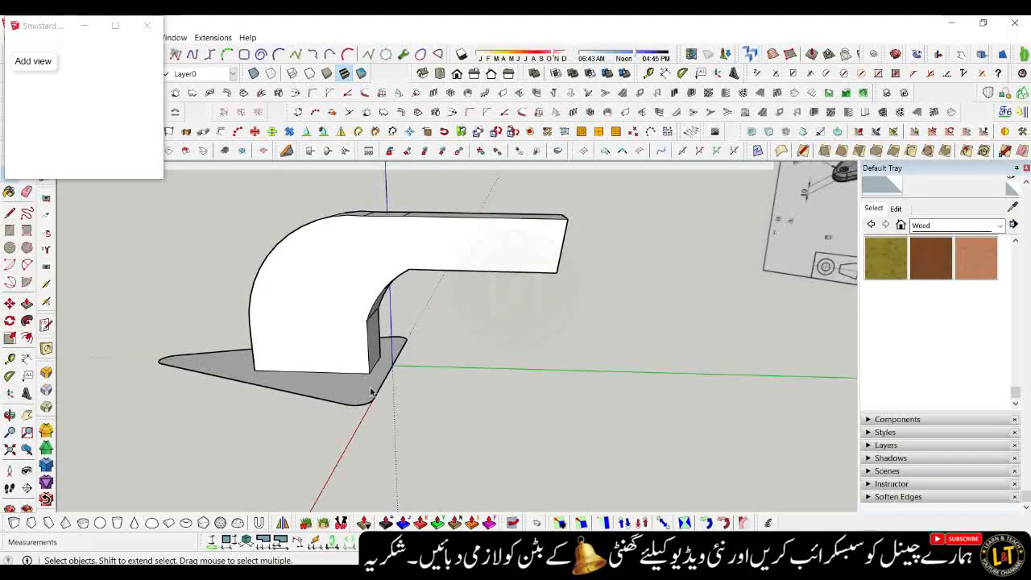
pyautogui.moveTo(358, 390); pyautogui.dragTo(363, 411)
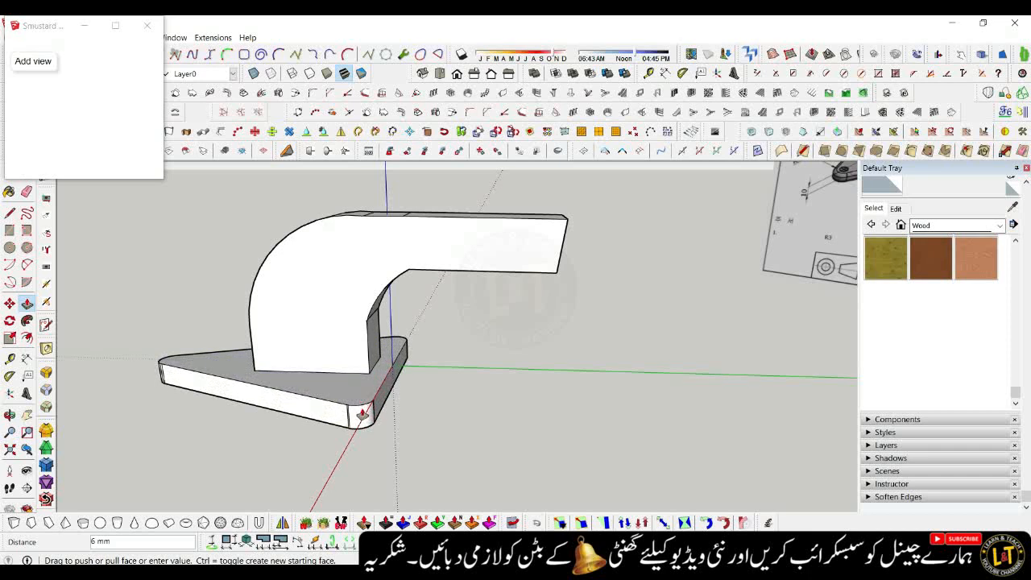
pyautogui.moveTo(358, 416)
pyautogui.mouseDown(button='middle')
pyautogui.moveTo(467, 391)
pyautogui.moveTo(362, 406)
pyautogui.mouseUp(button='middle')
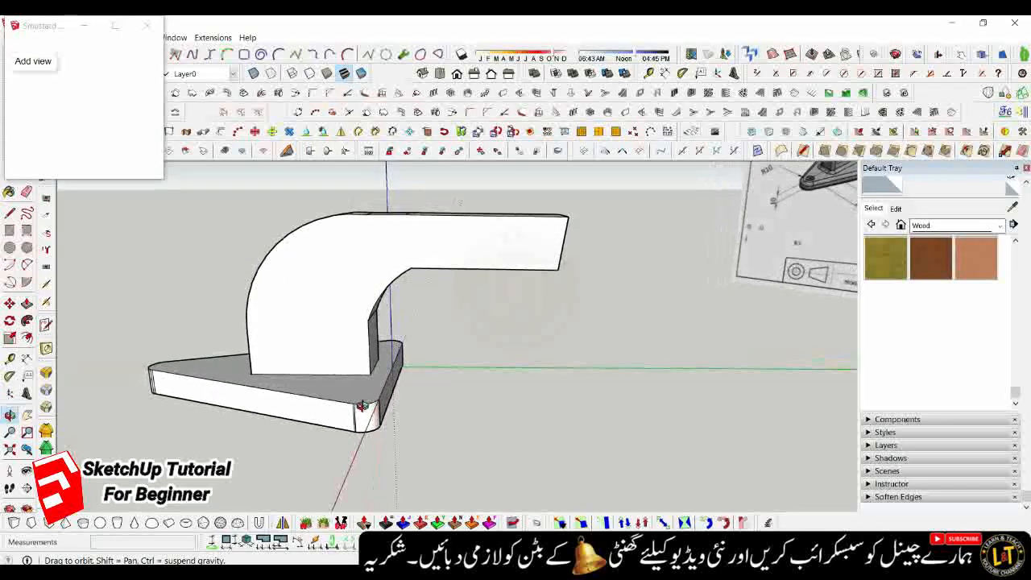
pyautogui.scroll(5, 362, 411)
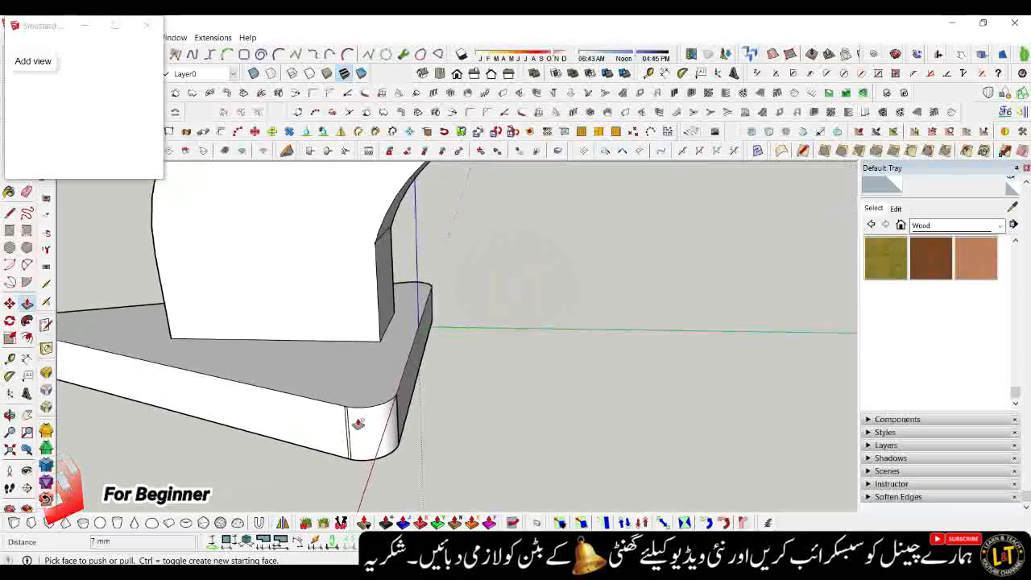
pyautogui.hotkey('ctrl', 'z')
# Push/Pull the triangular base plate's face downward to a thickness of 5 mm
pyautogui.click(347, 388)
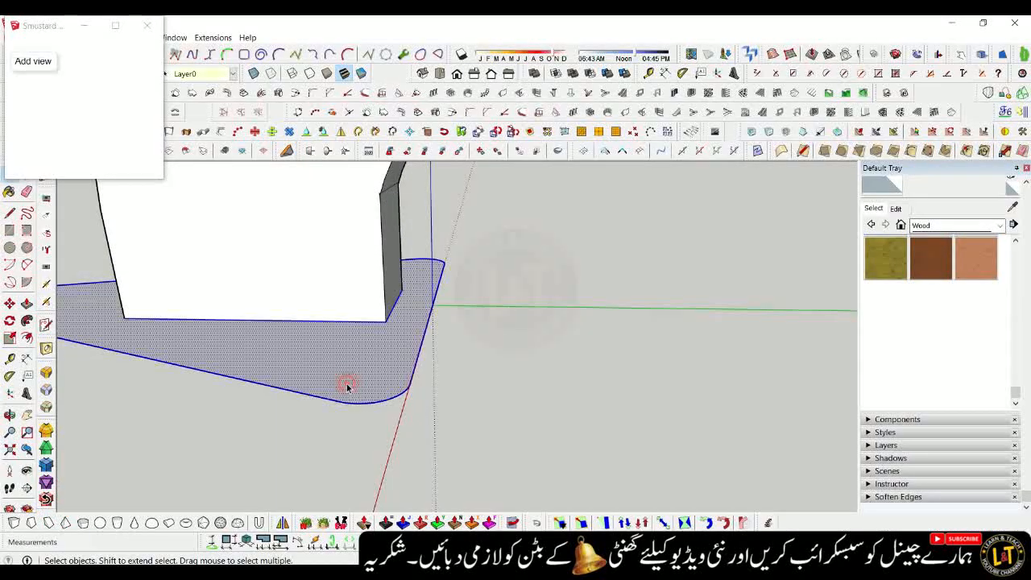
pyautogui.click(47, 283)
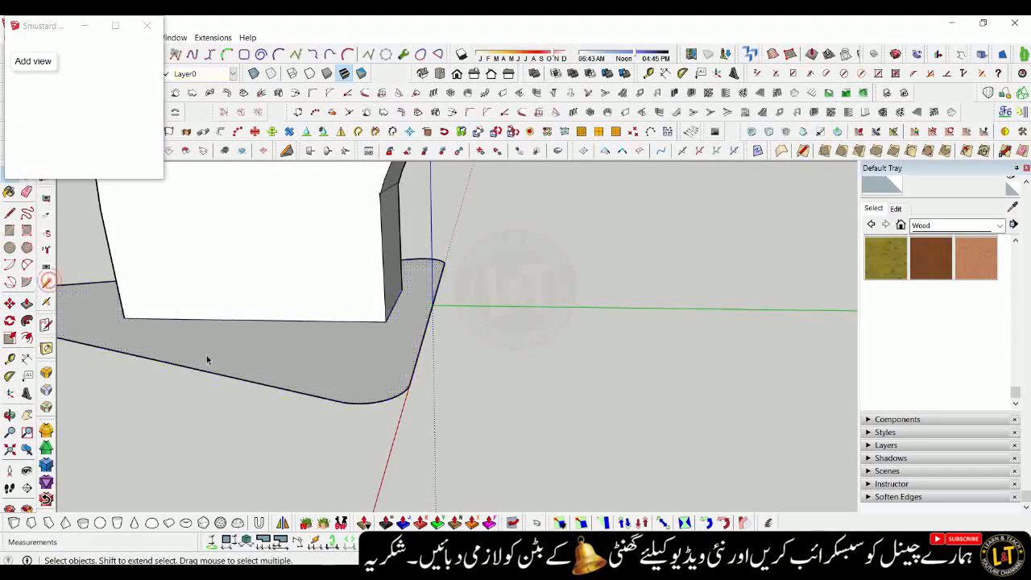
pyautogui.press('p')
pyautogui.click(282, 378)
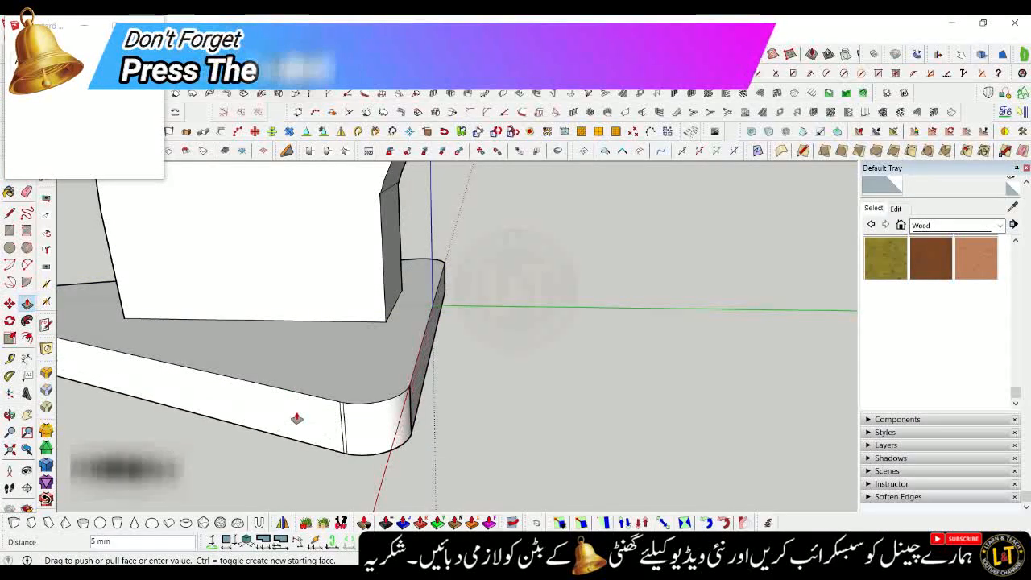
pyautogui.click(296, 419)
pyautogui.scroll(-3, 374, 438)
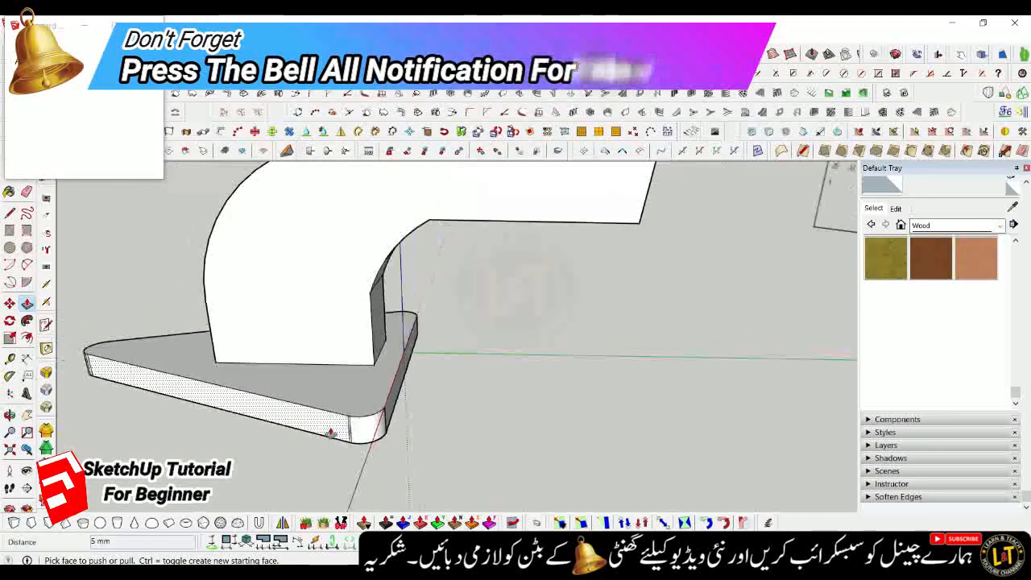
pyautogui.scroll(-3, 326, 427)
pyautogui.scroll(2, 311, 439)
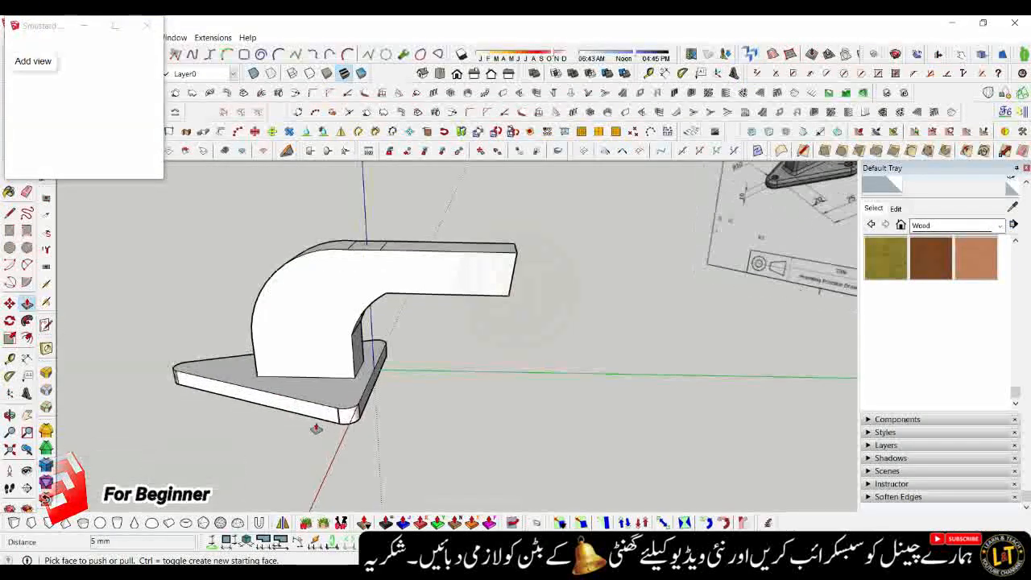
# Examine the end block on the reference sheet and compare it with the modelled arm's end
pyautogui.scroll(-2, 313, 413)
pyautogui.scroll(2, 266, 403)
pyautogui.scroll(-2, 219, 403)
pyautogui.moveTo(303, 388); pyautogui.dragTo(380, 437, button='middle')
pyautogui.scroll(-2, 301, 412)
pyautogui.moveTo(301, 412)
pyautogui.mouseDown(button='middle')
pyautogui.moveTo(306, 395)
pyautogui.moveTo(278, 368)
pyautogui.moveTo(406, 352)
pyautogui.mouseUp(button='middle')
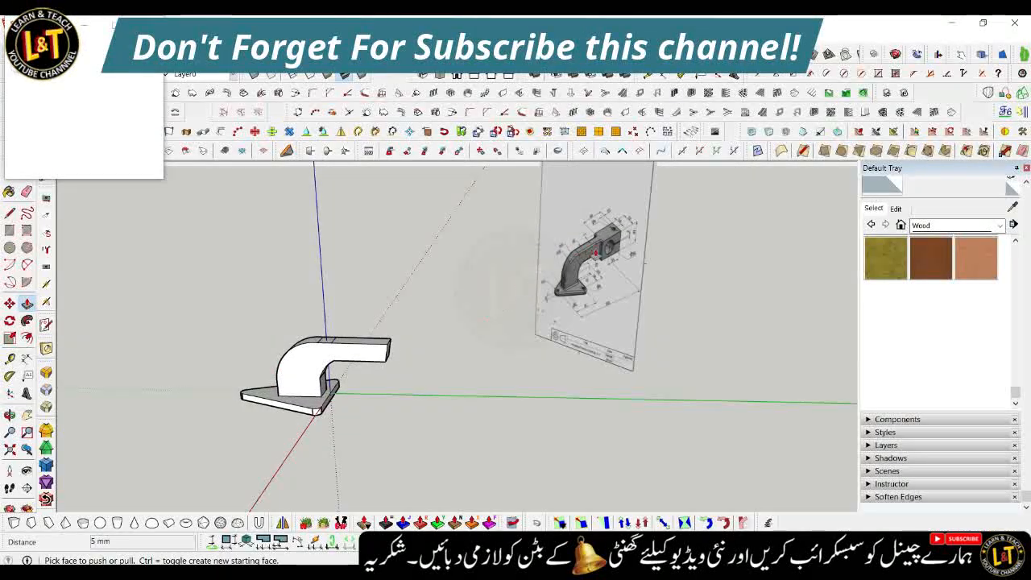
pyautogui.scroll(3, 600, 248)
pyautogui.scroll(-1, 609, 248)
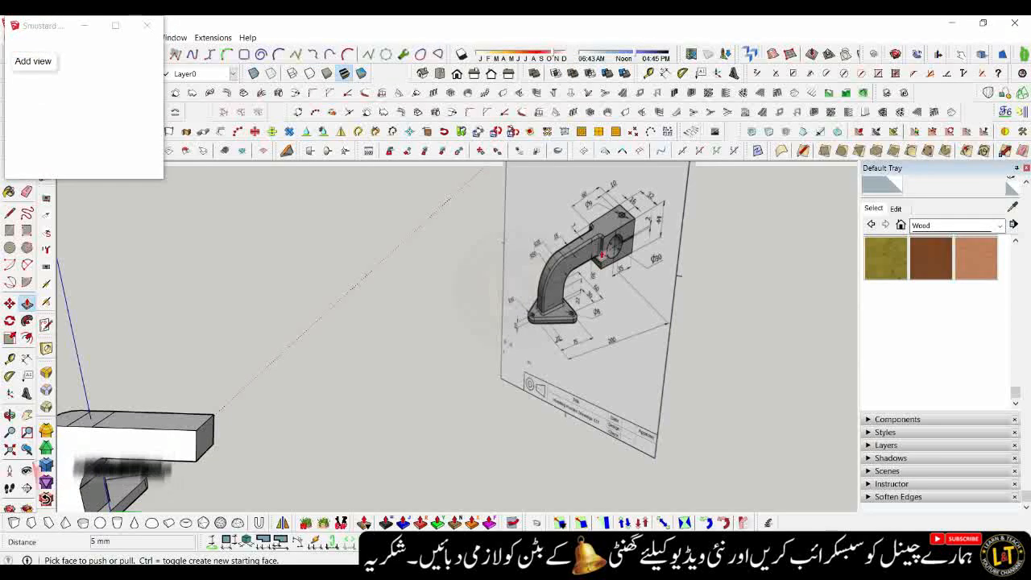
pyautogui.scroll(-2, 599, 254)
pyautogui.scroll(4, 347, 385)
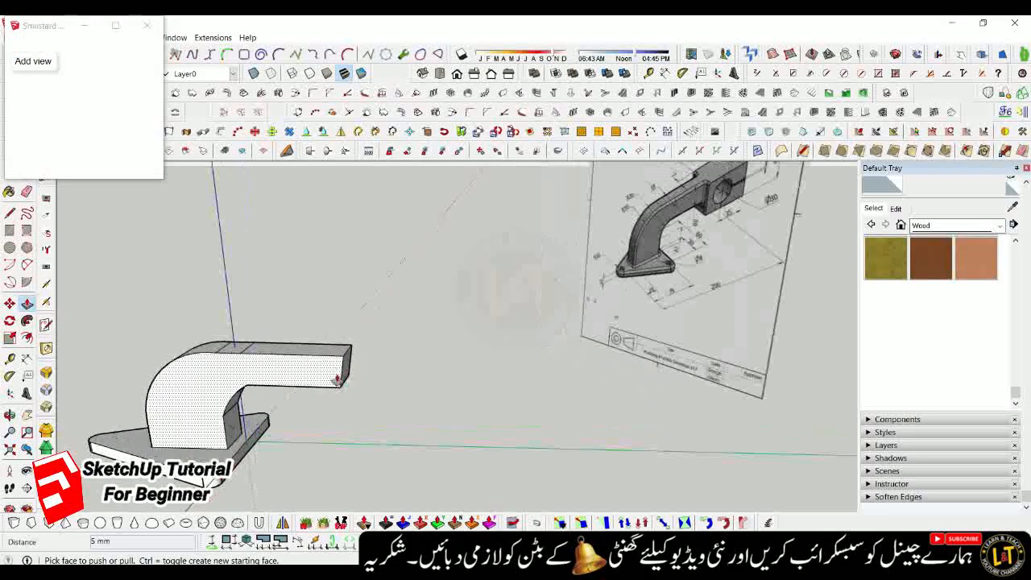
# Draw a vertical line up from the arm's lower end corner and Push/Pull the slanted wedge away 14 mm, squaring the end
pyautogui.press('l')
pyautogui.click(342, 391)
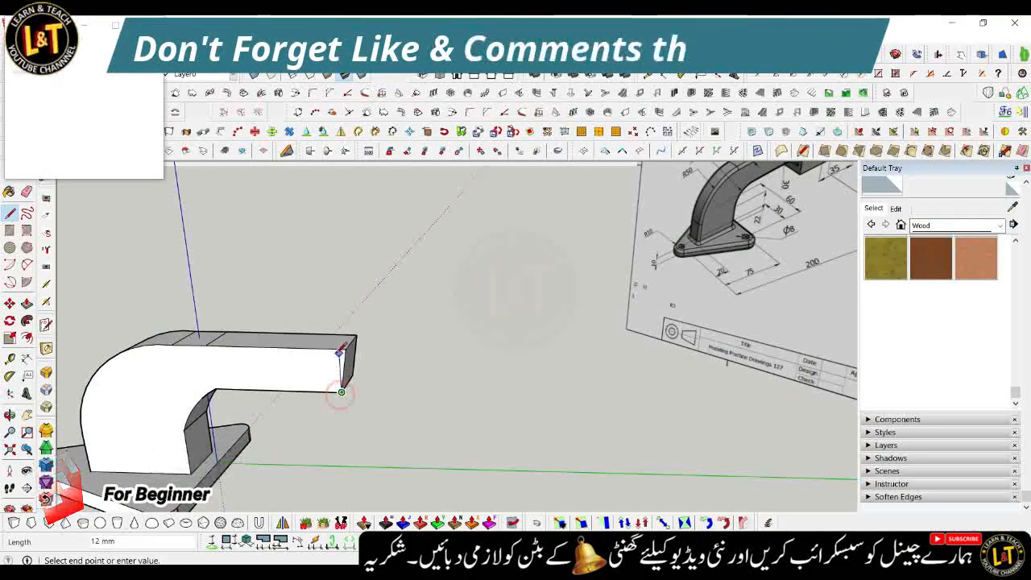
pyautogui.scroll(3, 342, 344)
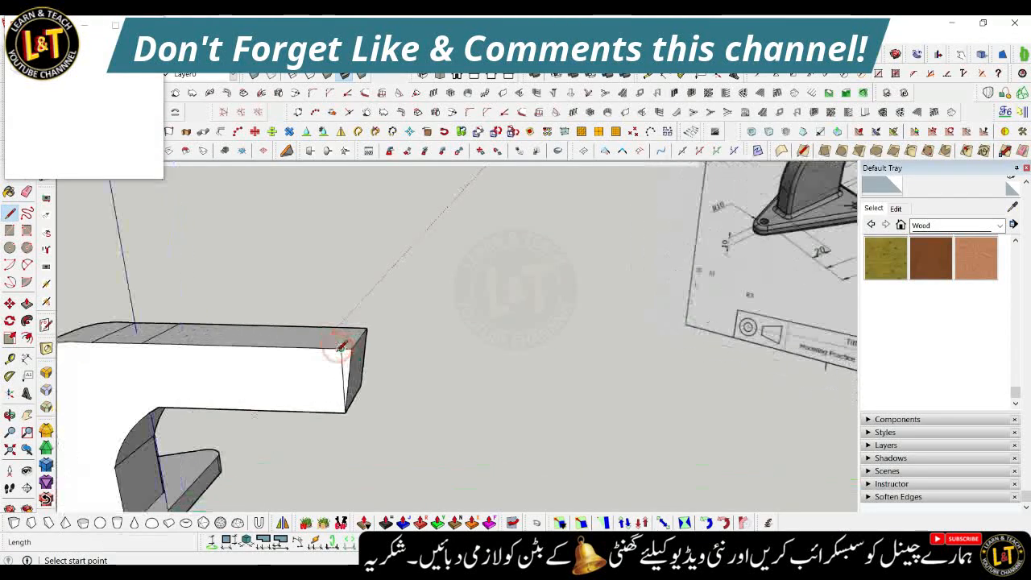
pyautogui.press('p')
pyautogui.click(348, 361)
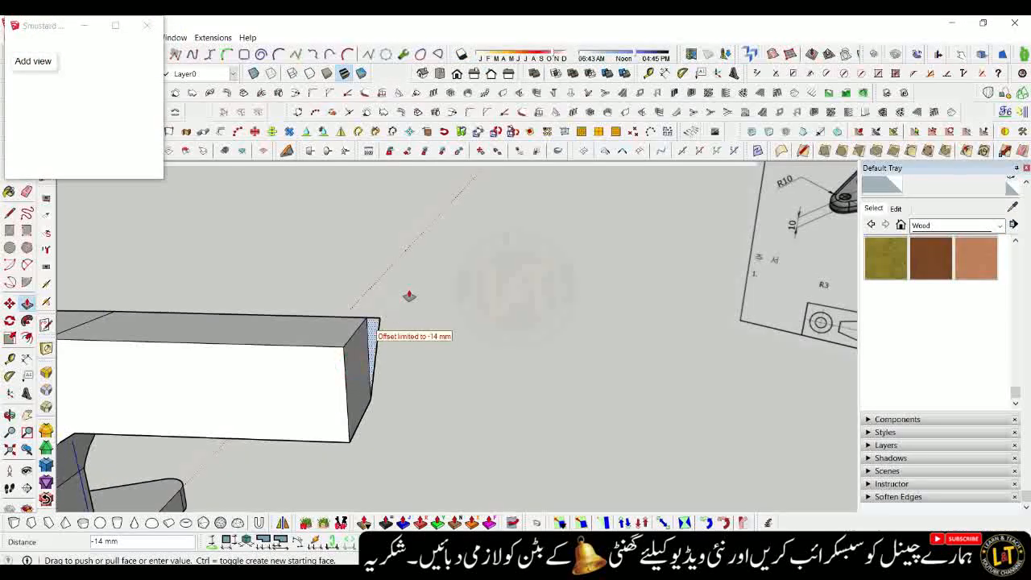
pyautogui.scroll(-5, 363, 371)
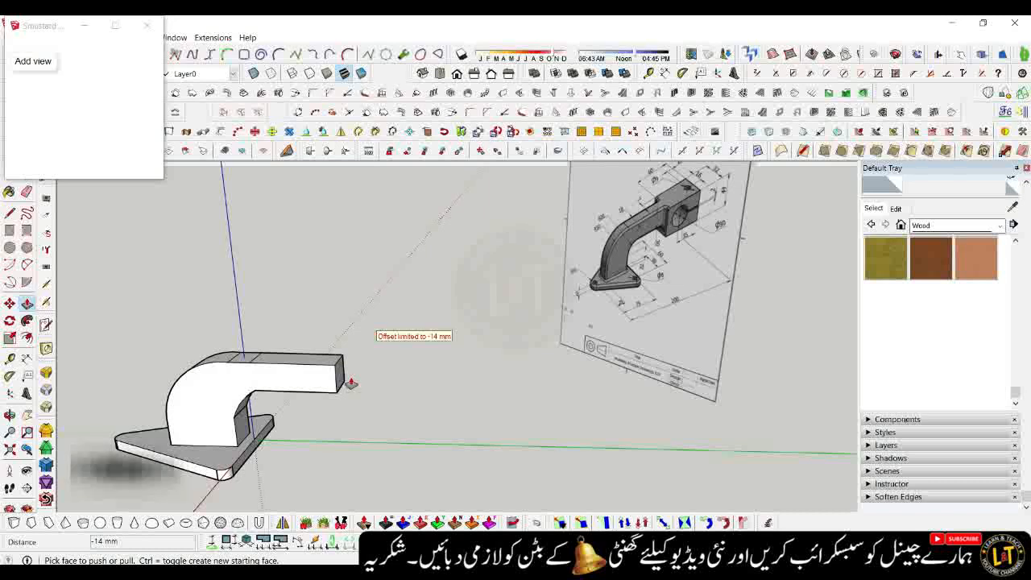
# Copy the arm's end face about 28 mm outward along the green axis
pyautogui.press('space')
pyautogui.doubleClick(340, 375)
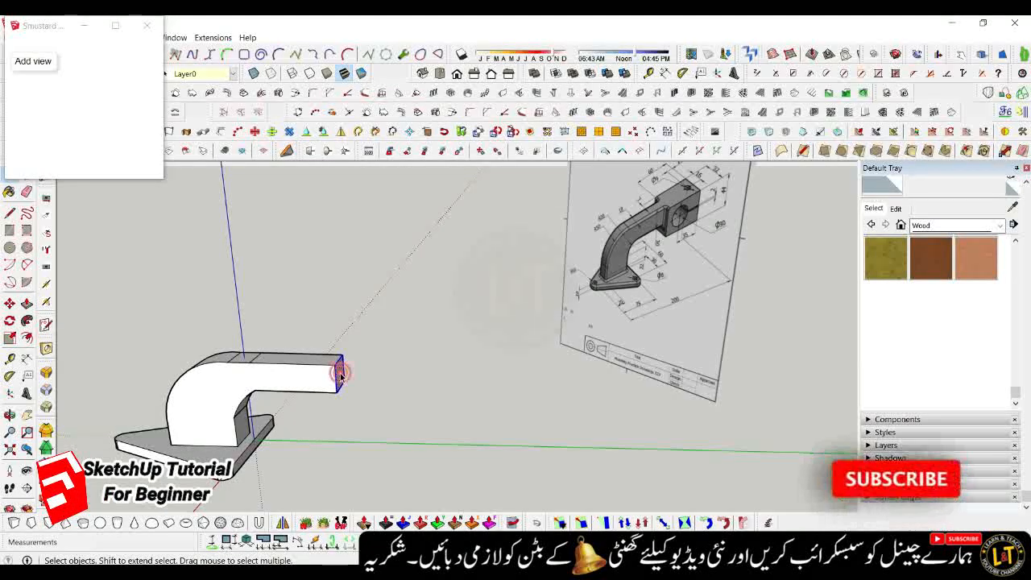
pyautogui.press('m')
pyautogui.press('ctrl')
pyautogui.click(342, 368)
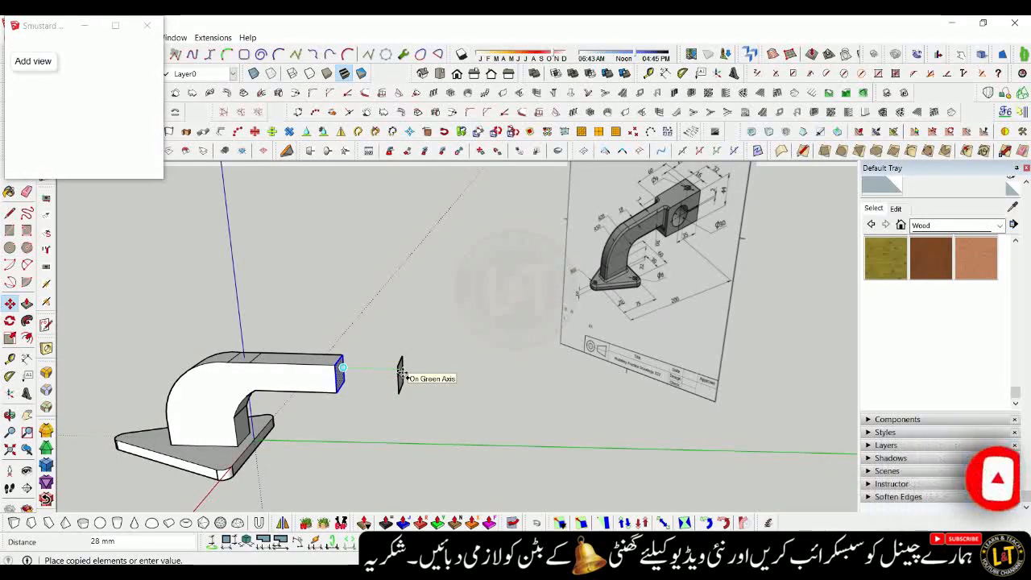
pyautogui.moveTo(362, 398); pyautogui.dragTo(434, 387, button='middle')
pyautogui.scroll(3, 435, 386)
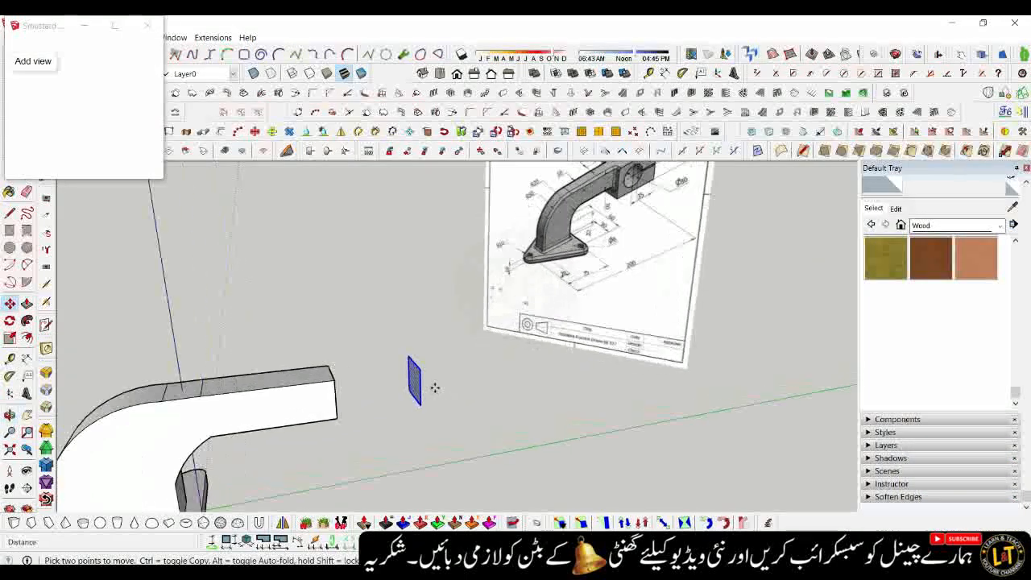
# Try to offset the copied end face outward by about 7 mm
pyautogui.press('f')
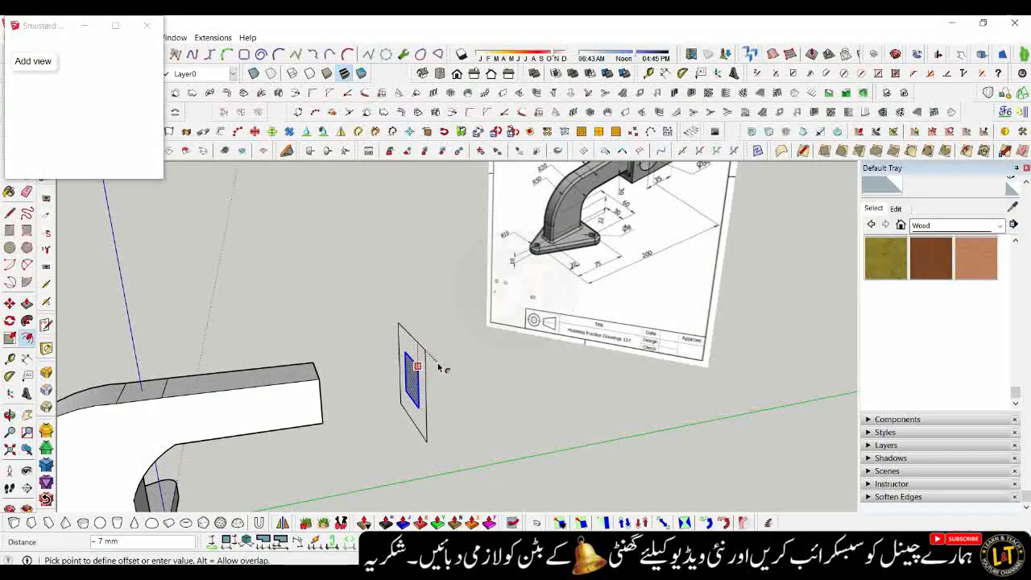
pyautogui.click(441, 367)
pyautogui.moveTo(438, 375); pyautogui.dragTo(287, 357, button='middle')
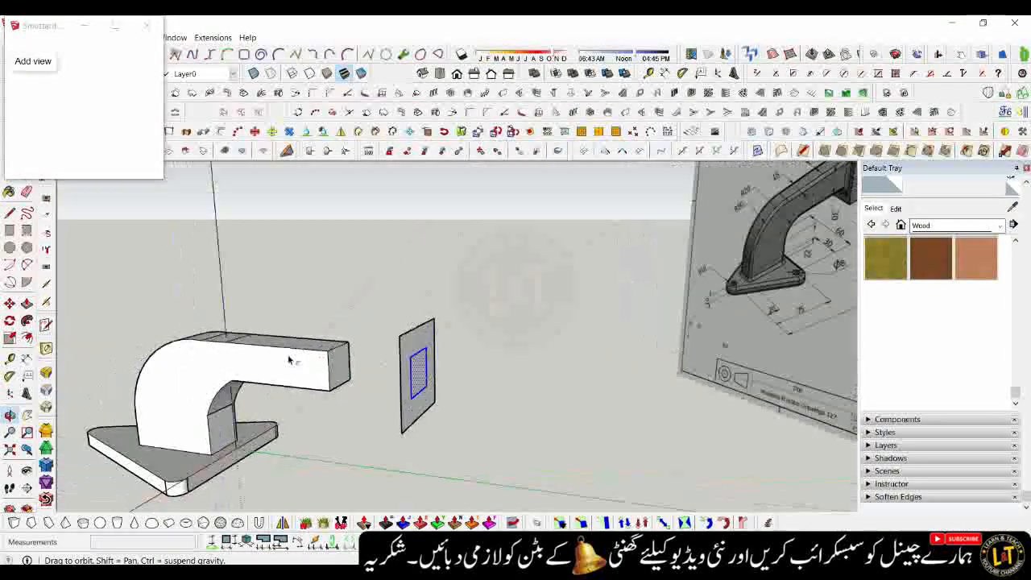
pyautogui.moveTo(362, 378); pyautogui.dragTo(418, 401, button='middle')
pyautogui.moveTo(397, 394)
pyautogui.mouseDown(button='middle')
pyautogui.moveTo(478, 389)
pyautogui.moveTo(478, 361)
pyautogui.moveTo(556, 354)
pyautogui.moveTo(410, 410)
pyautogui.moveTo(224, 371)
pyautogui.mouseUp(button='middle')
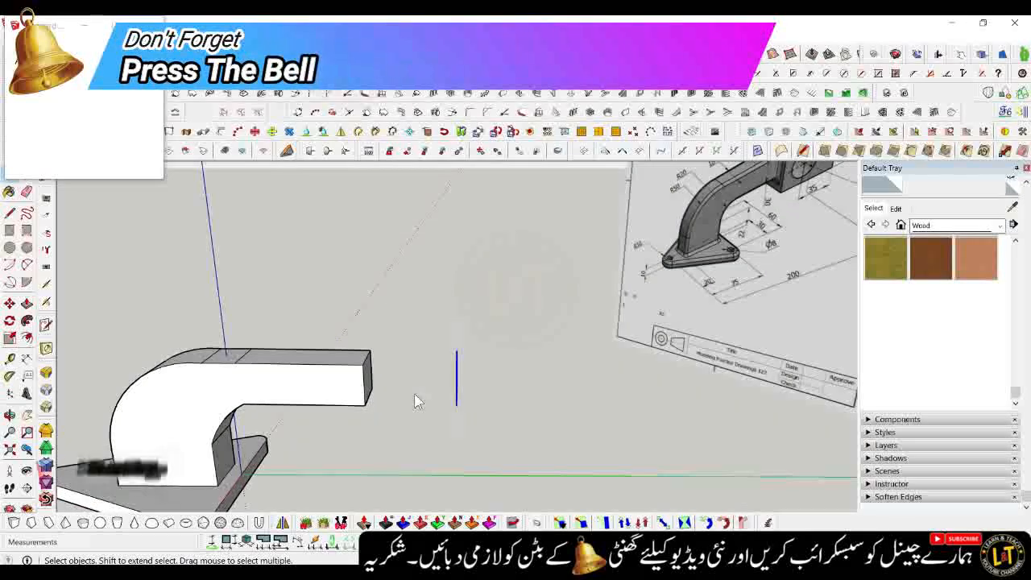
# Try to move the whole copied end face about 4 mm downward
pyautogui.moveTo(438, 398)
pyautogui.mouseDown(button='middle')
pyautogui.moveTo(552, 386)
pyautogui.moveTo(488, 402)
pyautogui.mouseUp(button='middle')
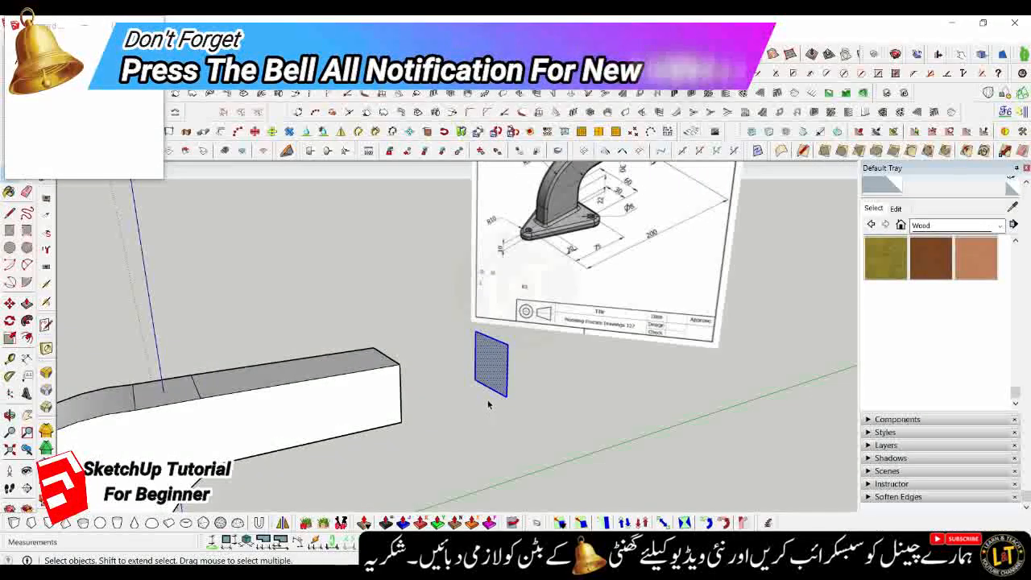
pyautogui.press('m')
pyautogui.click(494, 392)
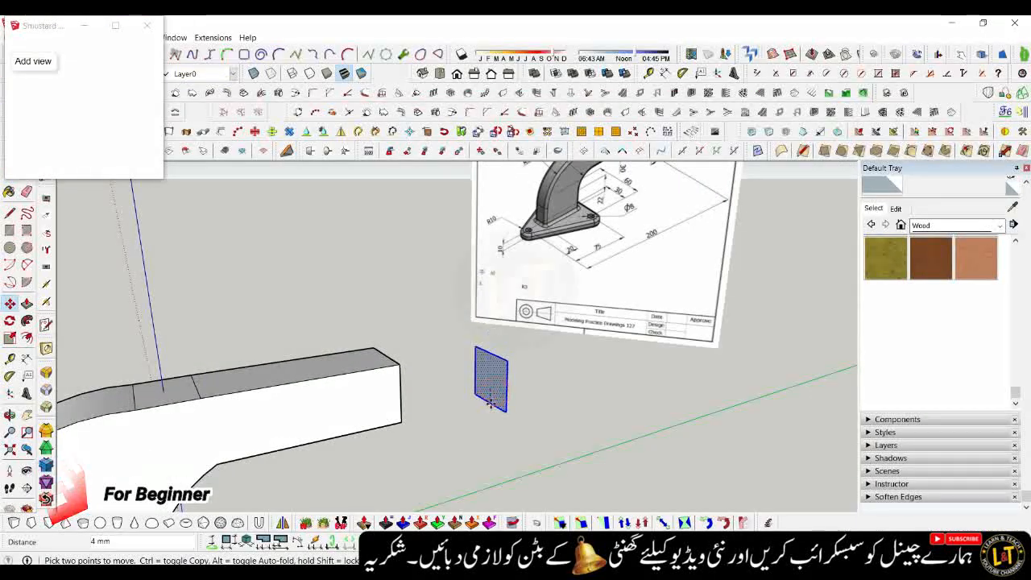
pyautogui.press('ctrl')
pyautogui.press('space')
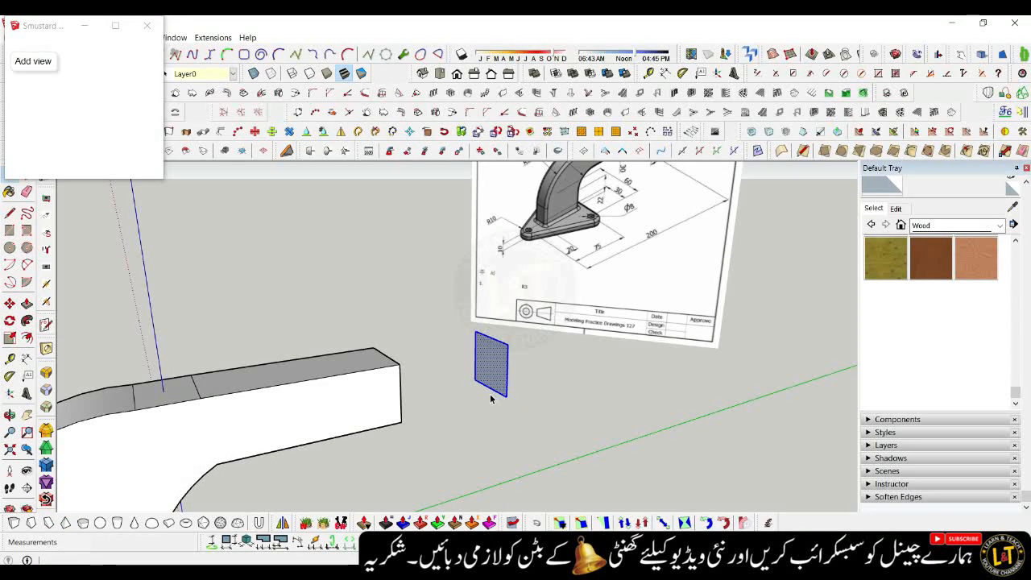
# Try to stretch the copied face downward by moving its bottom edge, and compare it with the reference sheet
pyautogui.click(490, 398)
pyautogui.press('m')
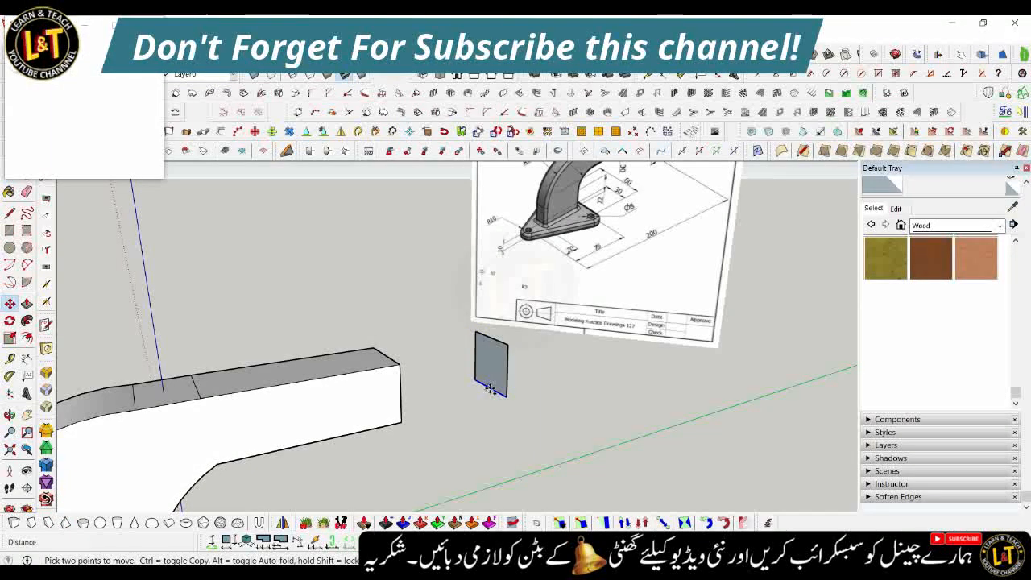
pyautogui.press('Escape')
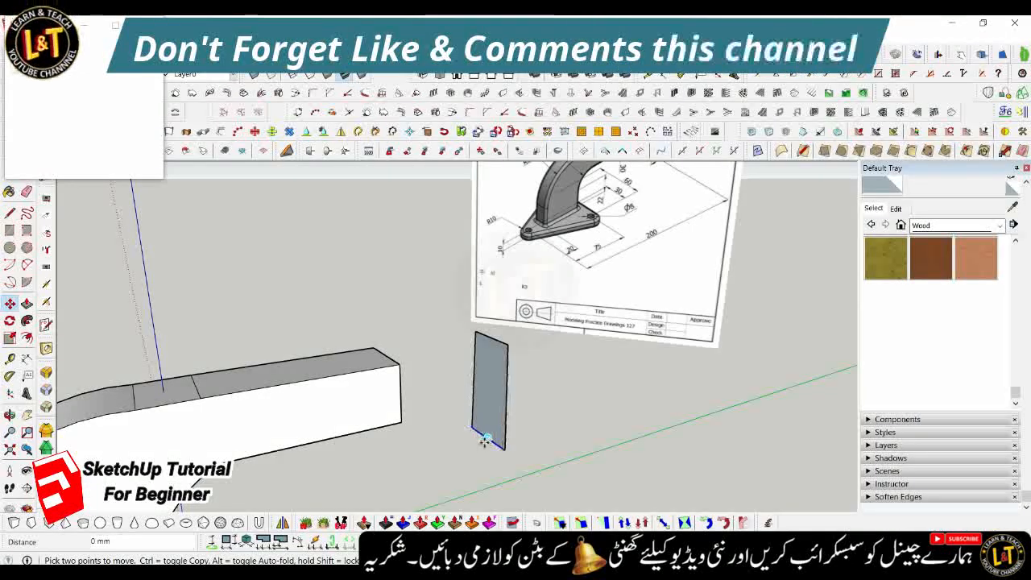
pyautogui.moveTo(471, 442); pyautogui.dragTo(422, 435, button='middle')
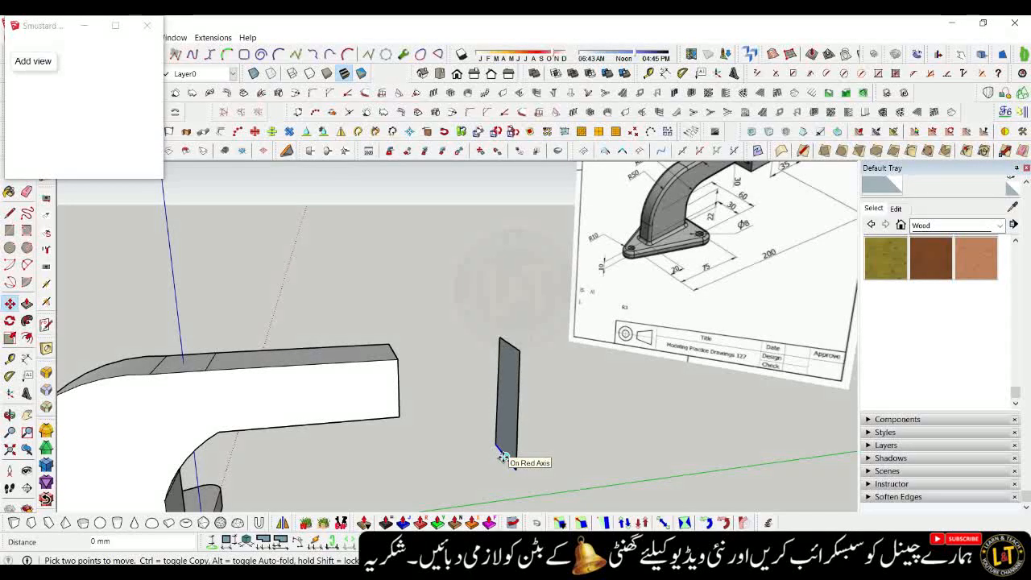
pyautogui.moveTo(498, 457); pyautogui.dragTo(468, 460, button='middle')
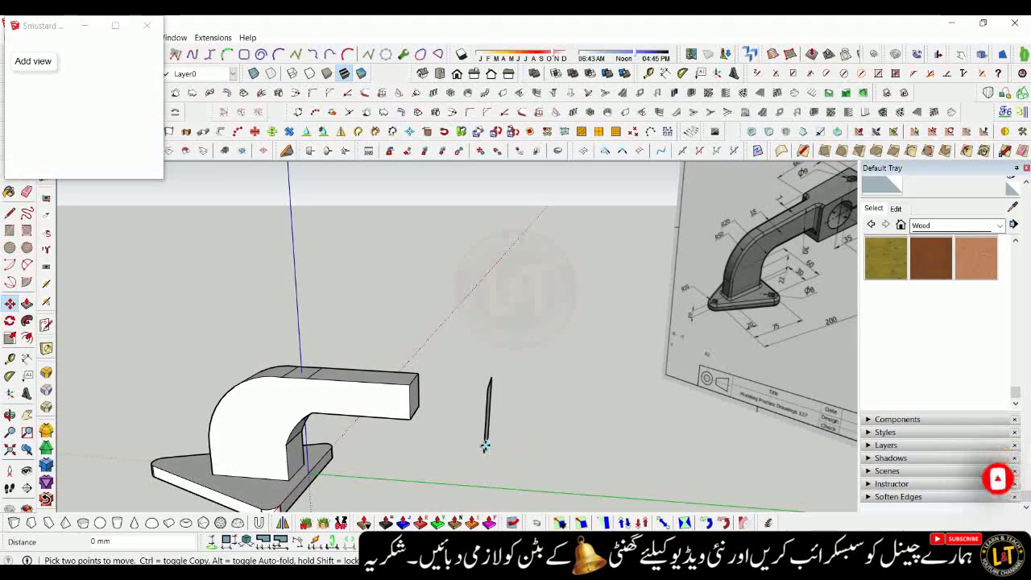
pyautogui.moveTo(458, 451); pyautogui.dragTo(564, 464, button='middle')
pyautogui.press('Escape')
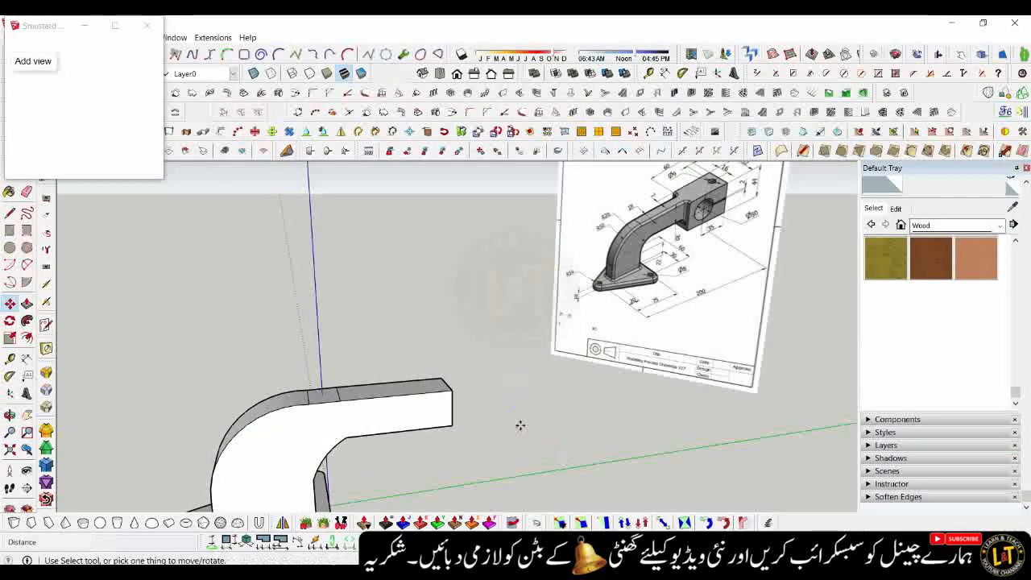
# Enlarge the copied face by moving its bottom edge down about 7 mm and another 4 mm and its side edges outward, one by about 5 mm
pyautogui.scroll(1, 517, 418)
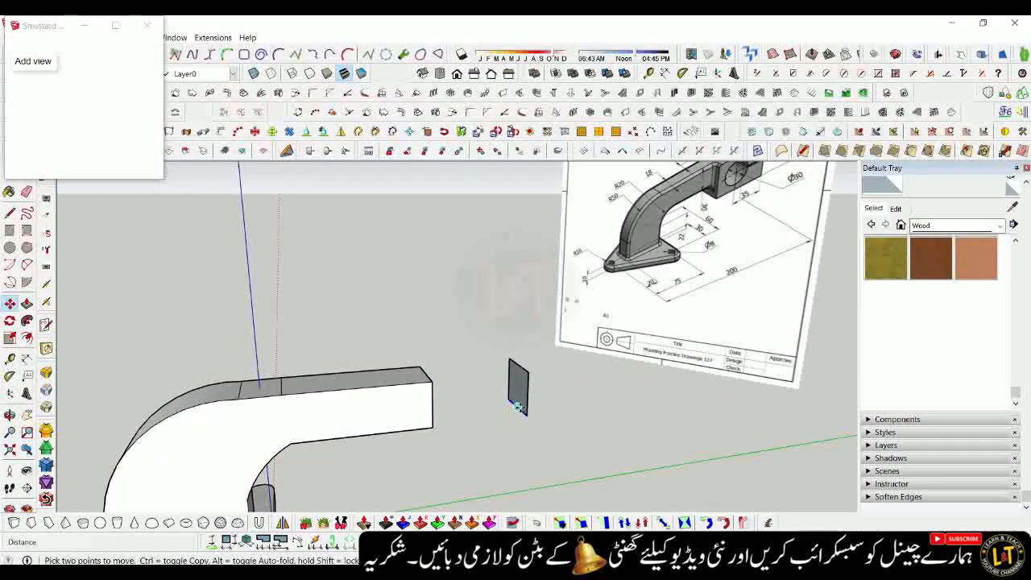
pyautogui.click(517, 406)
pyautogui.click(517, 429)
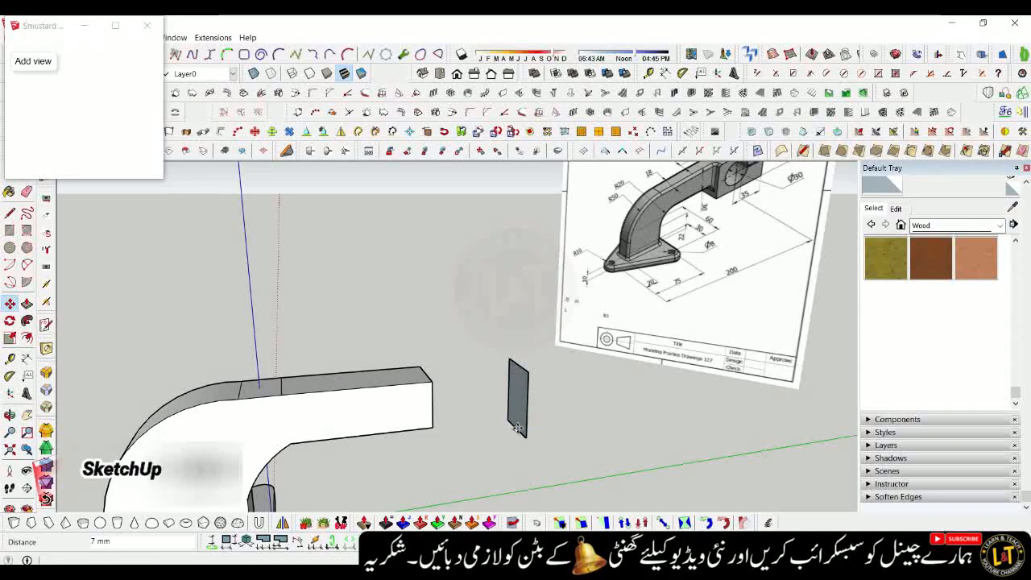
pyautogui.click(508, 387)
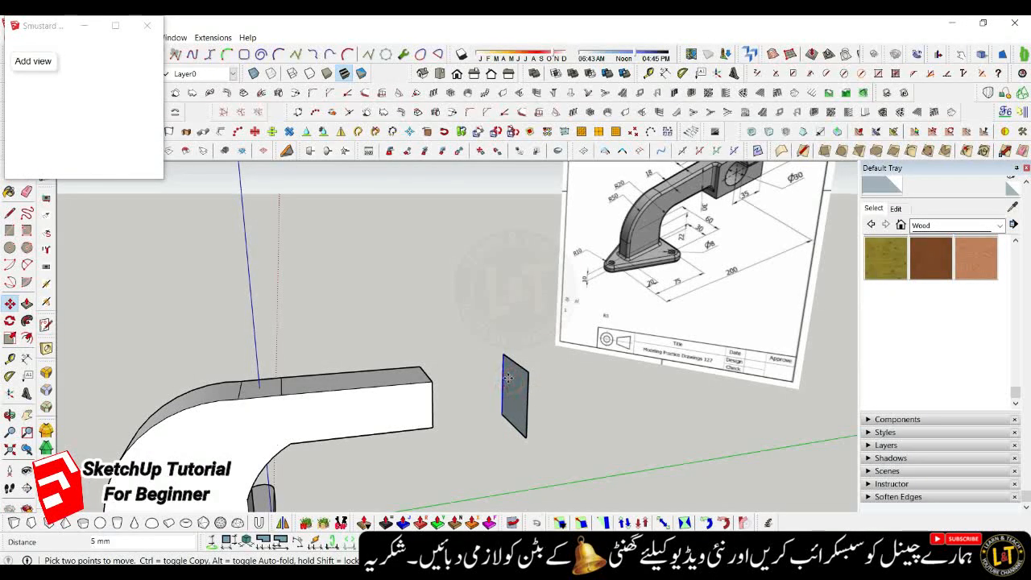
pyautogui.click(528, 393)
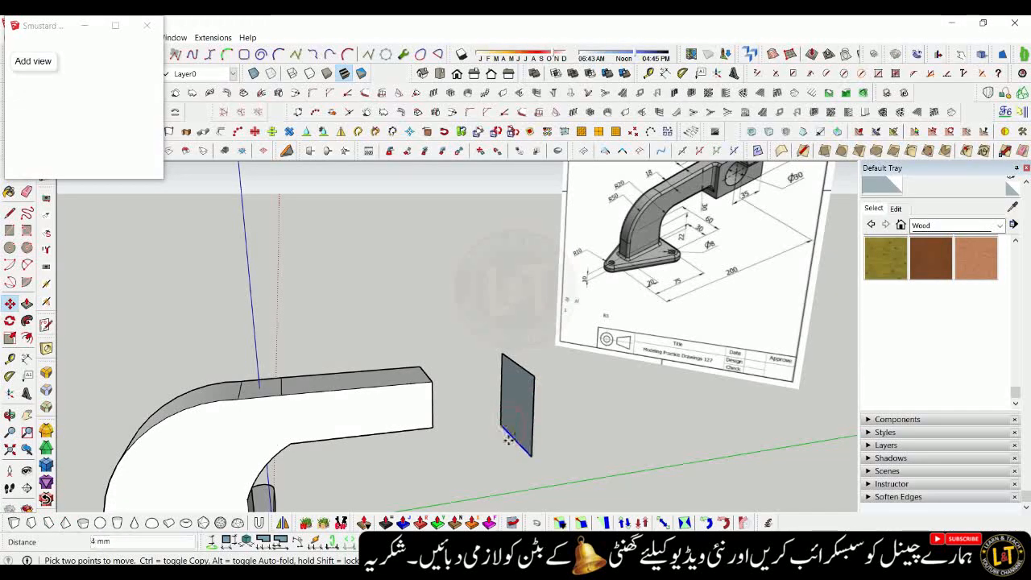
pyautogui.press('space')
# Push/Pull the enlarged face 28 mm back to the arm's end to form the end block
pyautogui.scroll(-2, 501, 427)
pyautogui.moveTo(507, 429); pyautogui.dragTo(457, 428, button='middle')
pyautogui.scroll(2, 495, 432)
pyautogui.press('p')
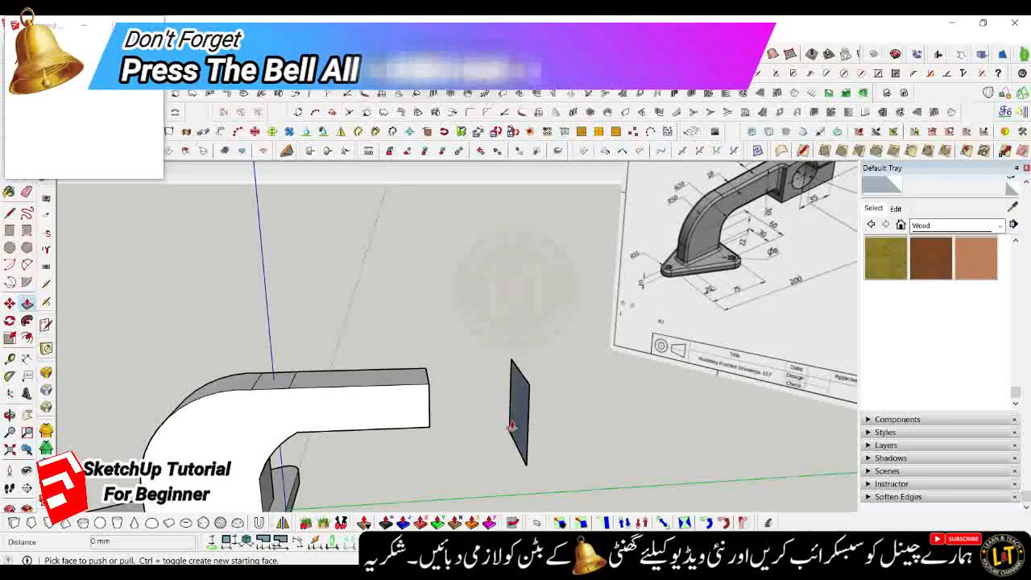
pyautogui.click(512, 427)
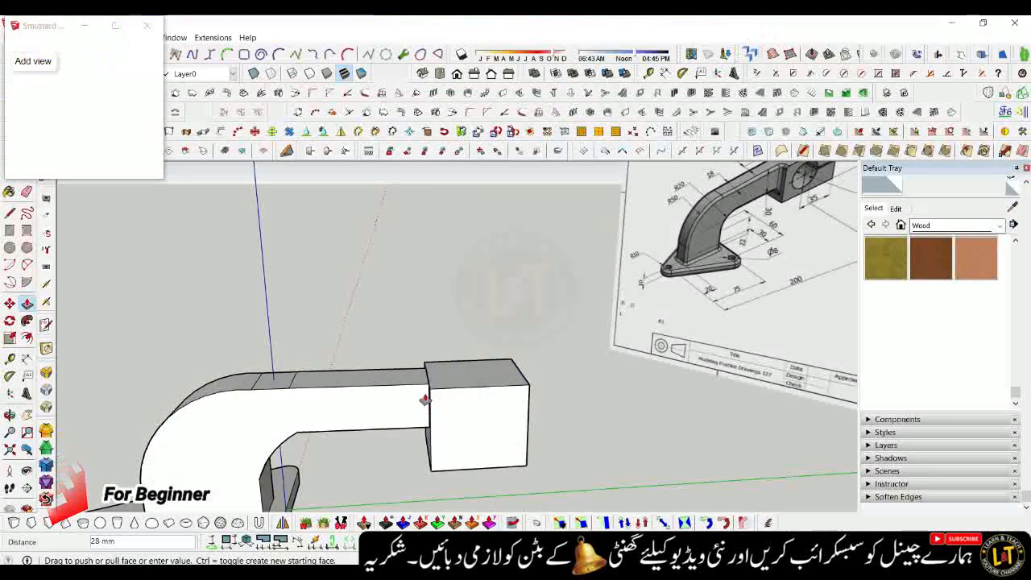
pyautogui.click(429, 386)
# Draw a line about 24 mm long along the end block's open arm-side edge to close its missing face
pyautogui.moveTo(415, 402); pyautogui.dragTo(510, 437, button='middle')
pyautogui.scroll(-8, 510, 437)
pyautogui.moveTo(507, 267); pyautogui.dragTo(495, 362, button='middle')
pyautogui.moveTo(456, 479)
pyautogui.mouseDown(button='middle')
pyautogui.moveTo(331, 472)
pyautogui.moveTo(413, 455)
pyautogui.moveTo(441, 461)
pyautogui.moveTo(224, 412)
pyautogui.moveTo(431, 423)
pyautogui.mouseUp(button='middle')
pyautogui.press('p')
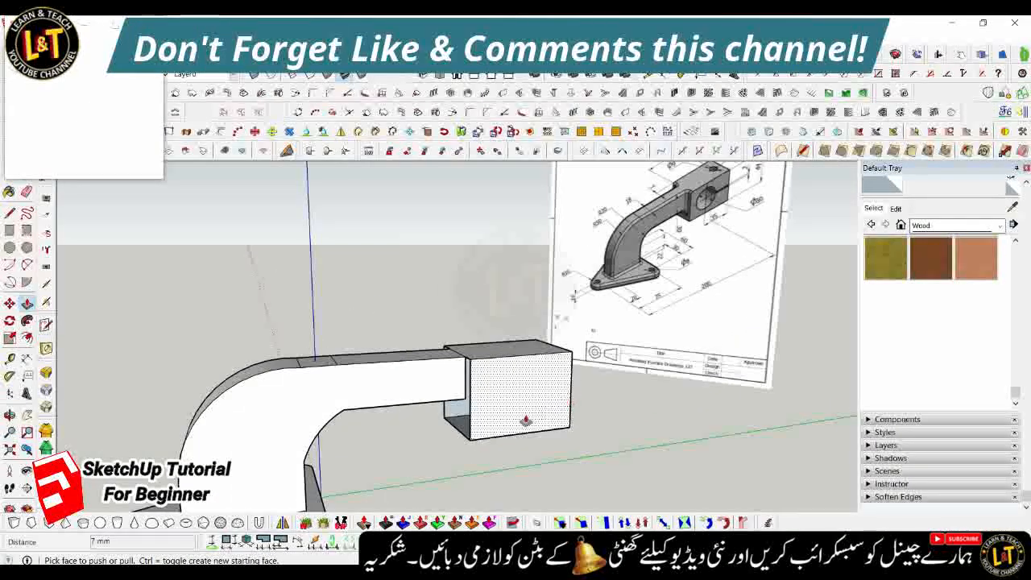
pyautogui.moveTo(524, 419); pyautogui.dragTo(545, 424, button='middle')
pyautogui.press('l')
pyautogui.click(457, 427)
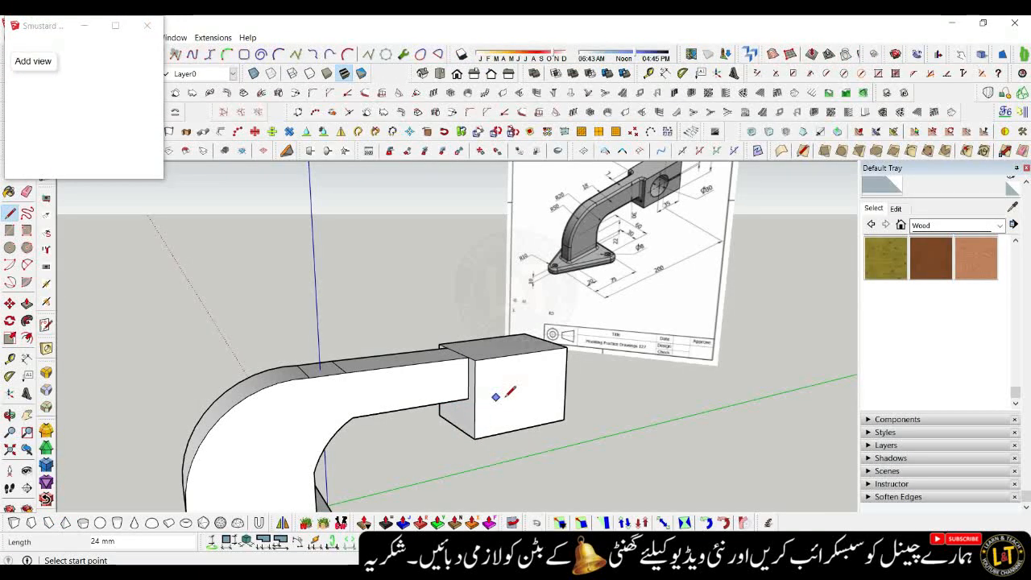
# Draw a vertical line across the end block's front face and a 42-sided circle of 10 mm radius centred on its midpoint
pyautogui.moveTo(544, 395); pyautogui.dragTo(515, 383, button='middle')
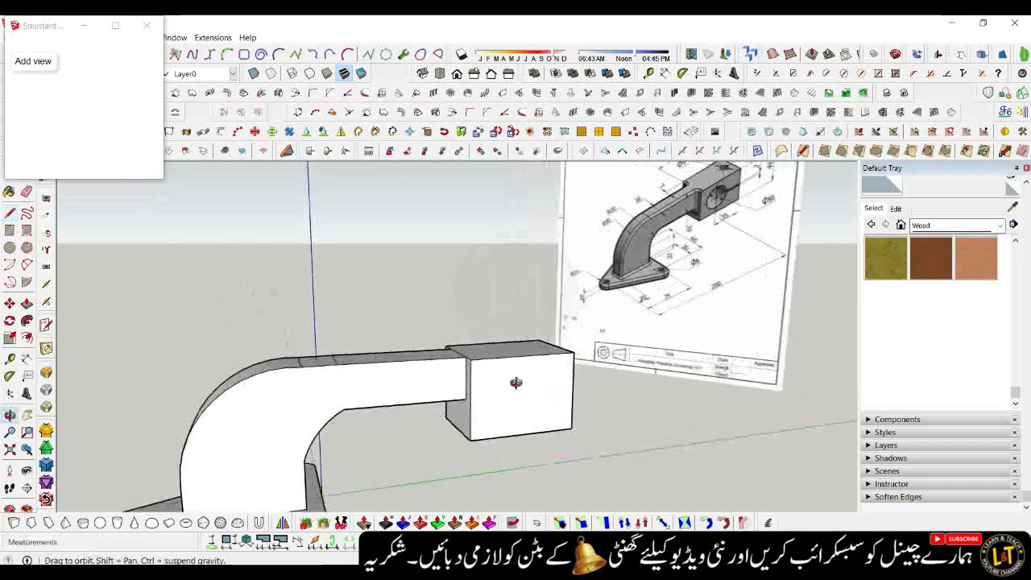
pyautogui.moveTo(658, 304); pyautogui.dragTo(655, 210, button='middle')
pyautogui.scroll(-2, 669, 214)
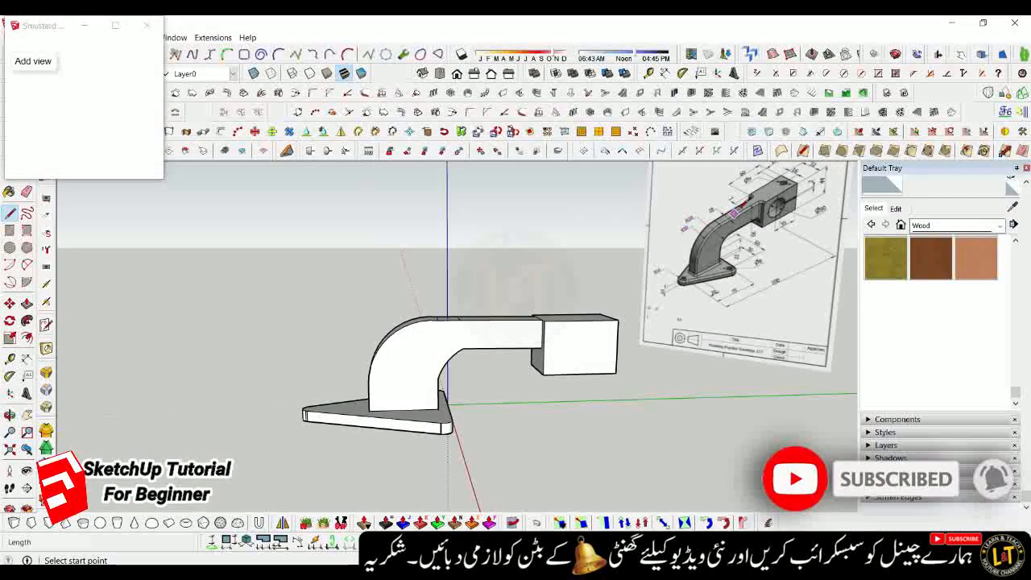
pyautogui.scroll(4, 732, 211)
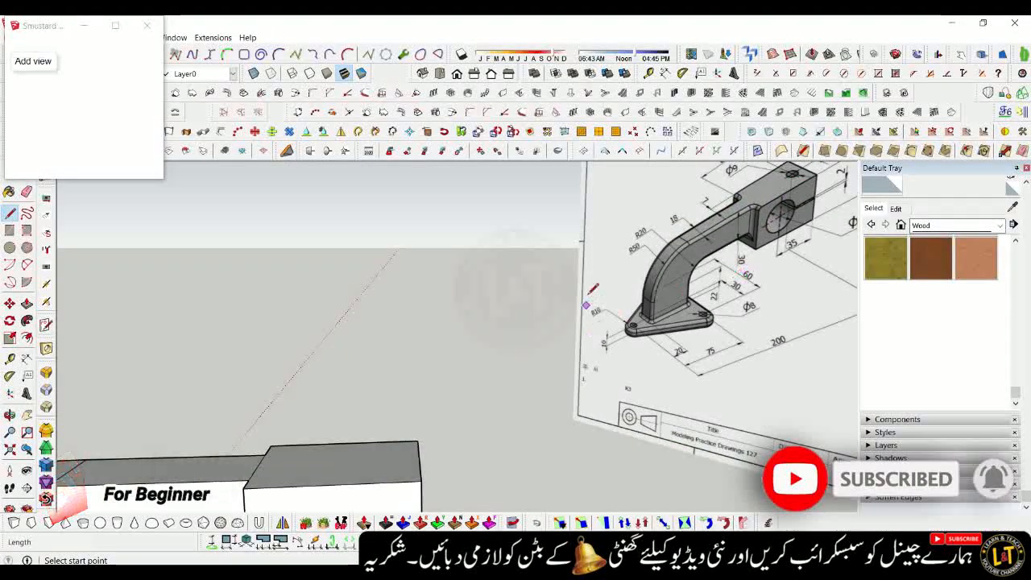
pyautogui.scroll(-2, 592, 288)
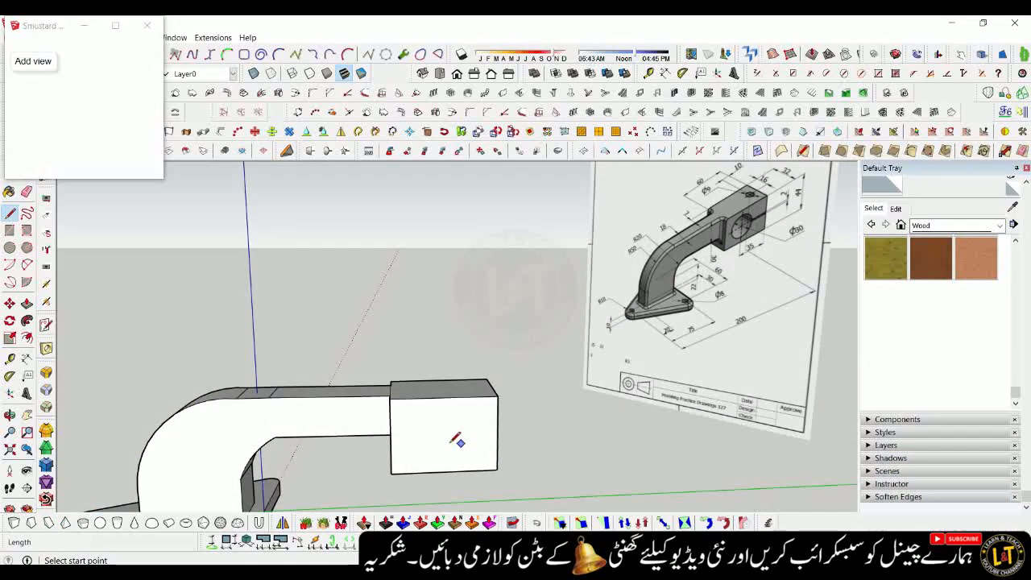
pyautogui.scroll(1, 453, 439)
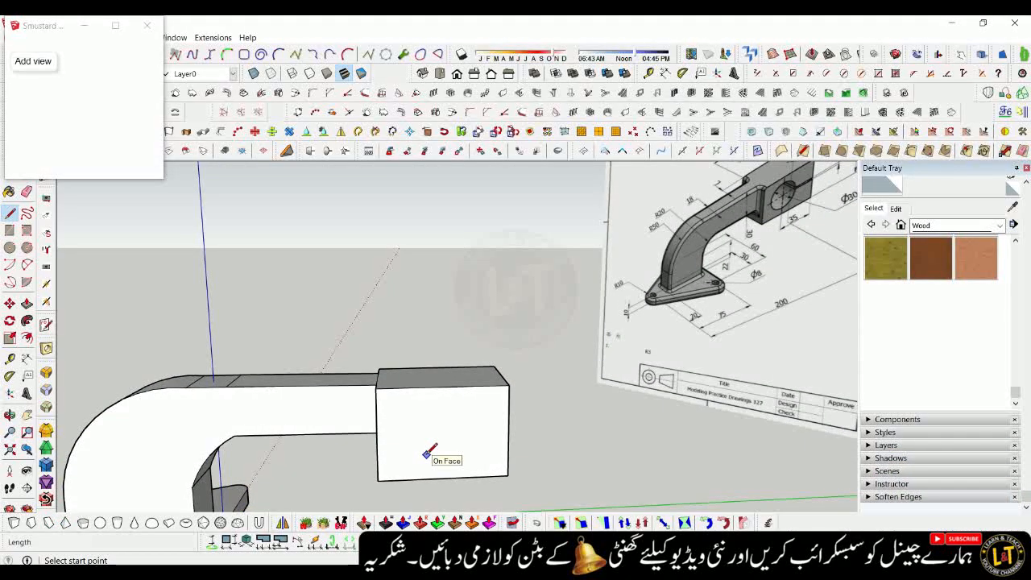
pyautogui.click(431, 385)
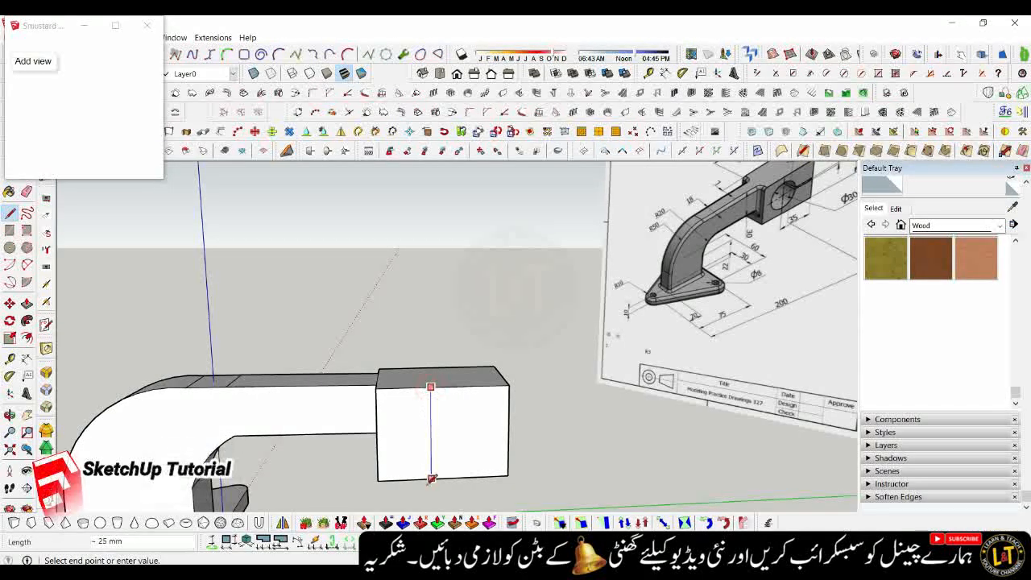
pyautogui.click(431, 433)
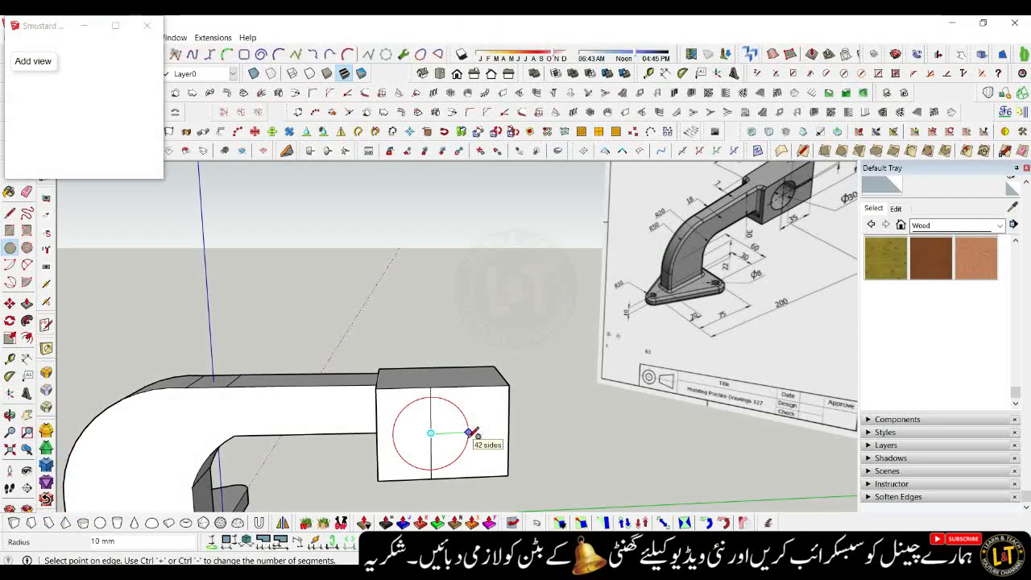
pyautogui.click(471, 432)
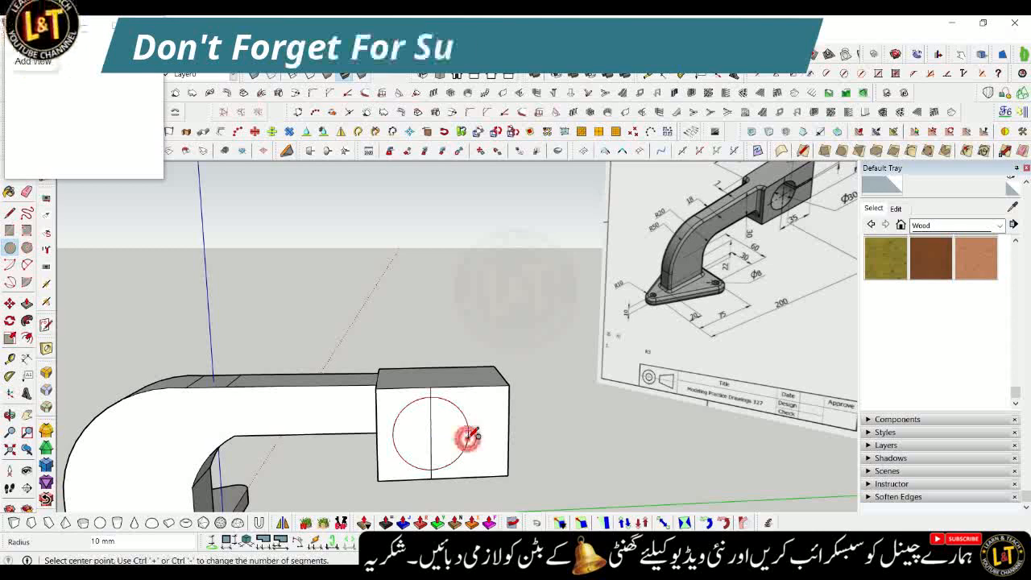
# Erase the vertical line's segments inside, above and below the circle on the end block
pyautogui.press('e')
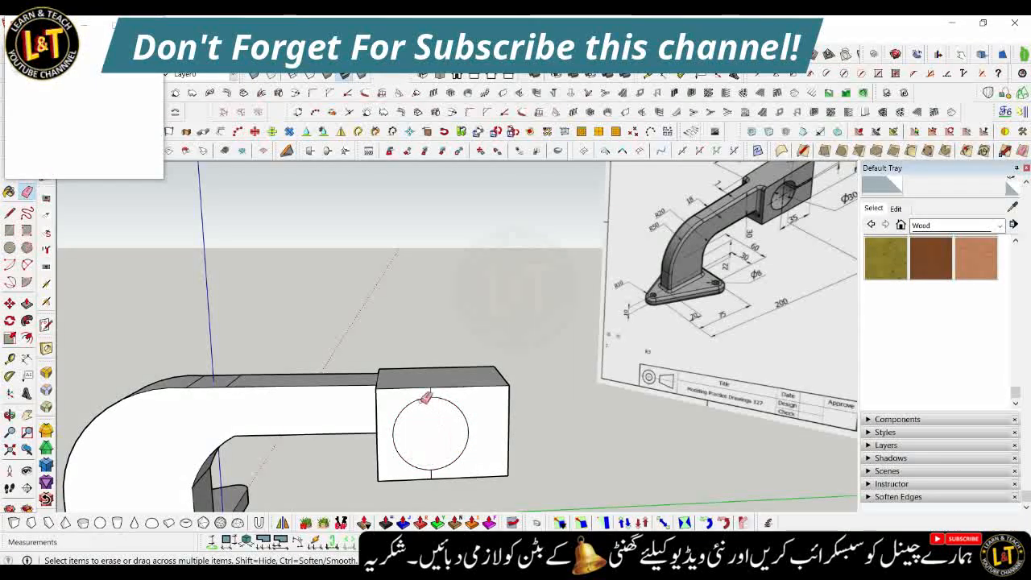
pyautogui.scroll(2, 426, 395)
pyautogui.click(431, 386)
pyautogui.scroll(-2, 433, 389)
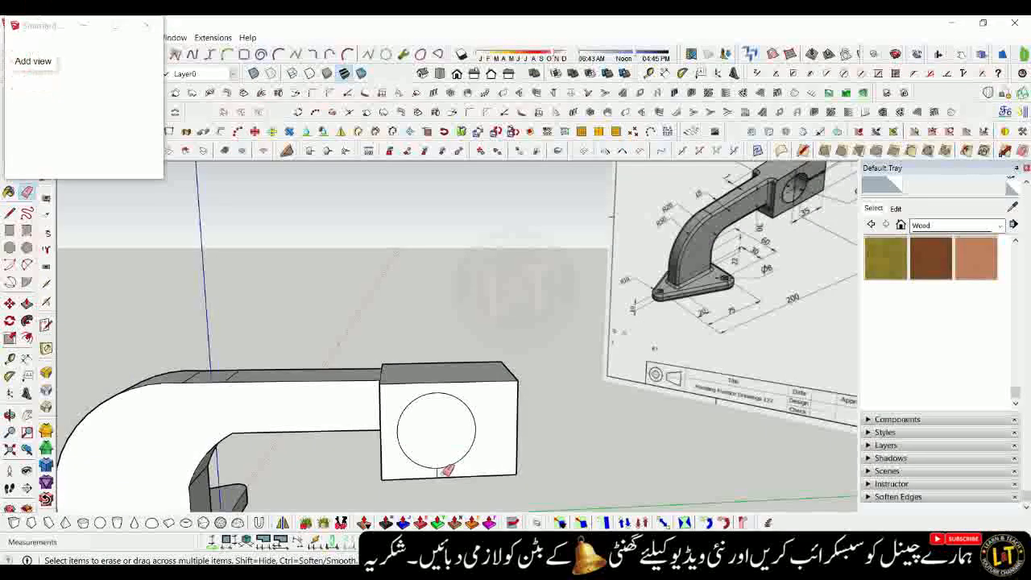
pyautogui.moveTo(436, 463); pyautogui.dragTo(428, 451, button='middle')
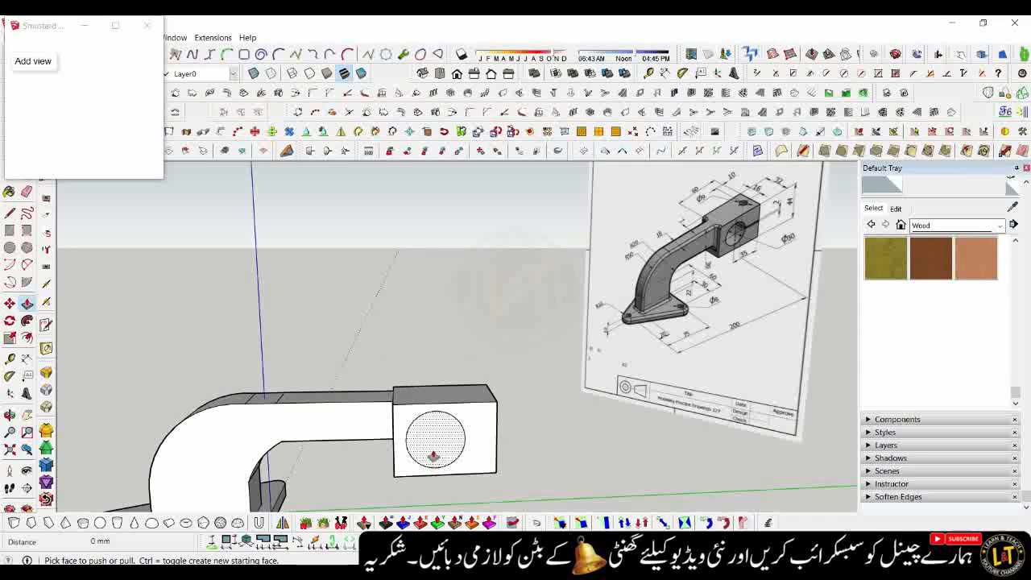
# Try to Push/Pull the circle into the end block to cut the hole, and undo the cut
pyautogui.press('p')
pyautogui.click(431, 439)
pyautogui.click(441, 388)
pyautogui.moveTo(441, 388); pyautogui.dragTo(463, 447, button='middle')
pyautogui.scroll(2, 458, 457)
pyautogui.hotkey('ctrl', 'z')
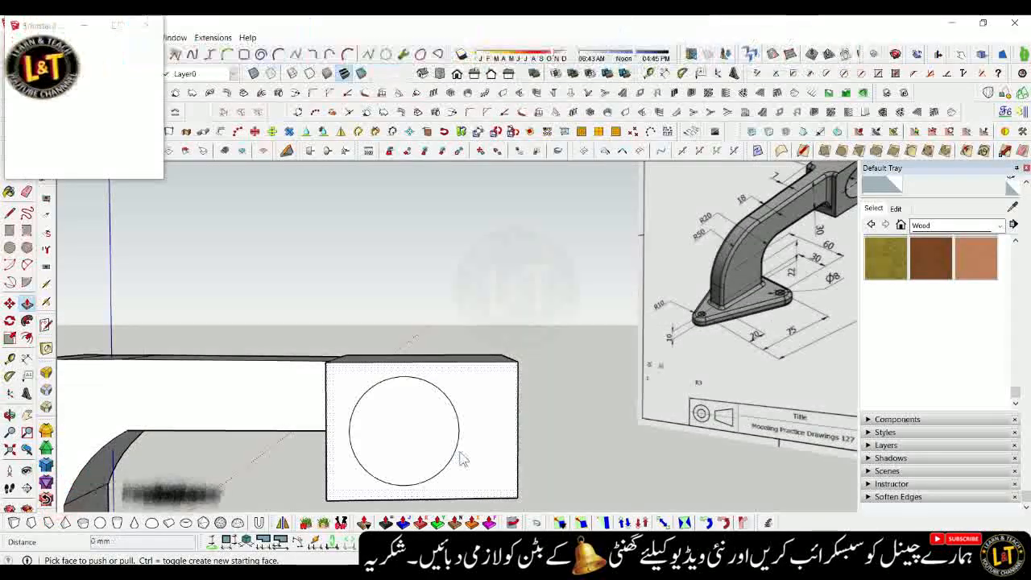
pyautogui.scroll(-2, 460, 443)
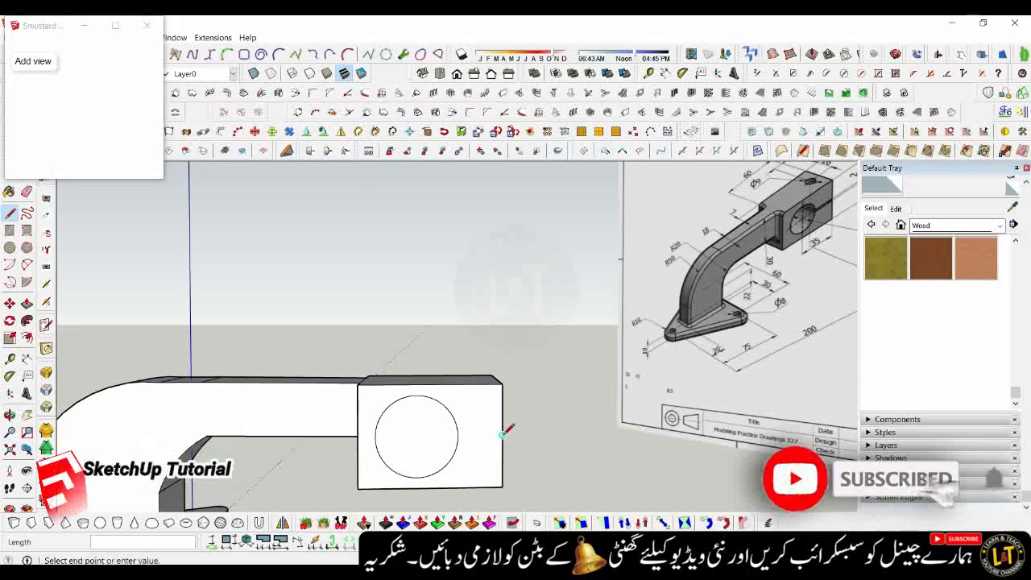
# Draw a horizontal line from the end block's outer edge to the circle and place guides 2 mm above and below it
pyautogui.click(459, 435)
pyautogui.scroll(2, 460, 435)
pyautogui.press('t')
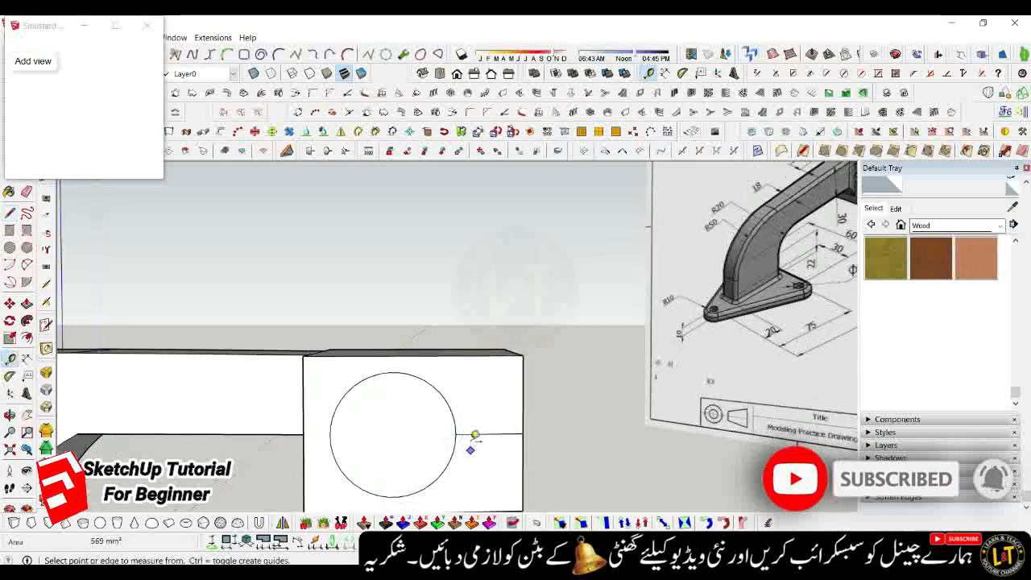
pyautogui.scroll(1, 475, 435)
pyautogui.click(489, 429)
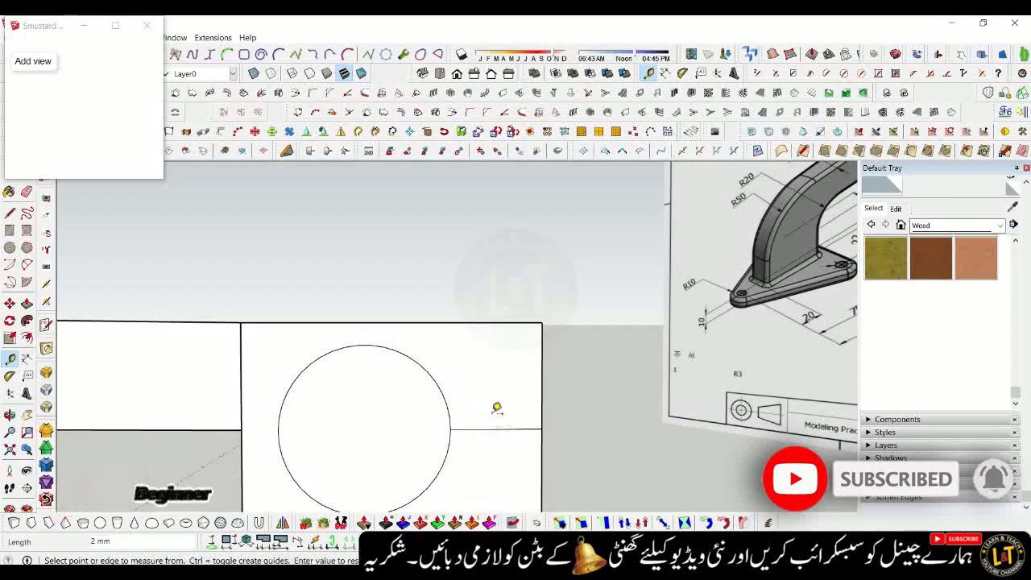
pyautogui.click(499, 427)
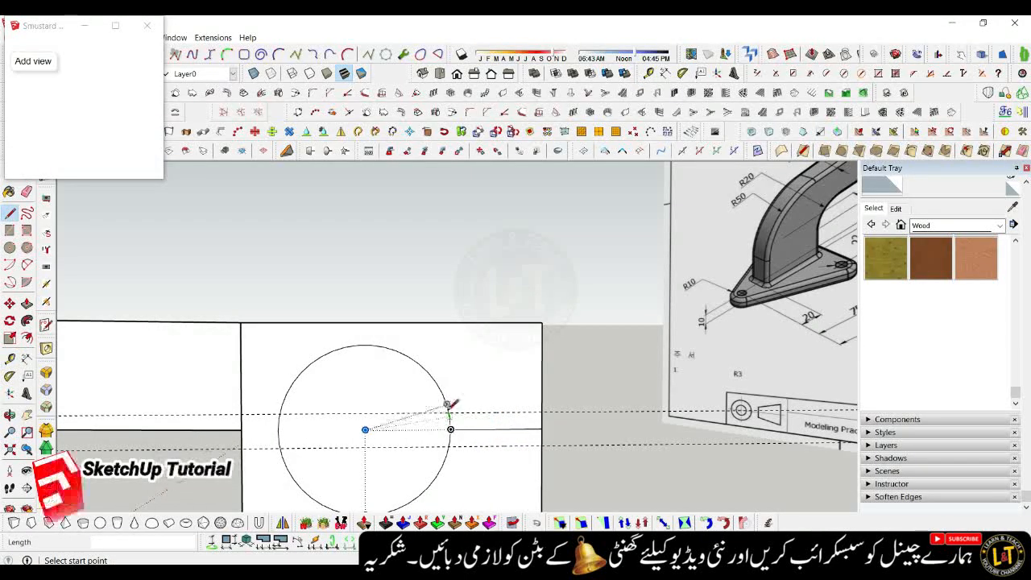
# Draw two slot edges about 11 mm long along the guides, from the circle to the end block's outer edge
pyautogui.scroll(3, 451, 407)
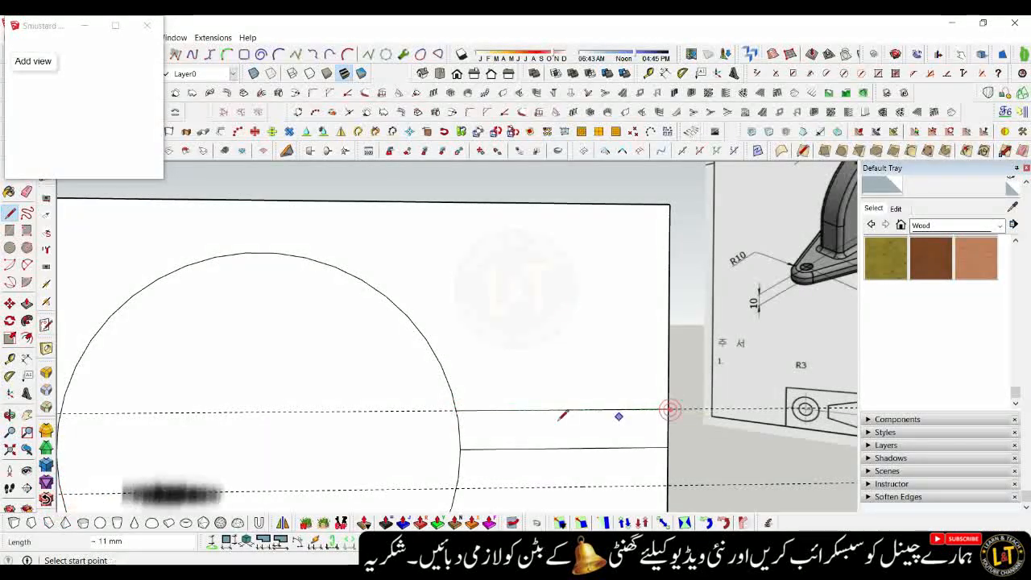
pyautogui.scroll(-3, 460, 395)
pyautogui.scroll(-1, 460, 398)
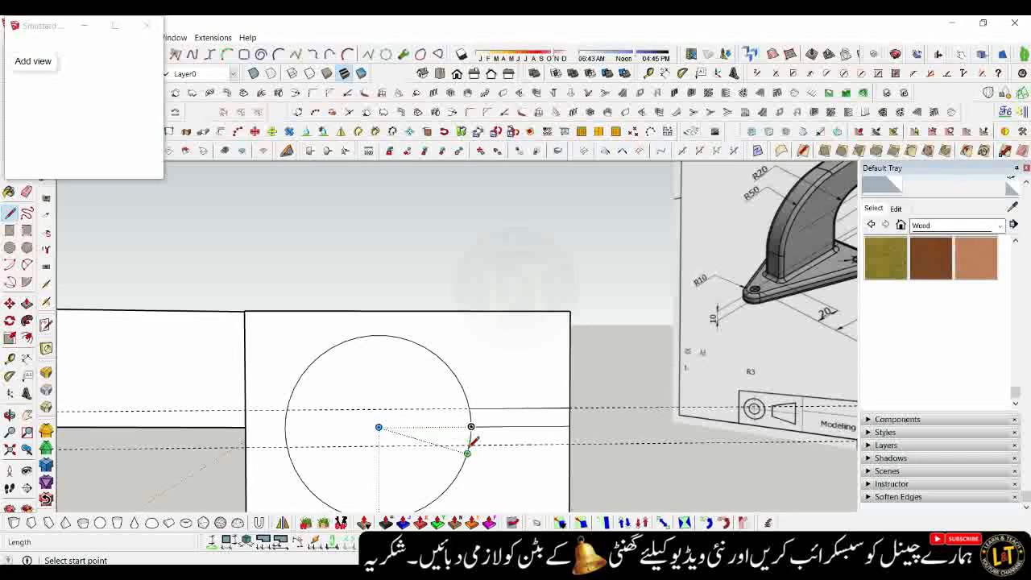
pyautogui.scroll(4, 471, 439)
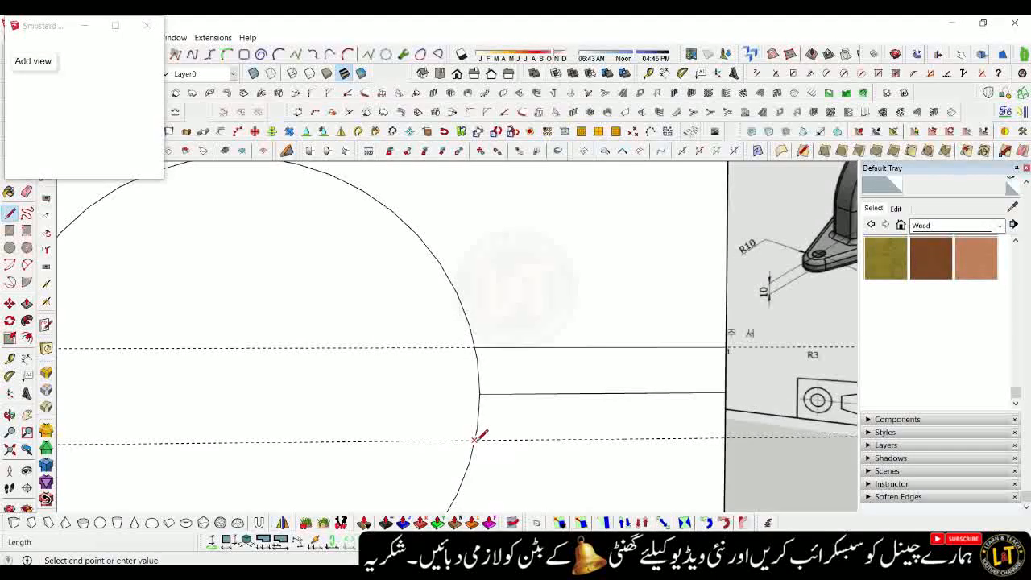
pyautogui.click(725, 437)
pyautogui.scroll(-2, 551, 434)
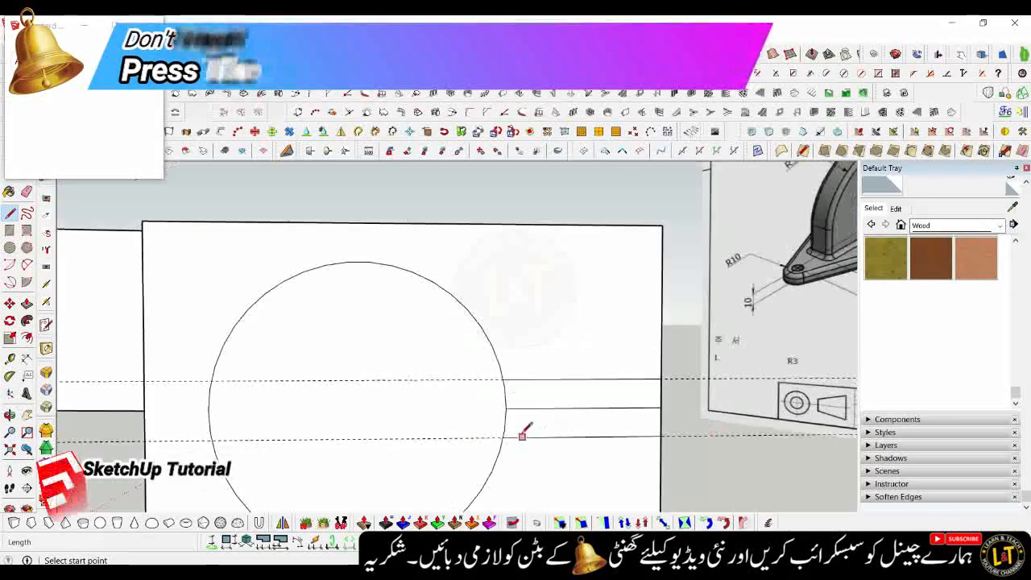
# Erase the middle line and the circle's arc between the two slot edges to join the slot with the circle
pyautogui.scroll(-2, 522, 435)
pyautogui.press('e')
pyautogui.scroll(-1, 495, 415)
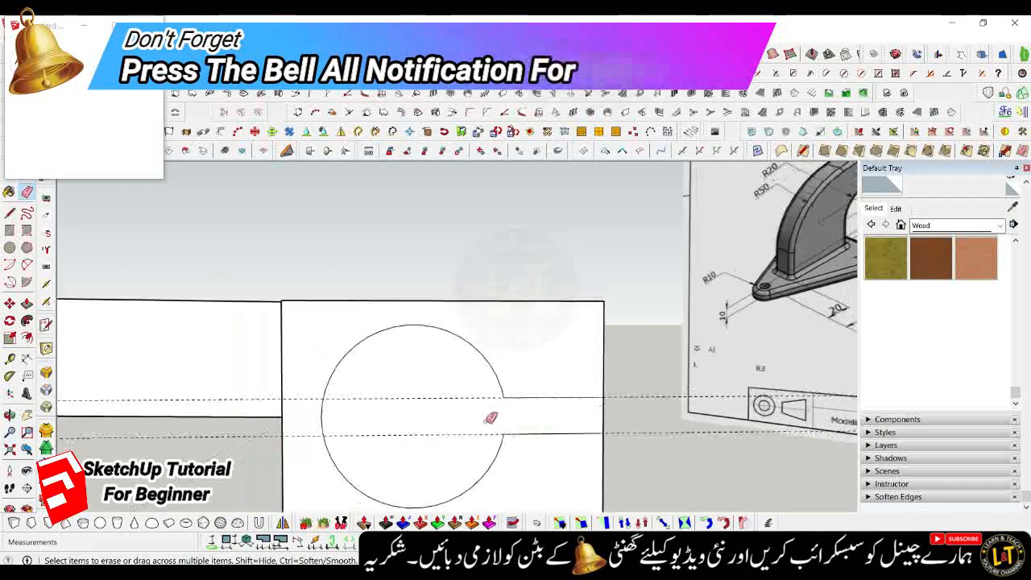
# Push/Pull the joined circle and slot face 24 mm through the end block
pyautogui.scroll(-2, 483, 409)
pyautogui.scroll(-1, 439, 433)
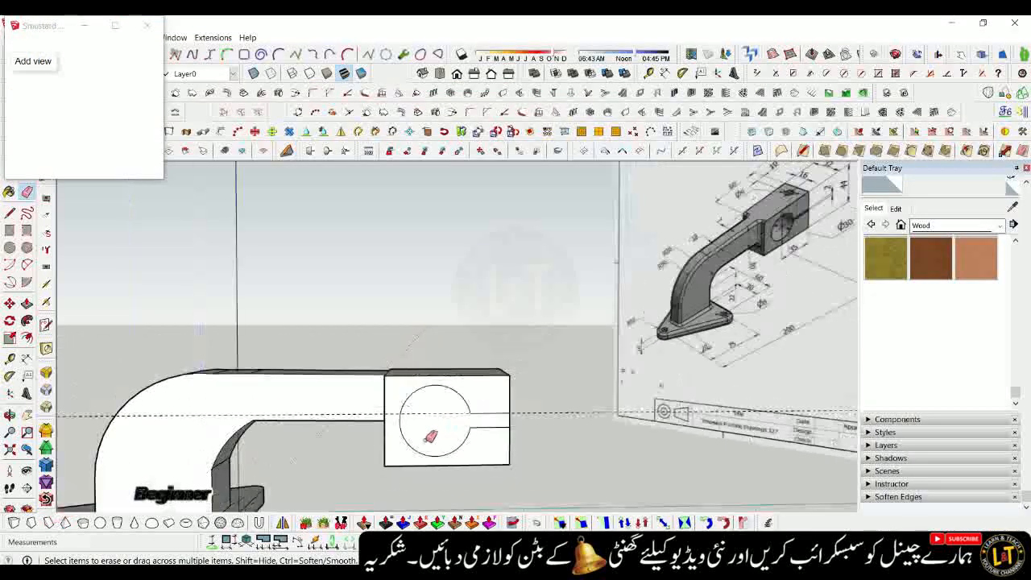
pyautogui.scroll(-1, 431, 435)
pyautogui.press('p')
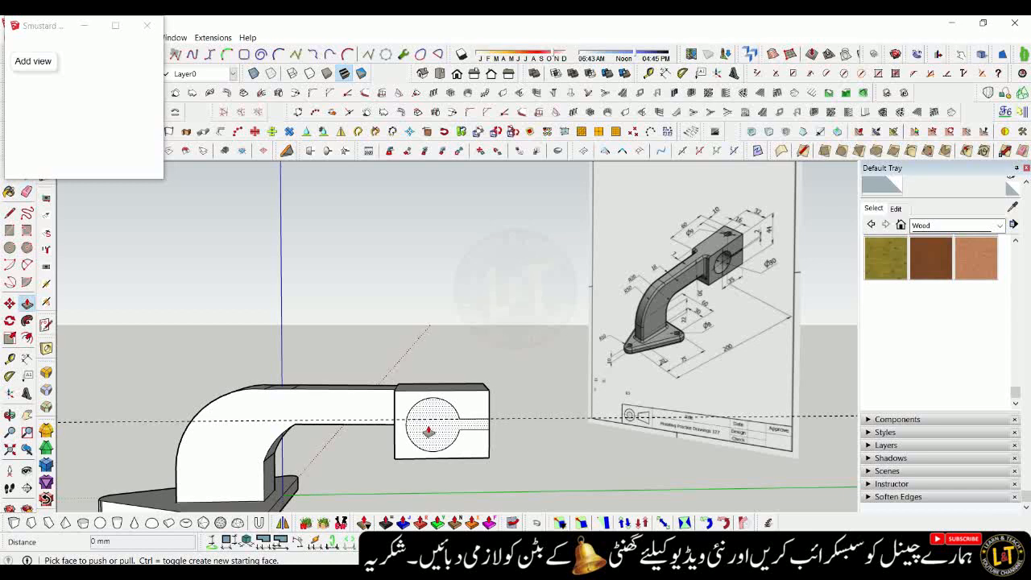
pyautogui.click(432, 432)
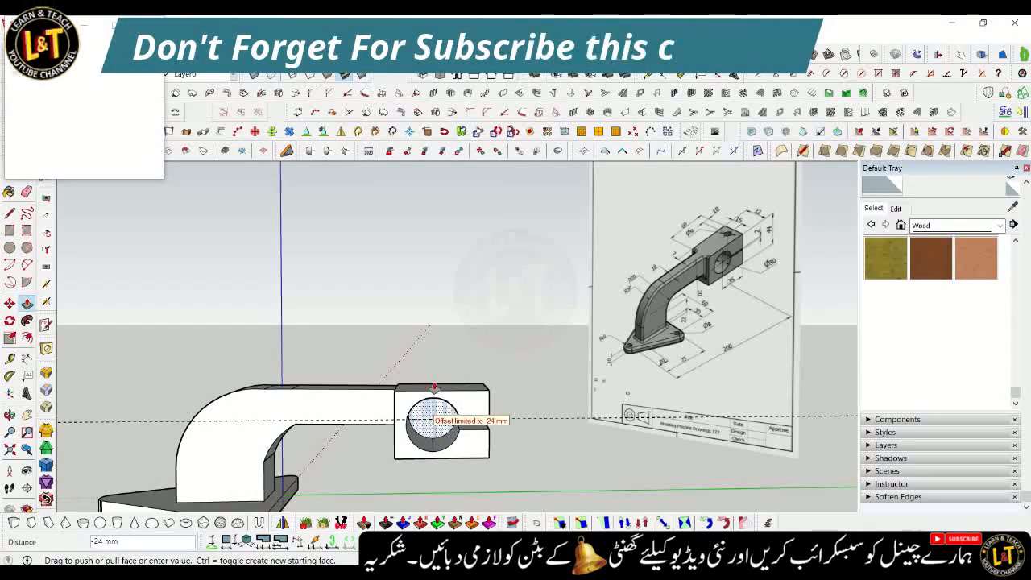
pyautogui.click(453, 419)
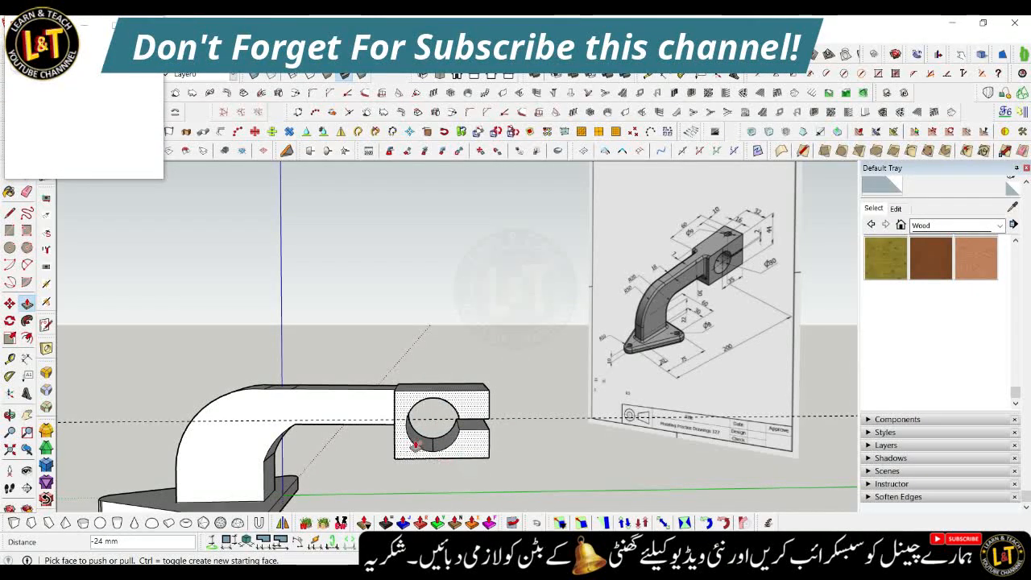
# Draw a circle of about 3 mm radius on the end block's top face, near its outer edge above the slot
pyautogui.moveTo(488, 423)
pyautogui.mouseDown(button='middle')
pyautogui.moveTo(472, 492)
pyautogui.moveTo(456, 451)
pyautogui.moveTo(476, 448)
pyautogui.mouseUp(button='middle')
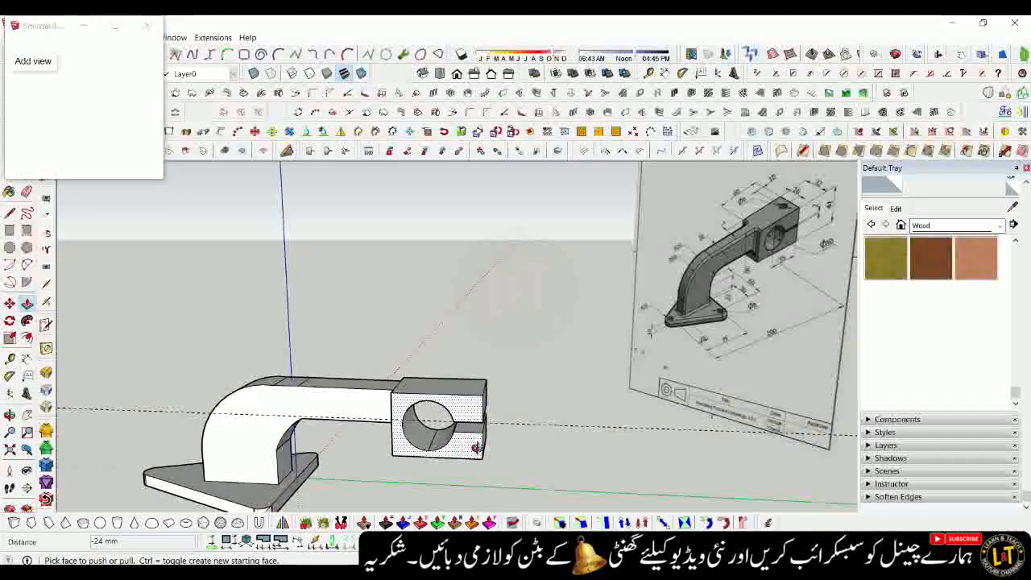
pyautogui.scroll(5, 476, 449)
pyautogui.press('c')
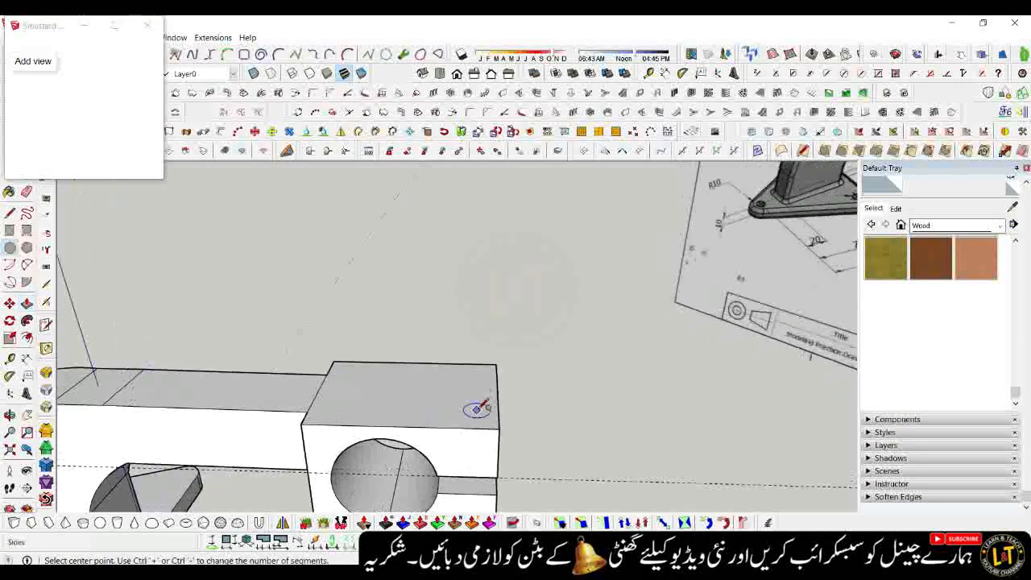
pyautogui.moveTo(477, 409); pyautogui.dragTo(484, 387, button='middle')
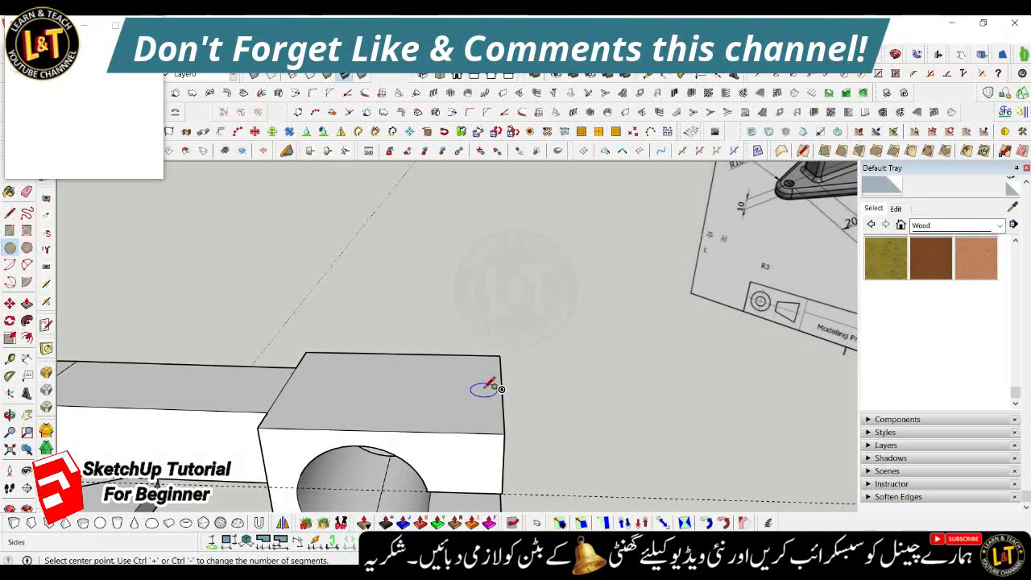
pyautogui.click(471, 390)
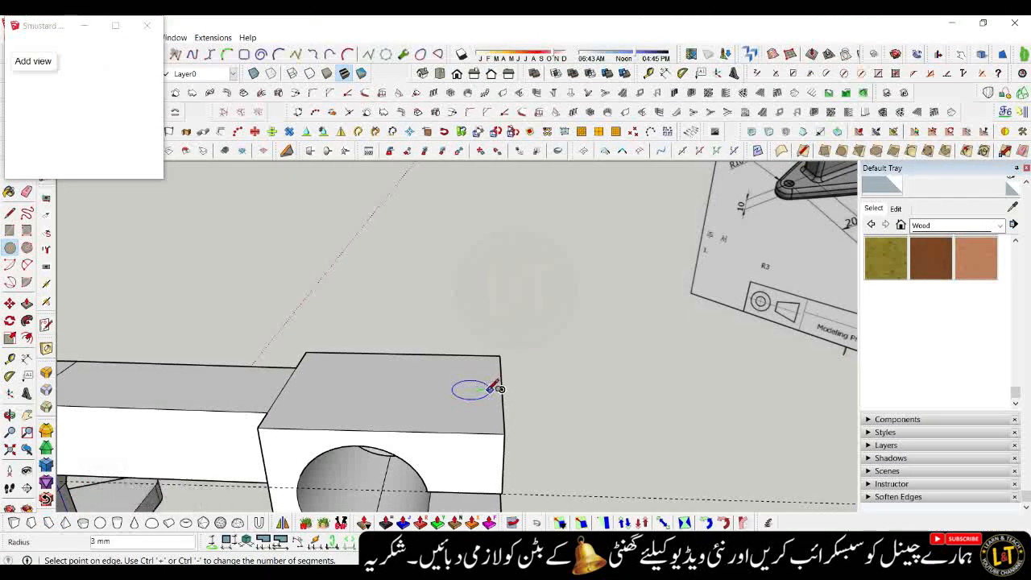
pyautogui.press('space')
# Push/Pull the small circle about 11 mm down from the end block's top face to cut the screw hole
pyautogui.moveTo(487, 392); pyautogui.dragTo(475, 412, button='middle')
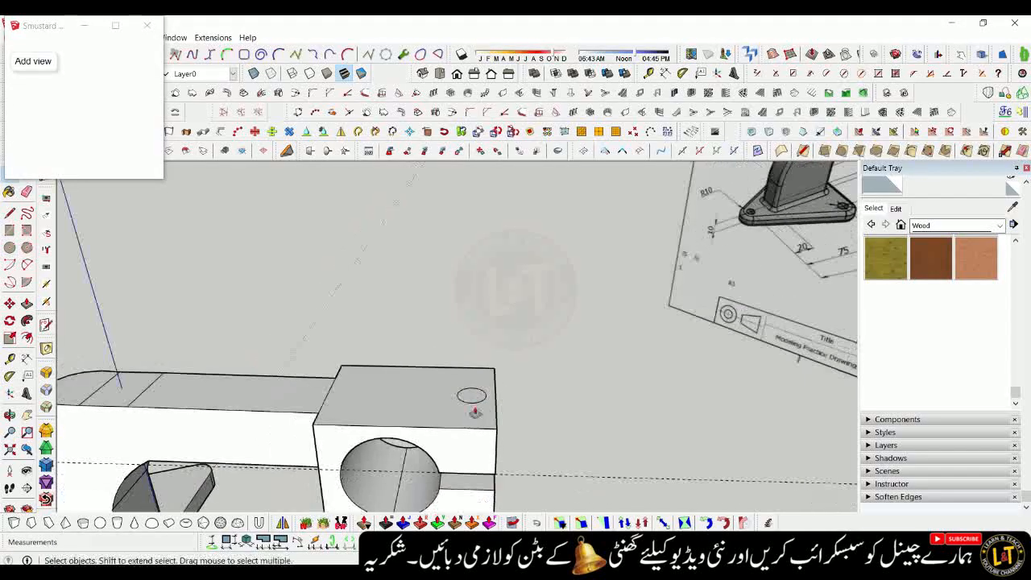
pyautogui.click(472, 477)
pyautogui.moveTo(472, 478)
pyautogui.mouseDown(button='middle')
pyautogui.moveTo(495, 331)
pyautogui.moveTo(444, 439)
pyautogui.moveTo(487, 403)
pyautogui.mouseUp(button='middle')
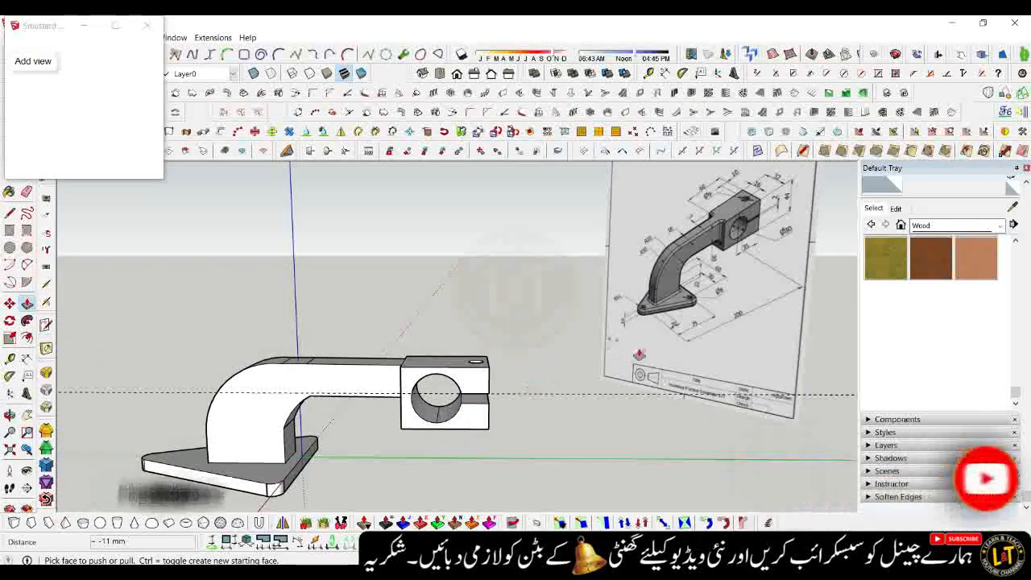
# Draw a 42-sided circle of about 3 mm radius on the base plate's top face at the rounded corner below the arm
pyautogui.scroll(-2, 600, 367)
pyautogui.moveTo(504, 438); pyautogui.dragTo(351, 483, button='middle')
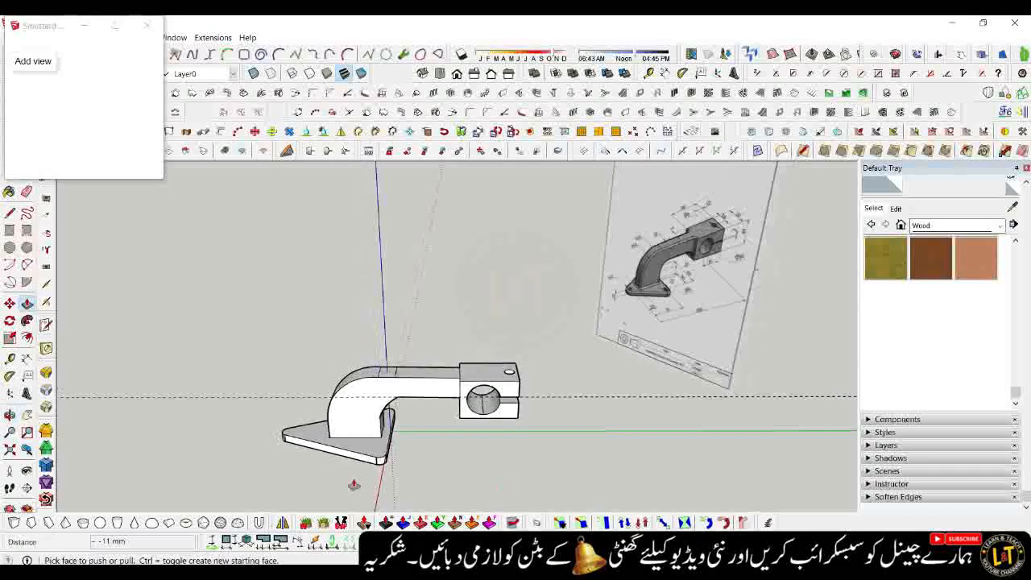
pyautogui.scroll(5, 375, 442)
pyautogui.scroll(3, 407, 453)
pyautogui.press('space')
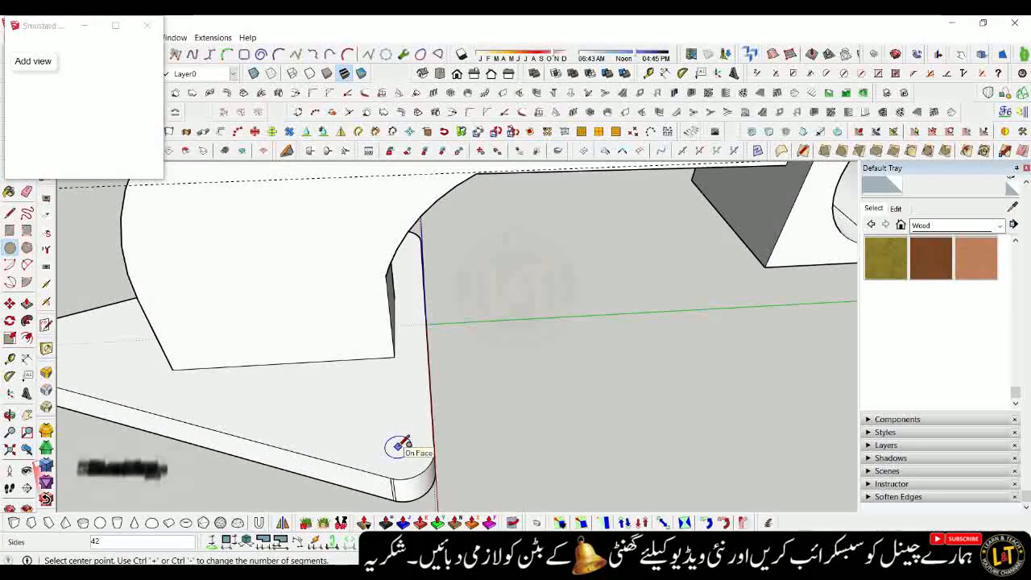
pyautogui.click(399, 446)
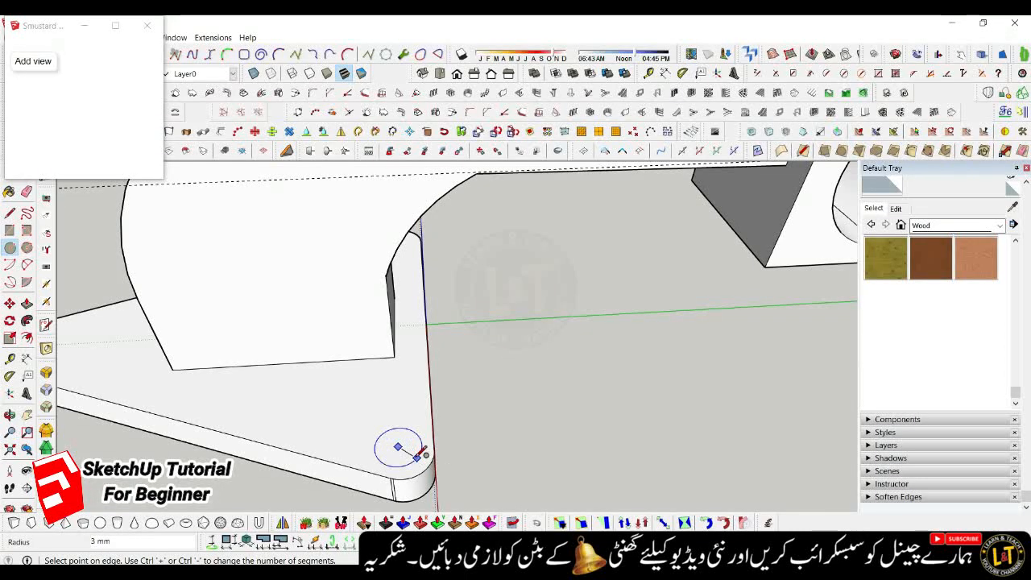
pyautogui.press('Escape')
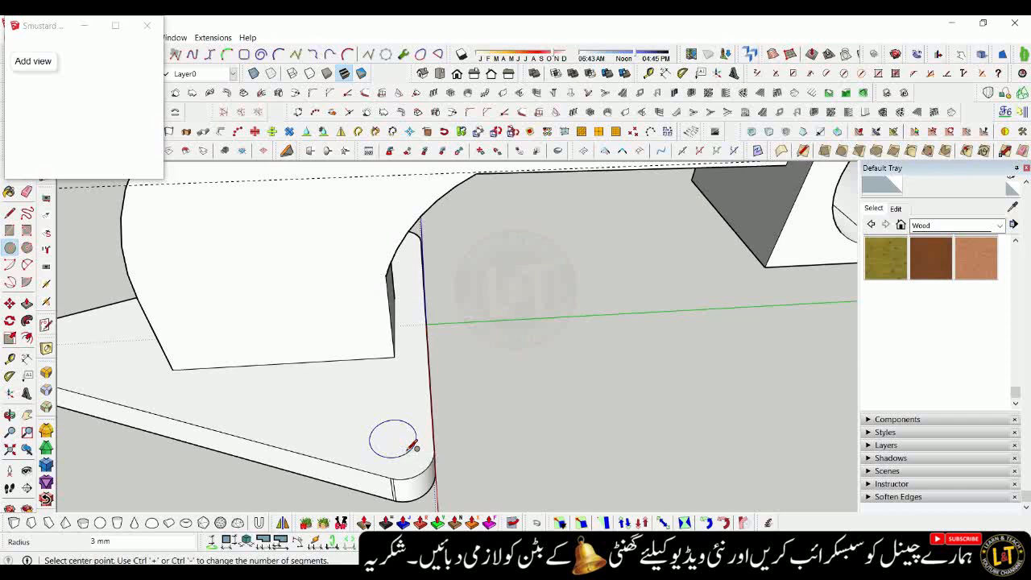
# Copy the base plate circle about 61 mm to the rounded tip behind the arm
pyautogui.scroll(-2, 407, 450)
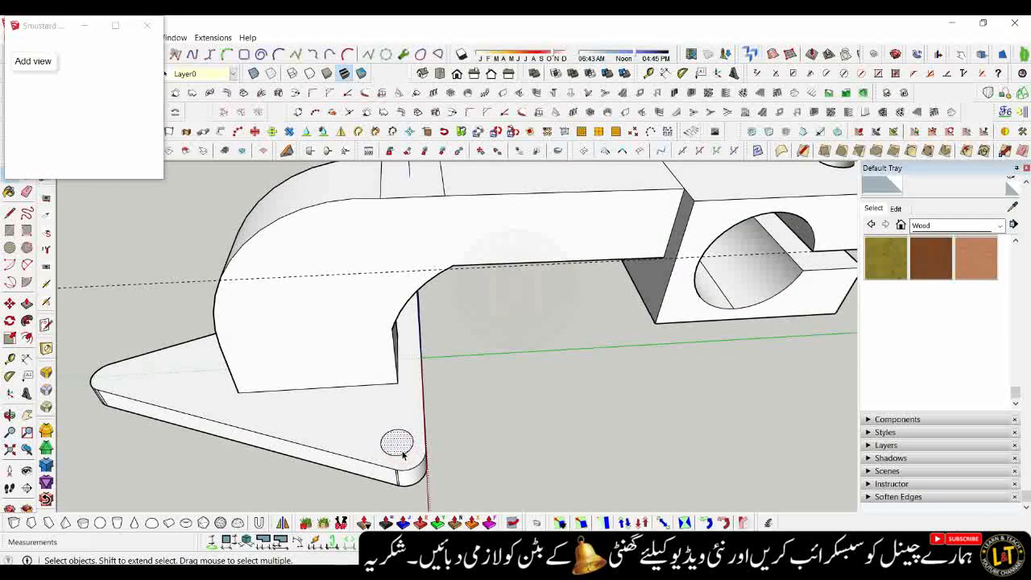
pyautogui.press('m')
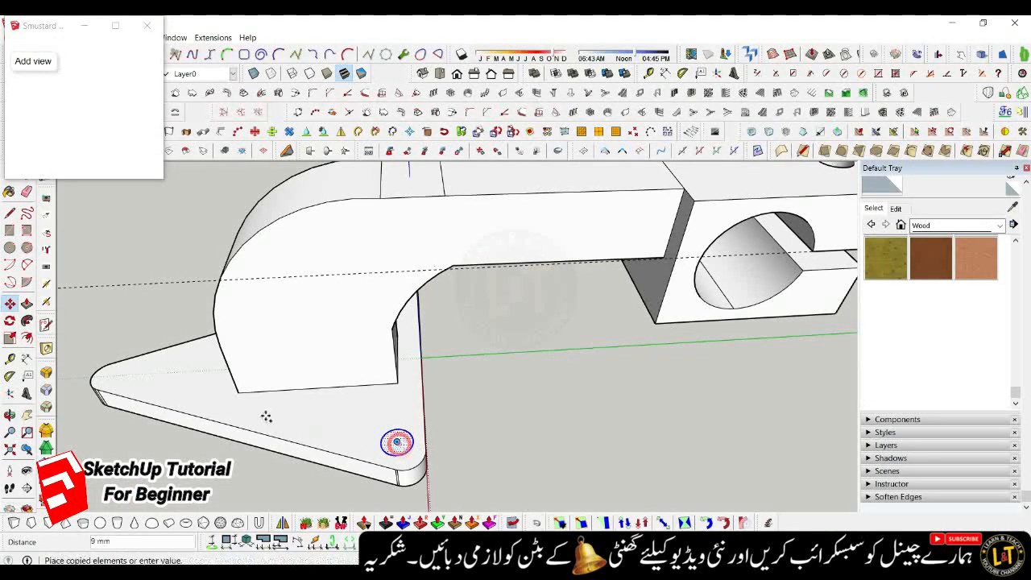
pyautogui.scroll(5, 118, 382)
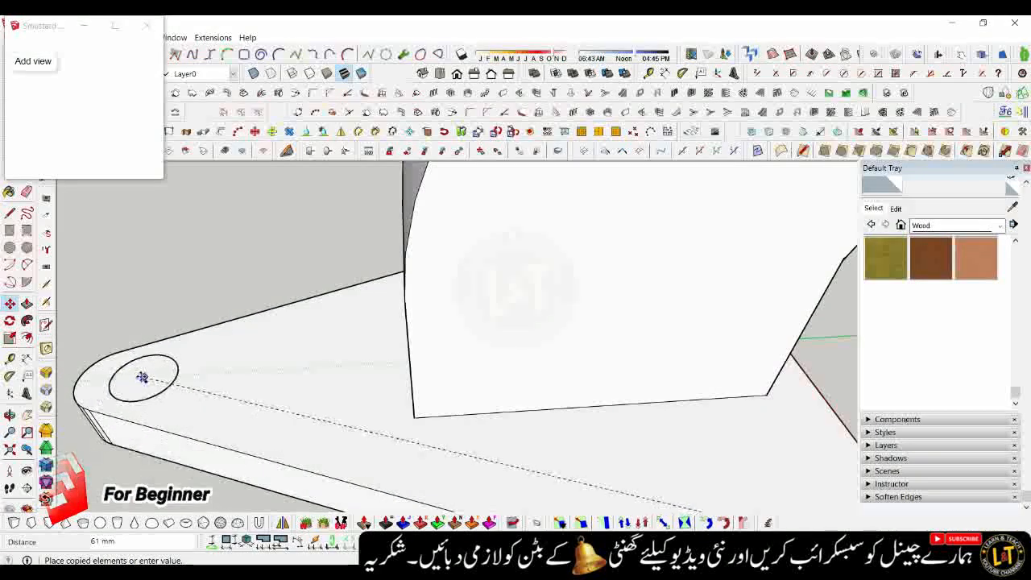
# Copy the circle at the base plate's tip about 61 mm to the remaining rounded corner
pyautogui.moveTo(154, 378); pyautogui.dragTo(711, 348, button='middle')
pyautogui.scroll(-2, 711, 347)
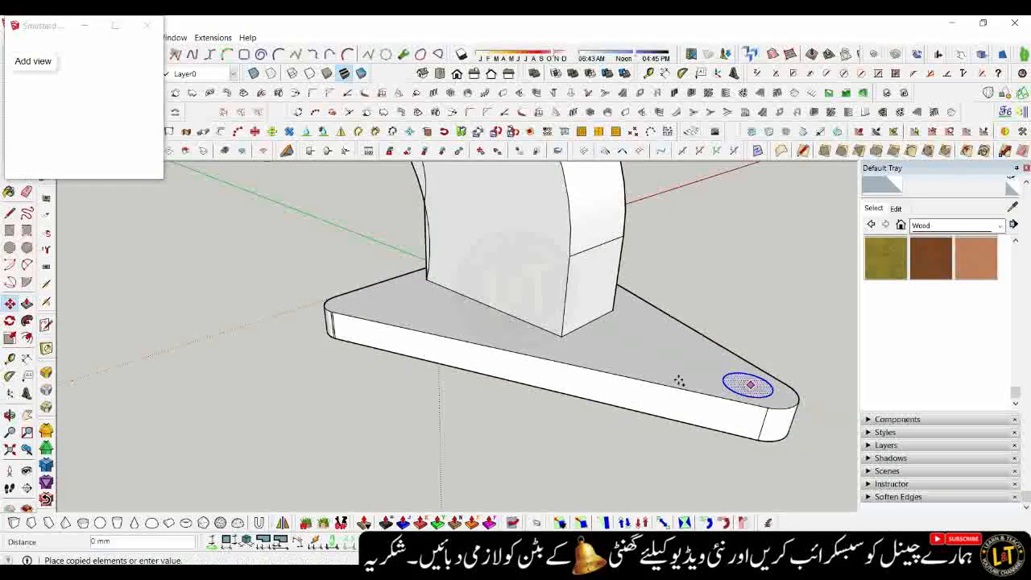
pyautogui.moveTo(378, 307); pyautogui.dragTo(409, 440, button='middle')
pyautogui.scroll(3, 367, 320)
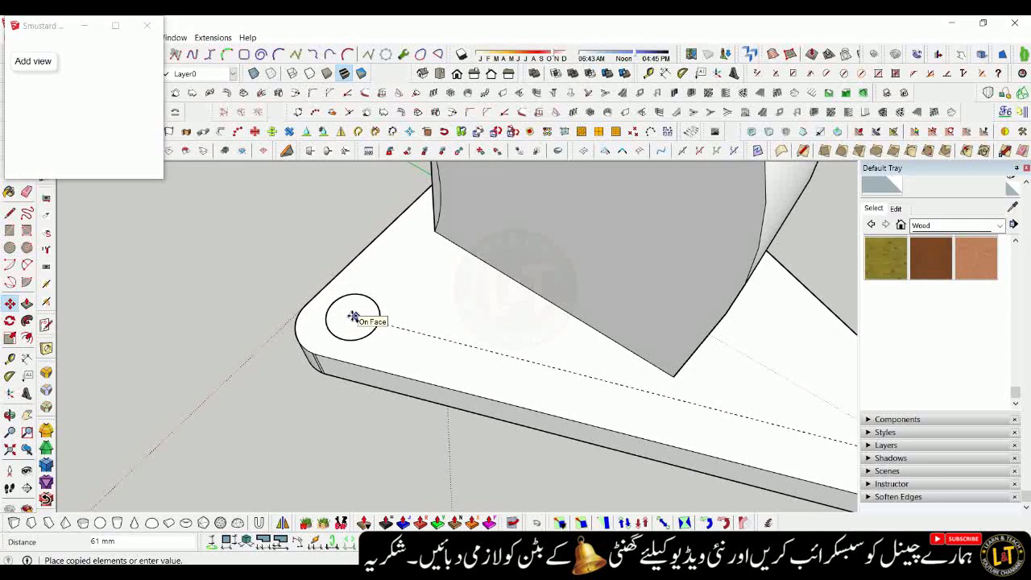
pyautogui.click(352, 316)
pyautogui.scroll(-3, 352, 317)
pyautogui.press('space')
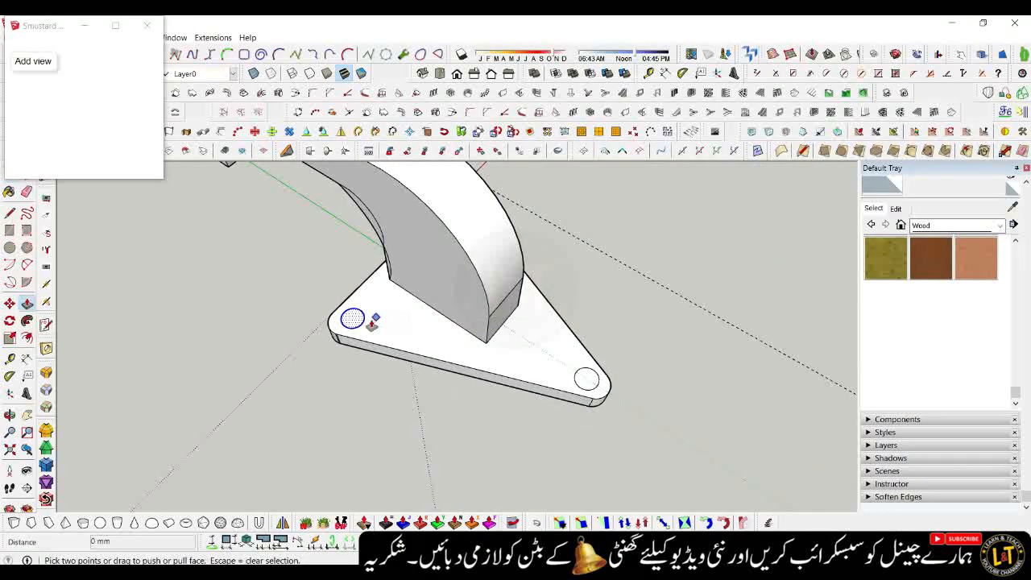
# Push/Pull the three corner circles through the base plate to cut the mounting holes
pyautogui.click(409, 364)
pyautogui.doubleClick(587, 380)
pyautogui.moveTo(422, 388); pyautogui.dragTo(556, 393, button='middle')
pyautogui.press('p')
pyautogui.scroll(-3, 454, 384)
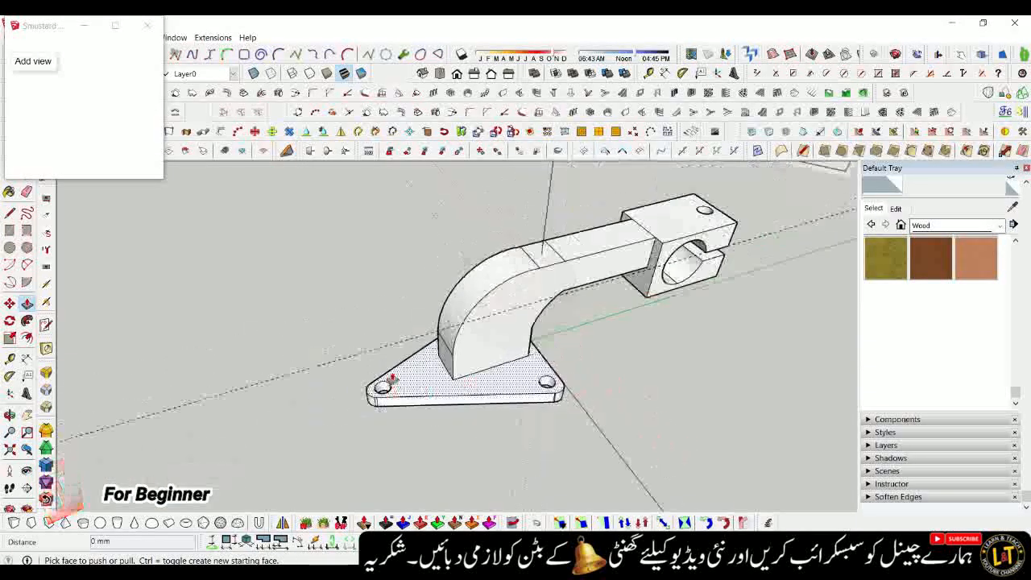
# Erase the seam lines across the outside of the arm, at the foot of its bend and on its top face
pyautogui.moveTo(391, 382); pyautogui.dragTo(472, 362, button='middle')
pyautogui.scroll(3, 457, 348)
pyautogui.press('space')
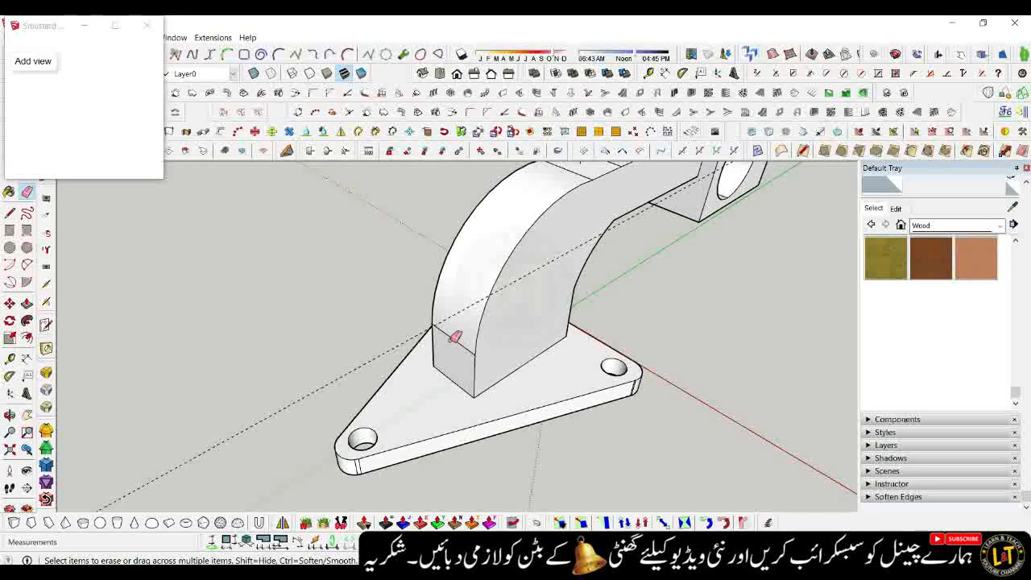
pyautogui.scroll(-3, 454, 352)
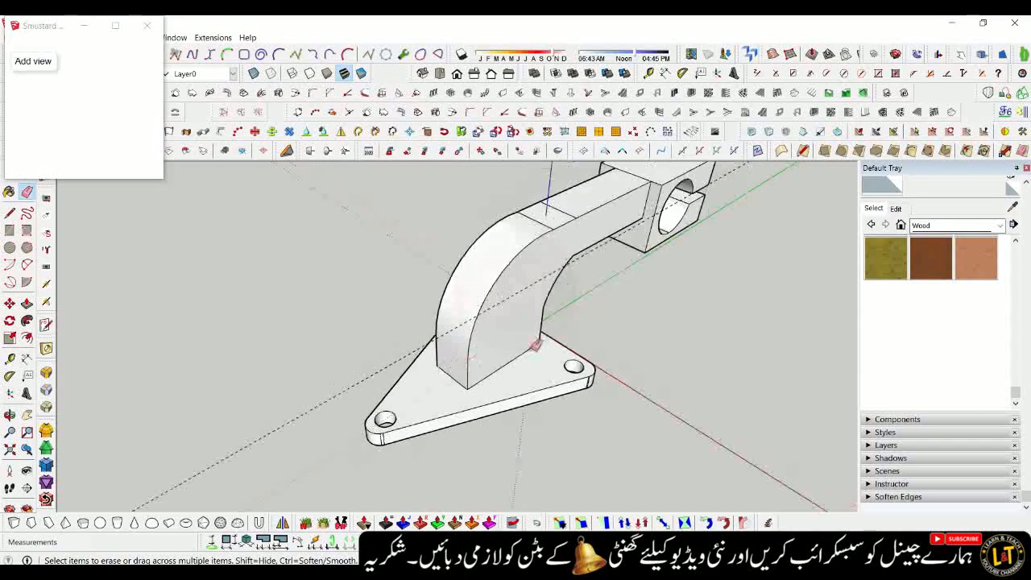
pyautogui.scroll(5, 573, 217)
pyautogui.click(527, 242)
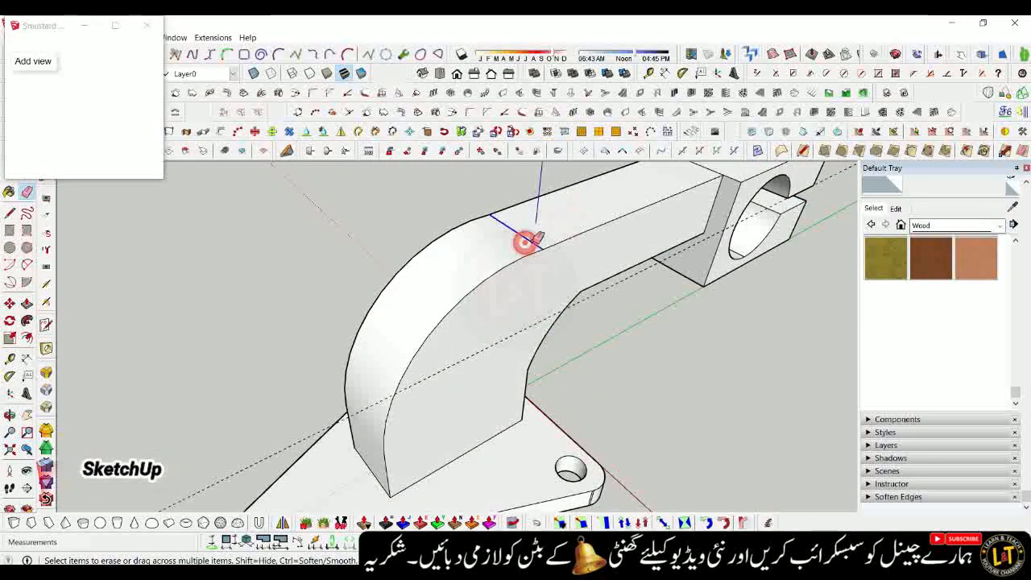
# Examine the arm's inner bend, the mounting holes and the end block from several angles against the reference drawing
pyautogui.scroll(-2, 512, 241)
pyautogui.moveTo(504, 250)
pyautogui.mouseDown(button='middle')
pyautogui.moveTo(467, 267)
pyautogui.moveTo(383, 242)
pyautogui.mouseUp(button='middle')
pyautogui.moveTo(488, 369); pyautogui.dragTo(522, 385, button='middle')
pyautogui.scroll(3, 458, 331)
pyautogui.scroll(-5, 522, 385)
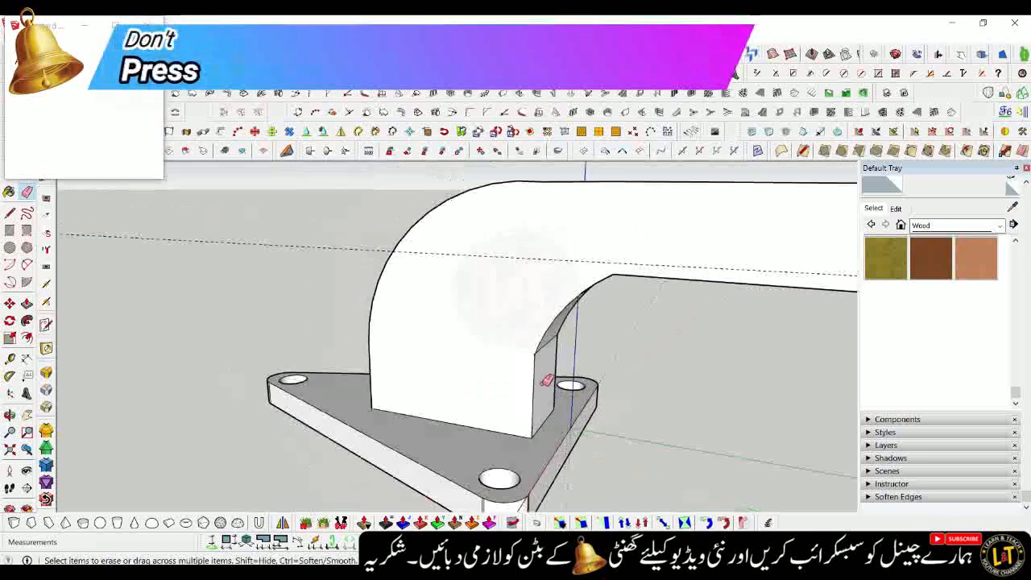
pyautogui.moveTo(425, 380)
pyautogui.mouseDown(button='middle')
pyautogui.moveTo(566, 403)
pyautogui.moveTo(614, 400)
pyautogui.mouseUp(button='middle')
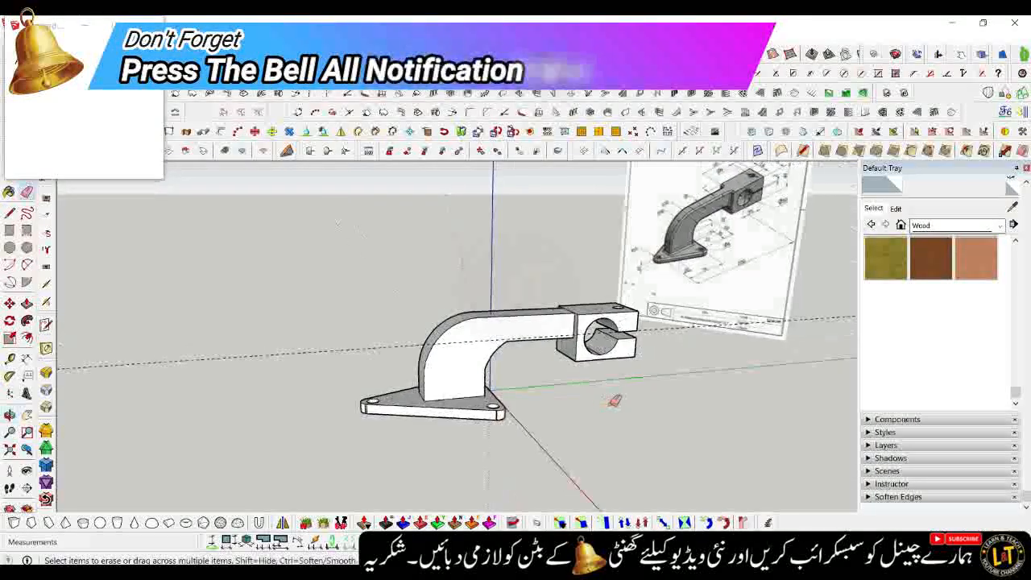
pyautogui.scroll(4, 698, 251)
pyautogui.scroll(-5, 673, 298)
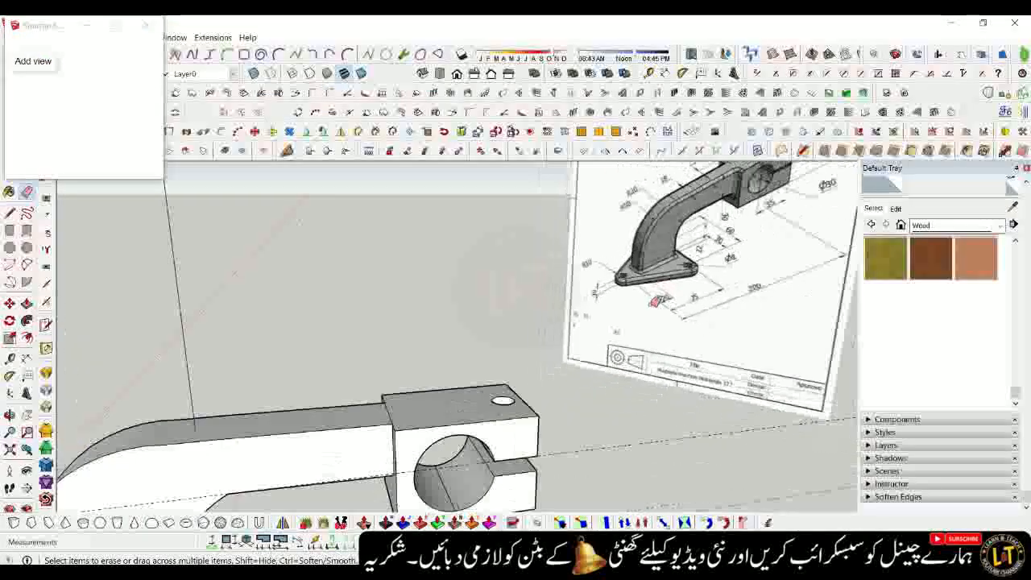
# Close the floating Add view window and compare the whole bracket with the reference drawing from several angles
pyautogui.moveTo(672, 299); pyautogui.dragTo(486, 410, button='middle')
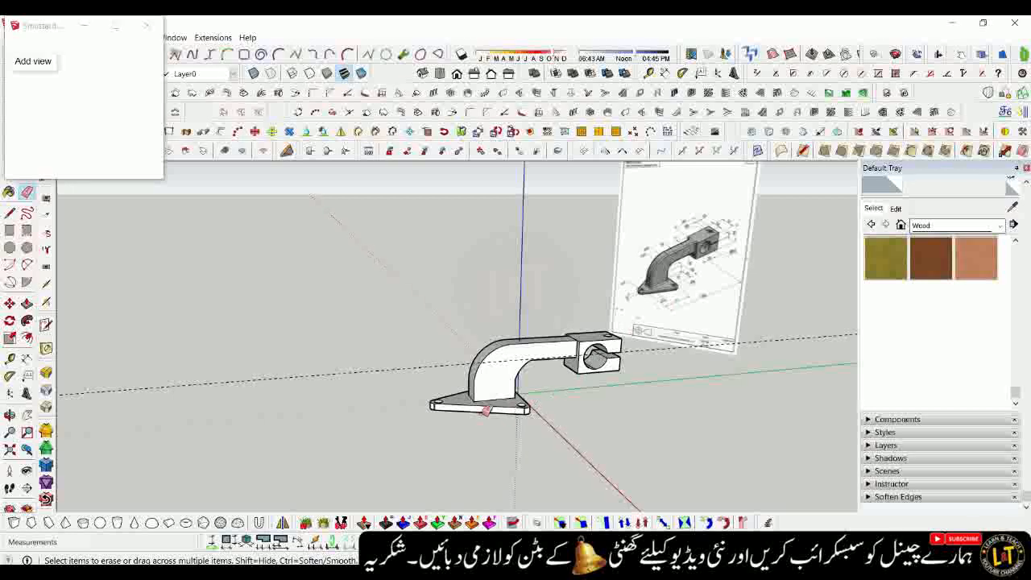
pyautogui.click(145, 27)
pyautogui.scroll(-1, 525, 377)
pyautogui.moveTo(511, 377); pyautogui.dragTo(624, 286, button='middle')
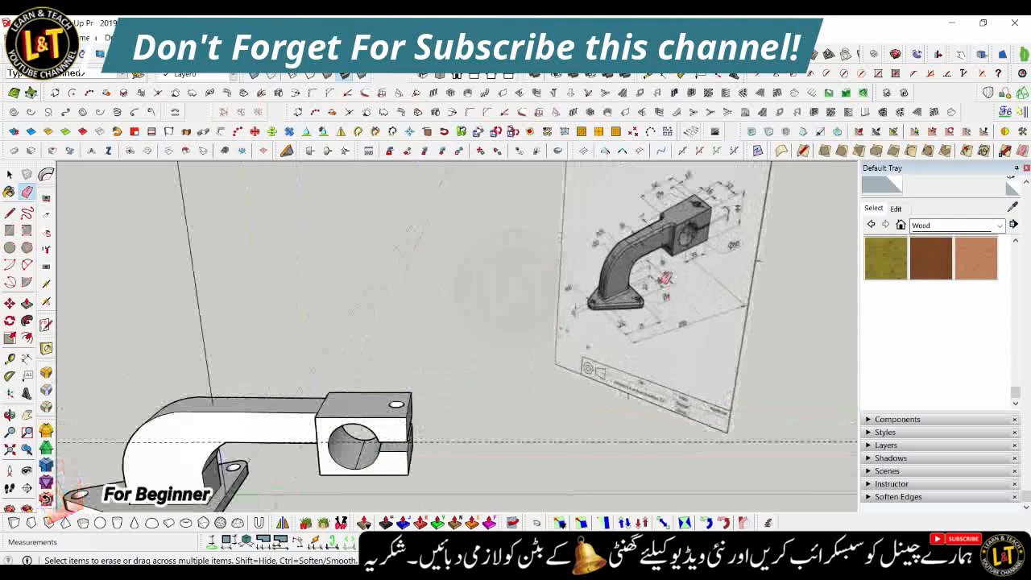
pyautogui.moveTo(680, 241); pyautogui.dragTo(649, 237, button='middle')
pyautogui.scroll(-2, 649, 237)
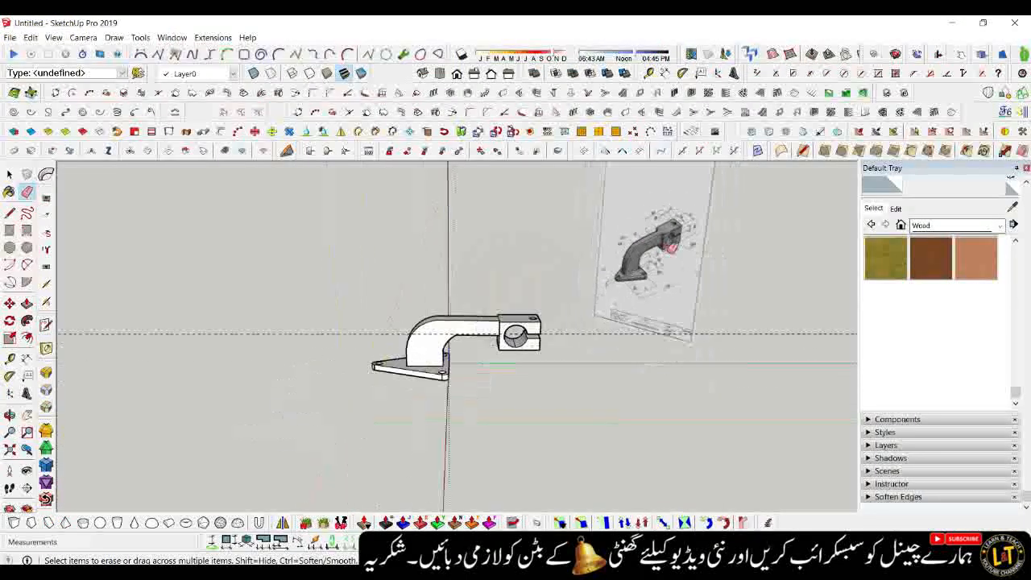
pyautogui.scroll(2, 358, 372)
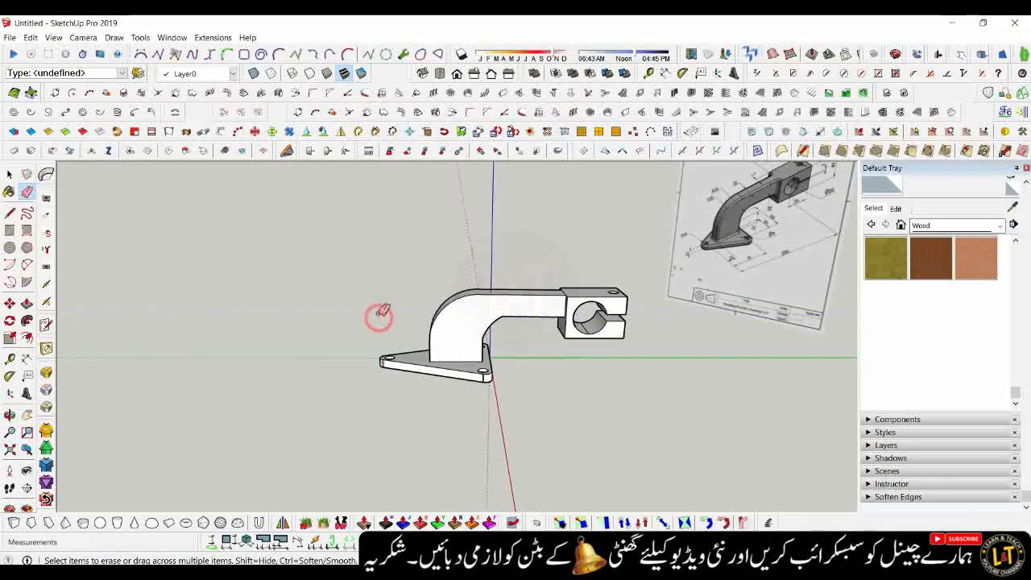
pyautogui.moveTo(378, 317); pyautogui.dragTo(370, 327, button='middle')
pyautogui.moveTo(323, 366); pyautogui.dragTo(328, 385, button='middle')
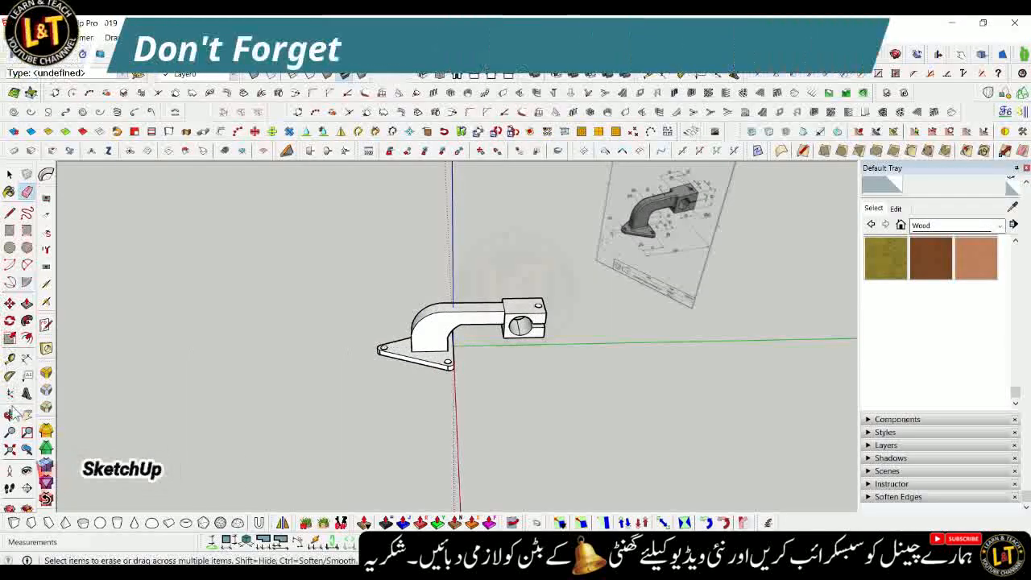
# Start Round Corner with a 2 mm offset and select the outer edge loop around the base plate's top face
pyautogui.click(44, 377)
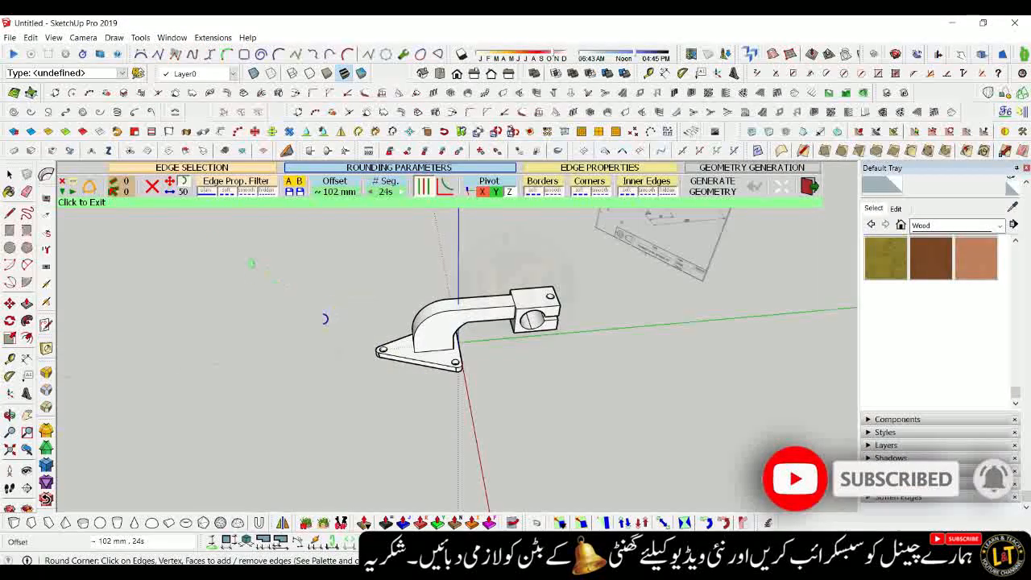
pyautogui.scroll(3, 365, 201)
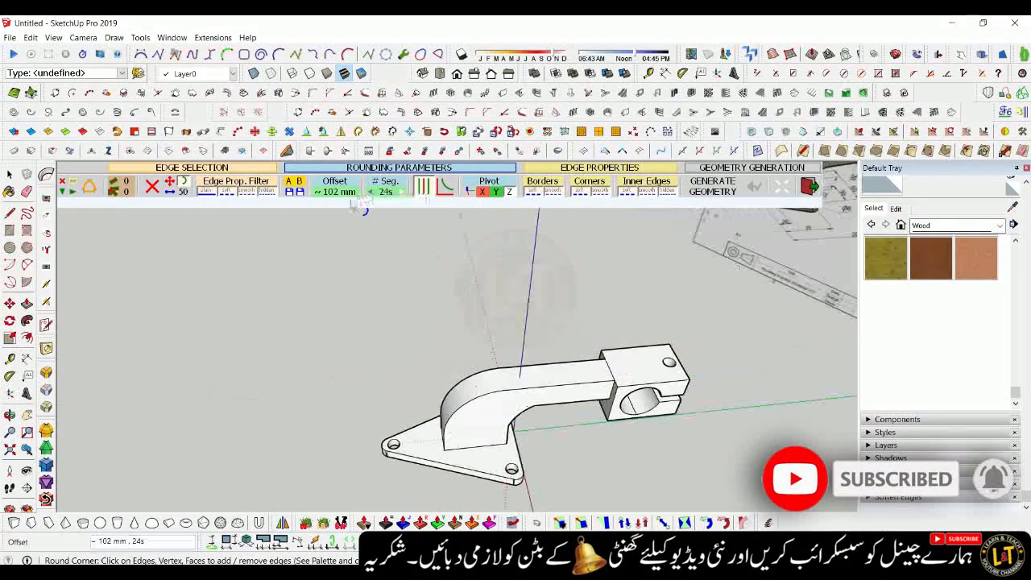
pyautogui.click(336, 193)
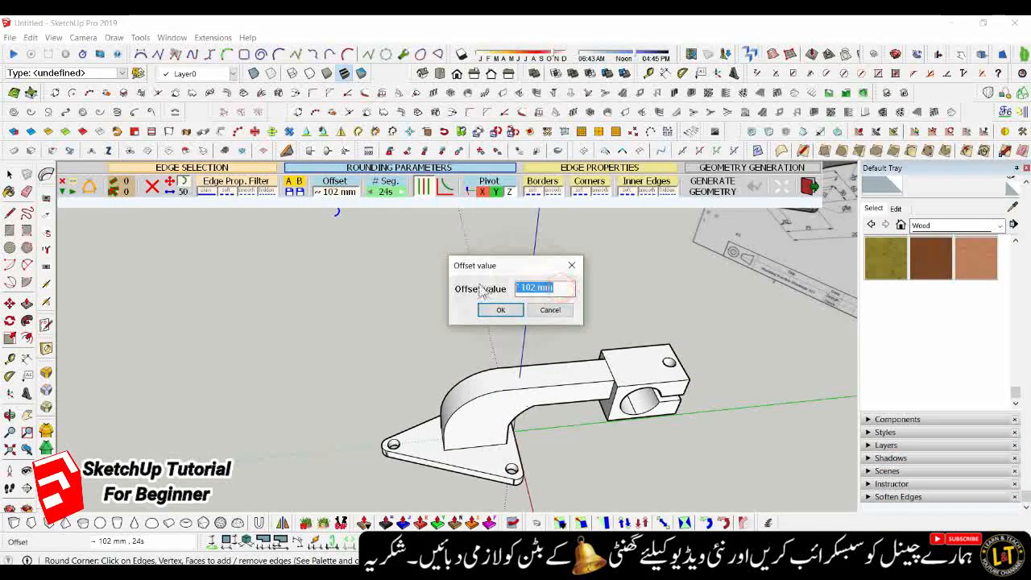
pyautogui.write('2')
pyautogui.press('Return')
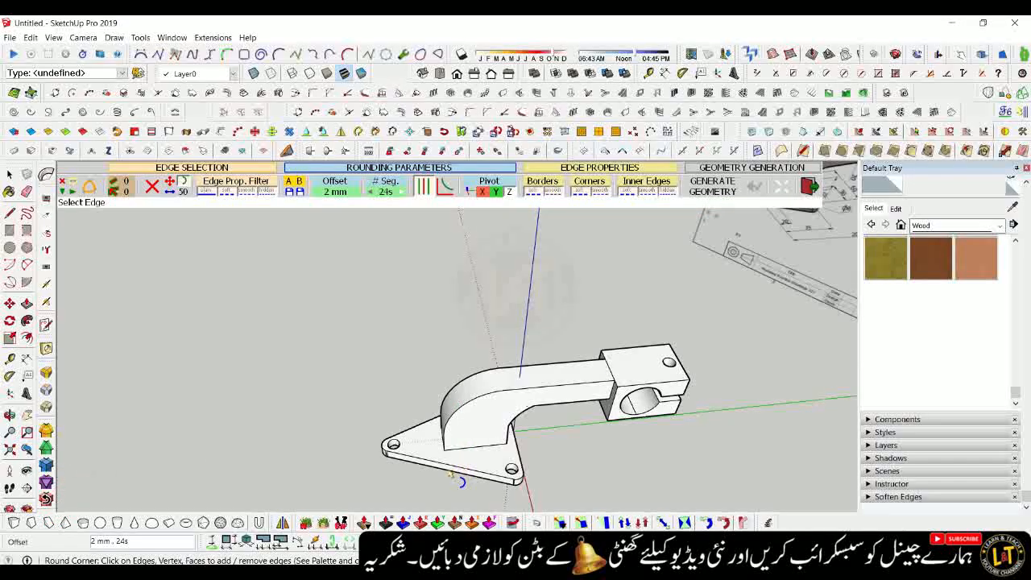
pyautogui.scroll(3, 445, 483)
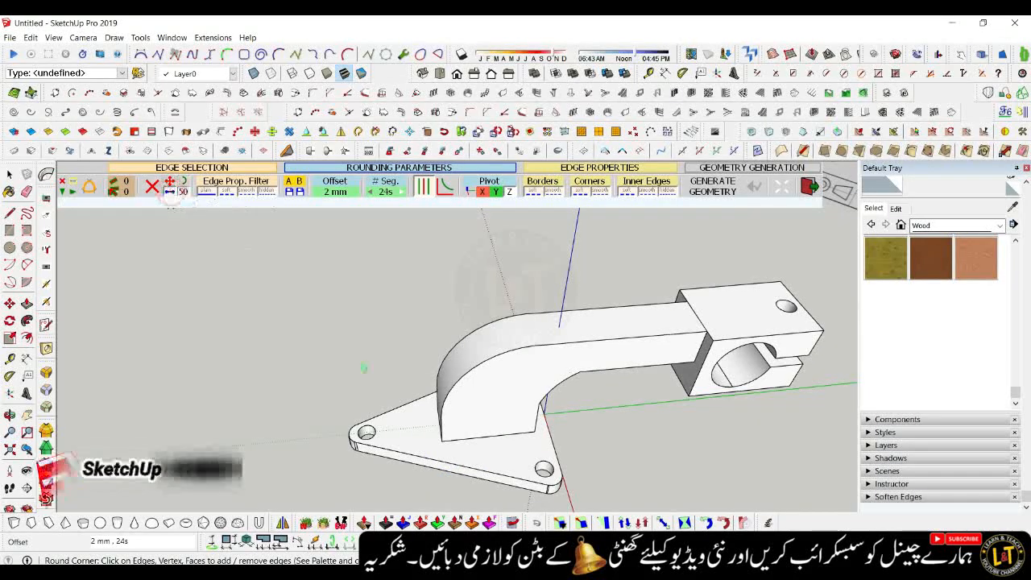
pyautogui.click(452, 467)
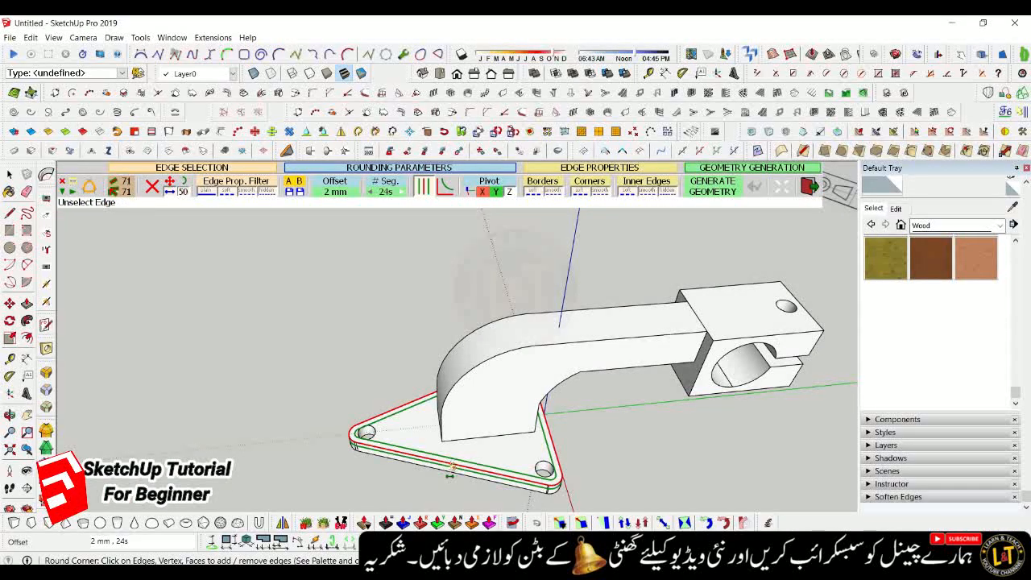
# Open the Round Corner offset value for editing with the base plate's edge loop selected
pyautogui.click(336, 193)
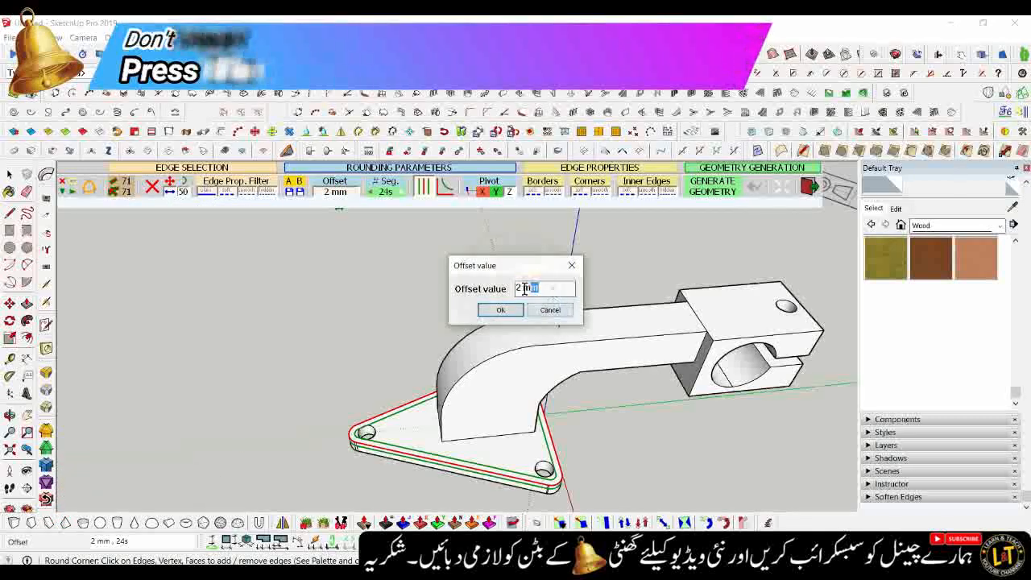